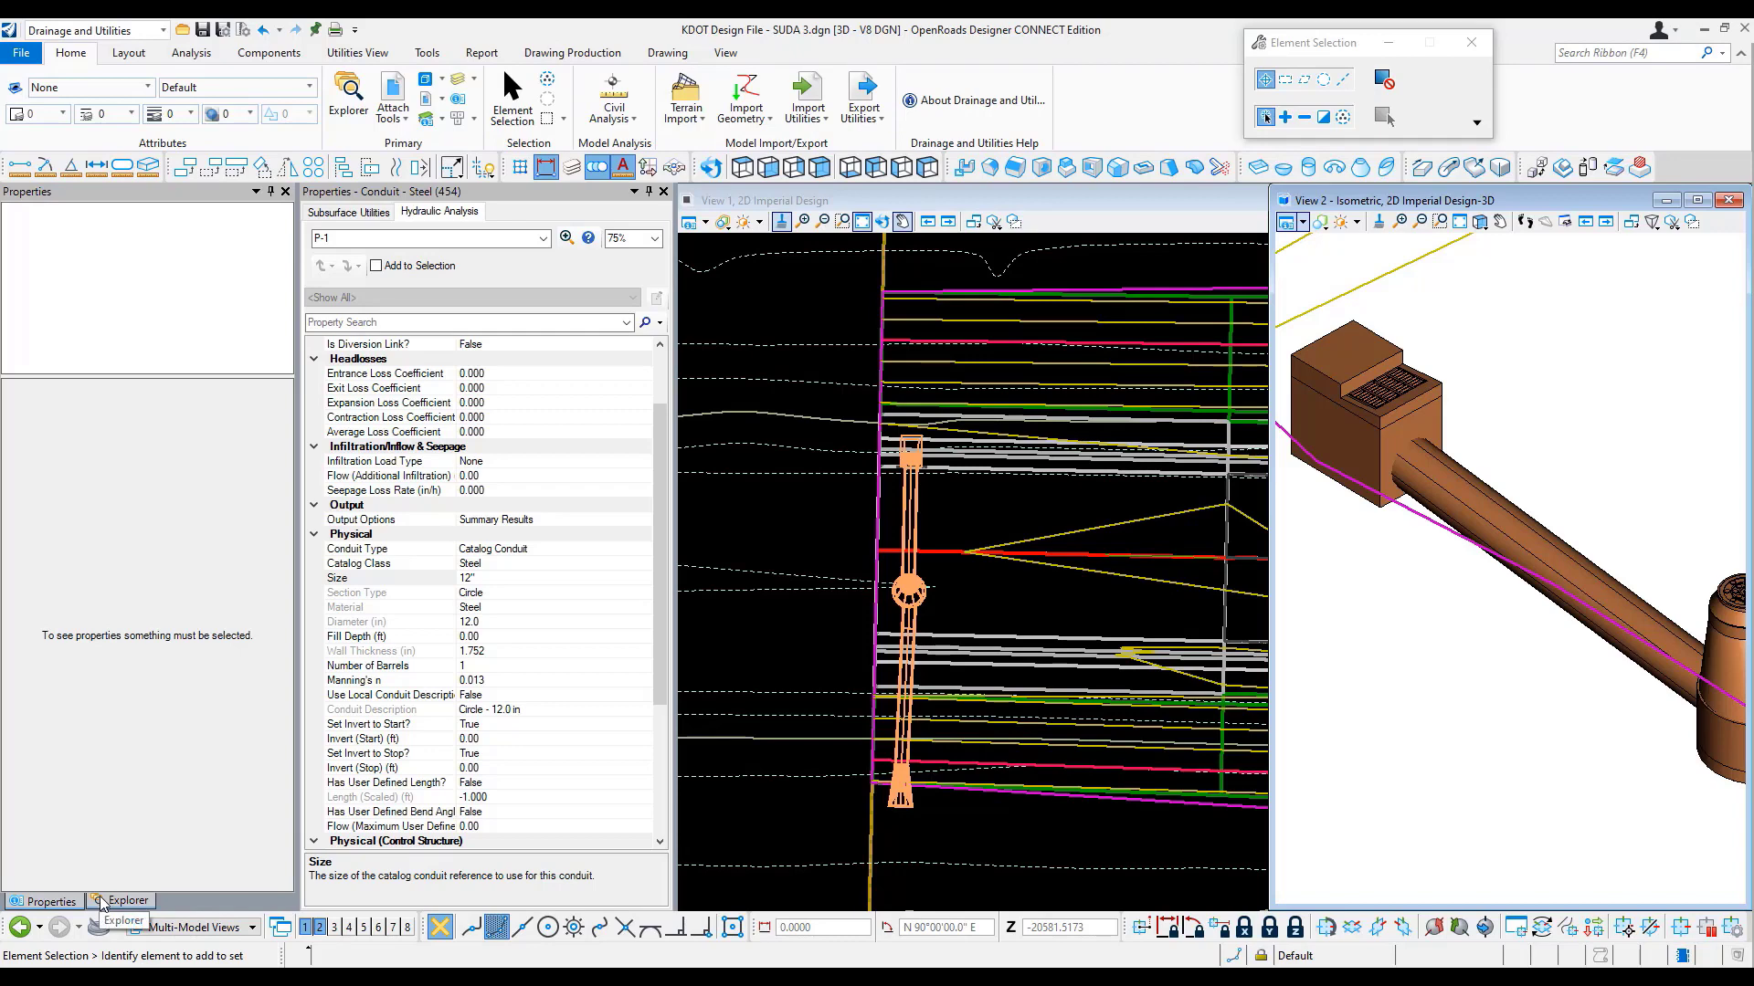
Expand the design file's feature definitions in OpenRoads Standards down to the SD Pipes folder under Conduit and StormWater
left_click(117, 901)
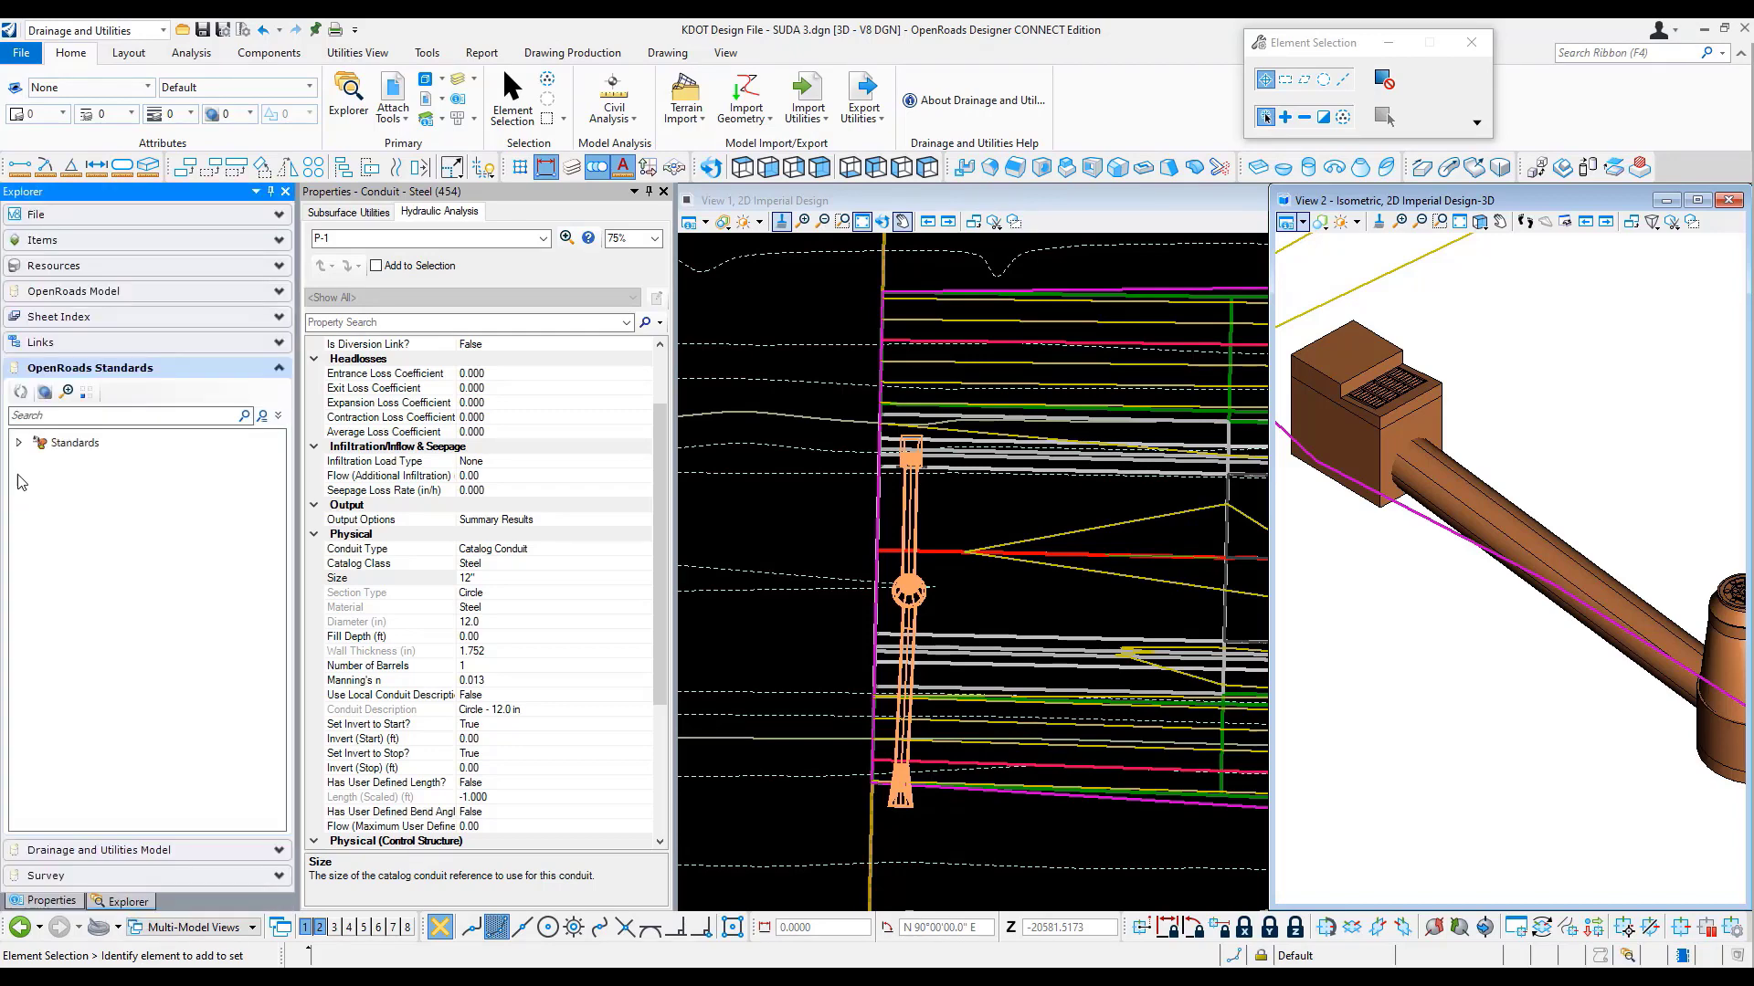
left_click(18, 443)
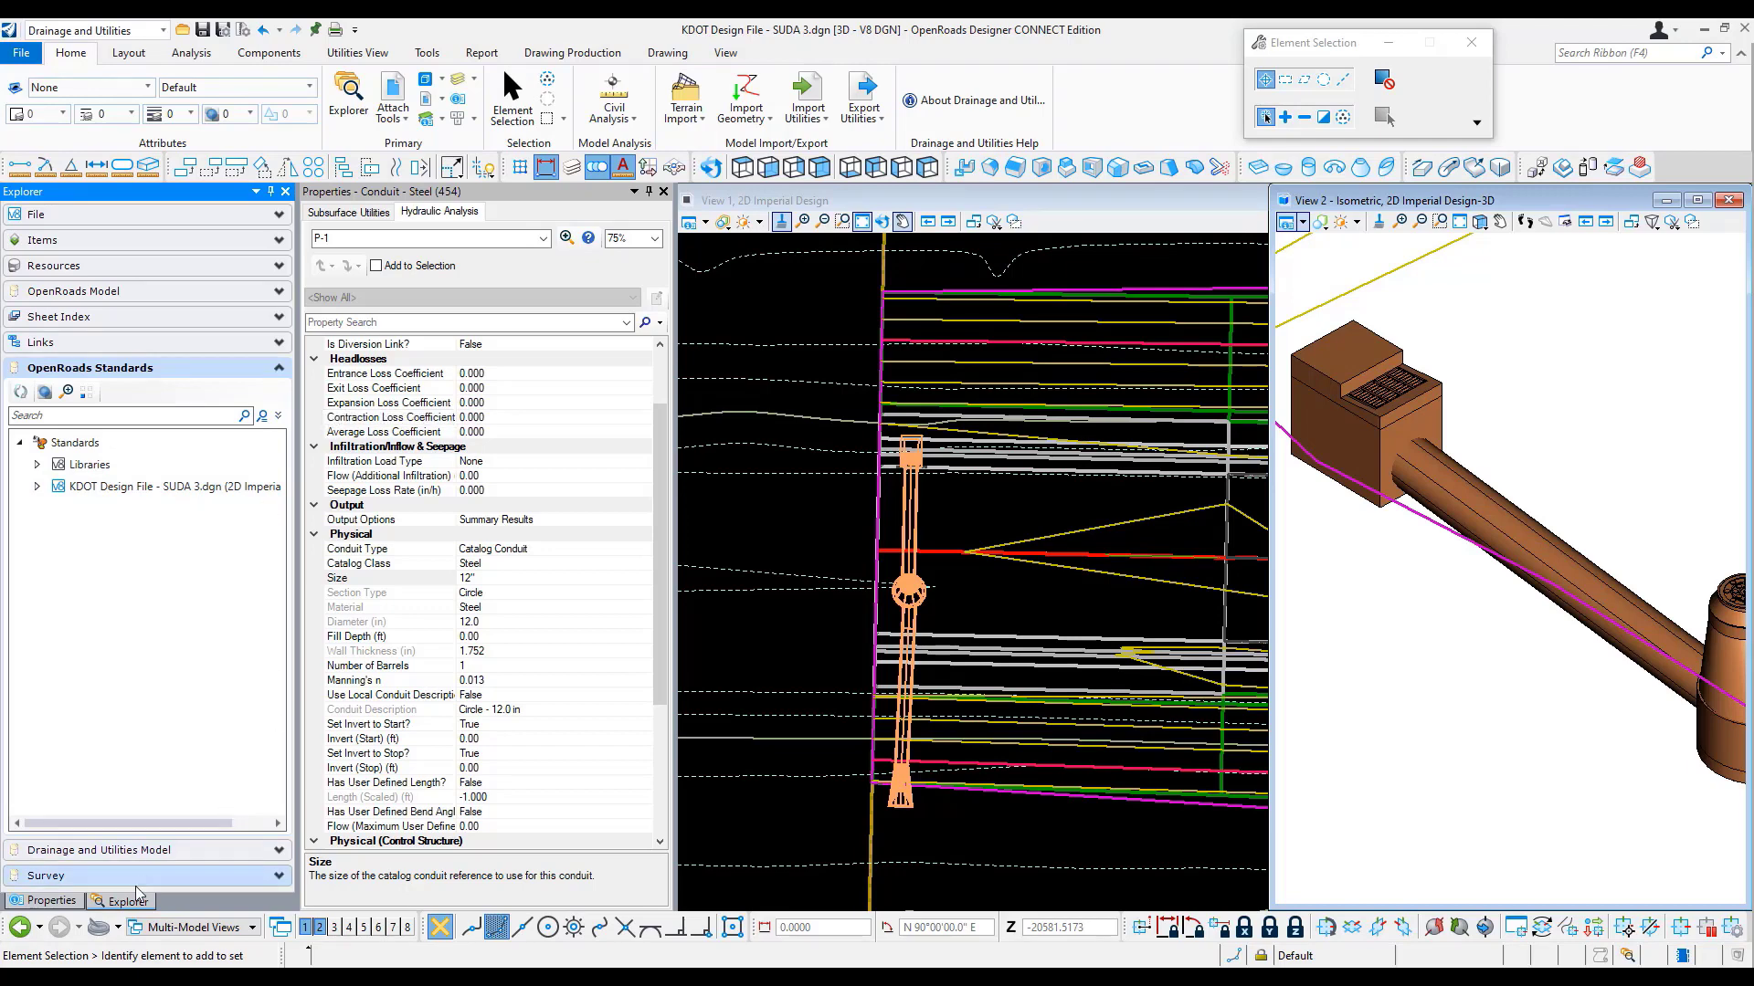
left_click(349, 91)
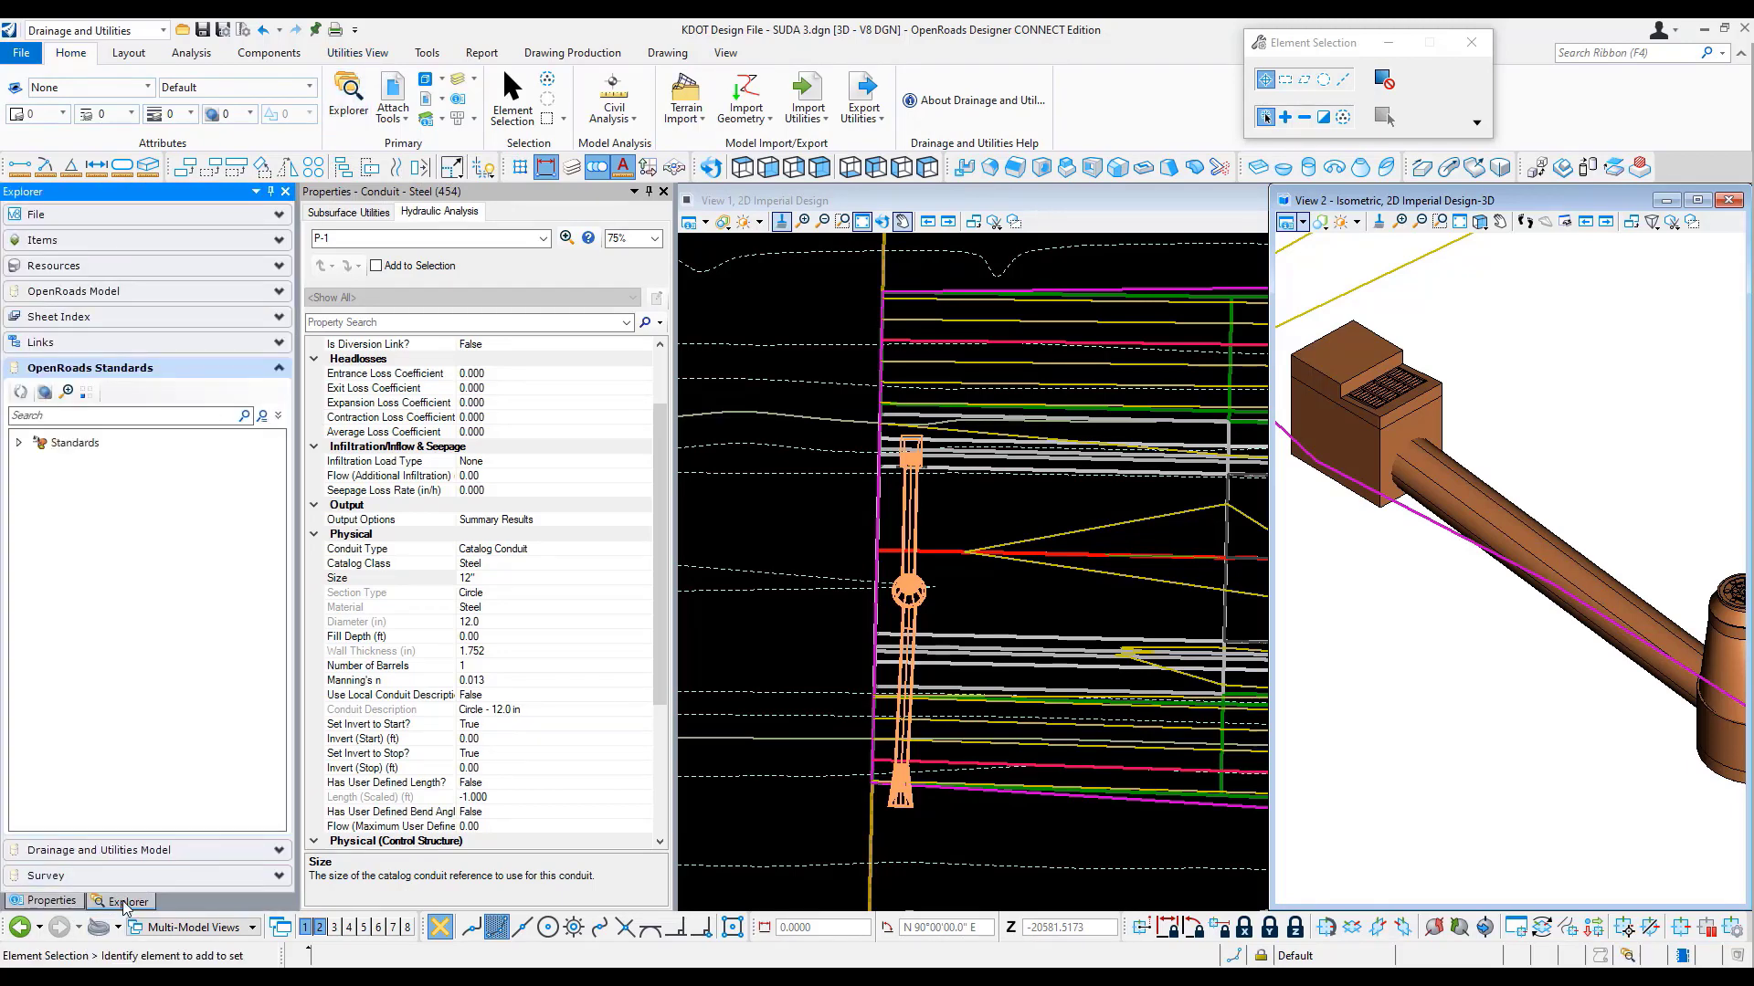
left_click(18, 443)
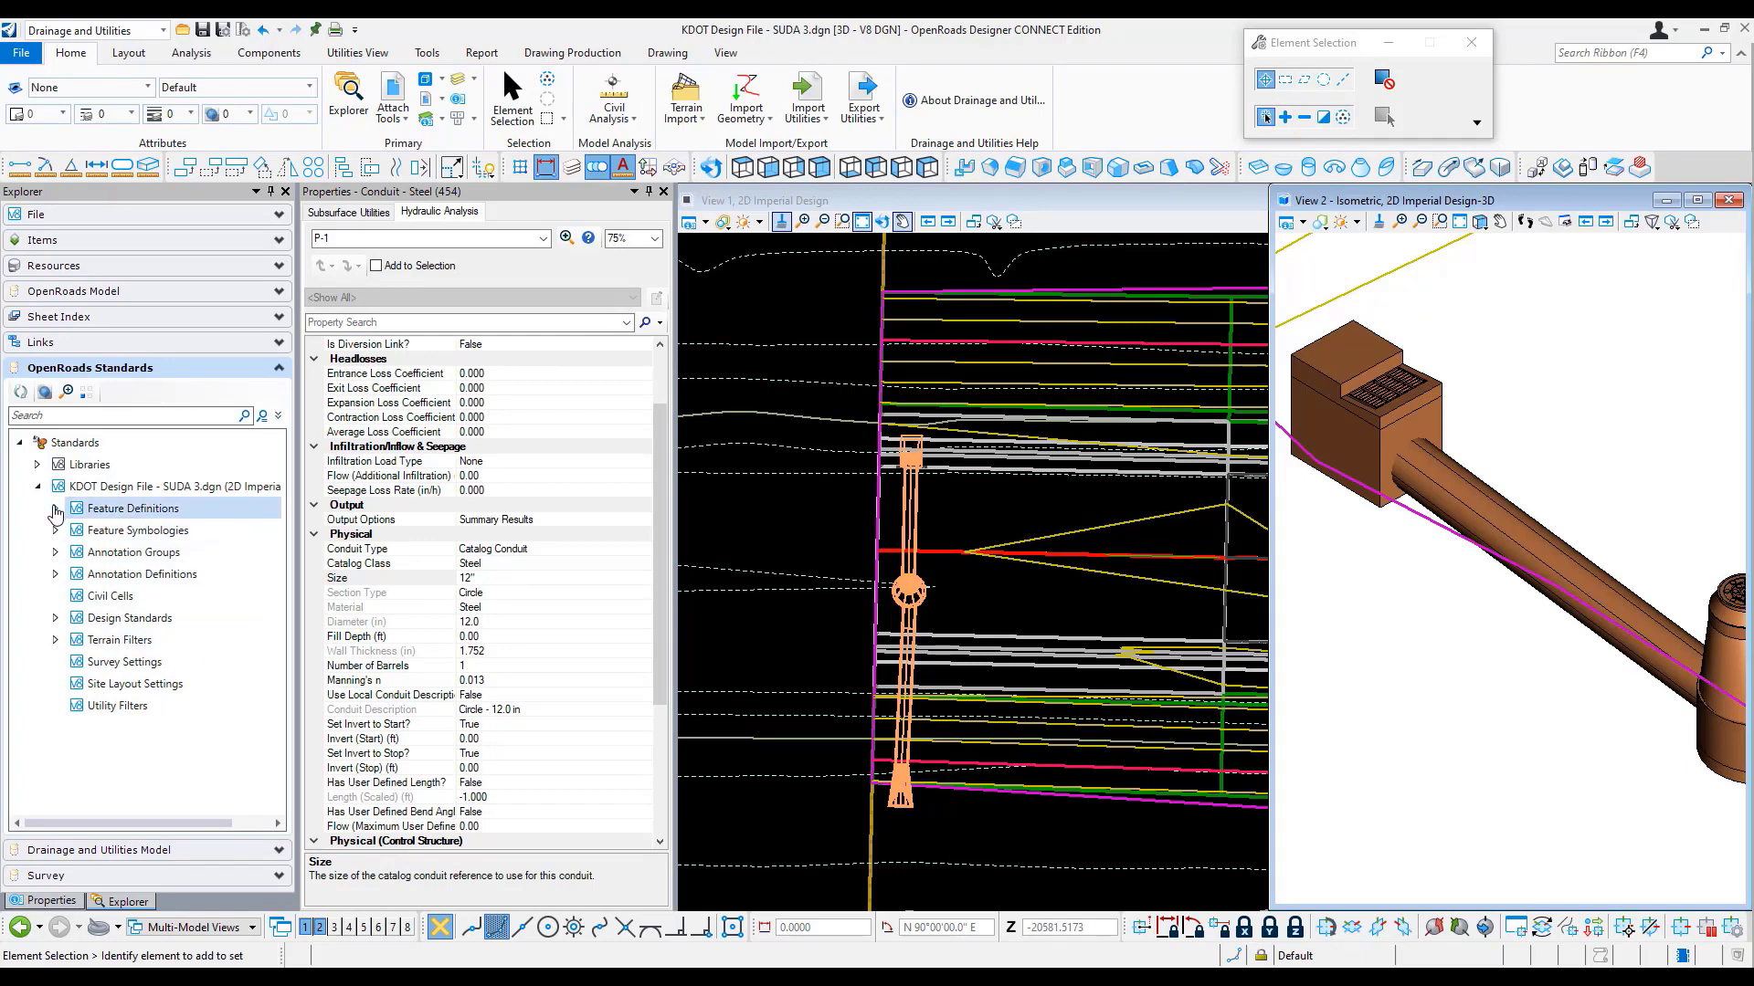
left_click(55, 508)
scroll(183, 621, "down", 5)
scroll(183, 621, "down", 1)
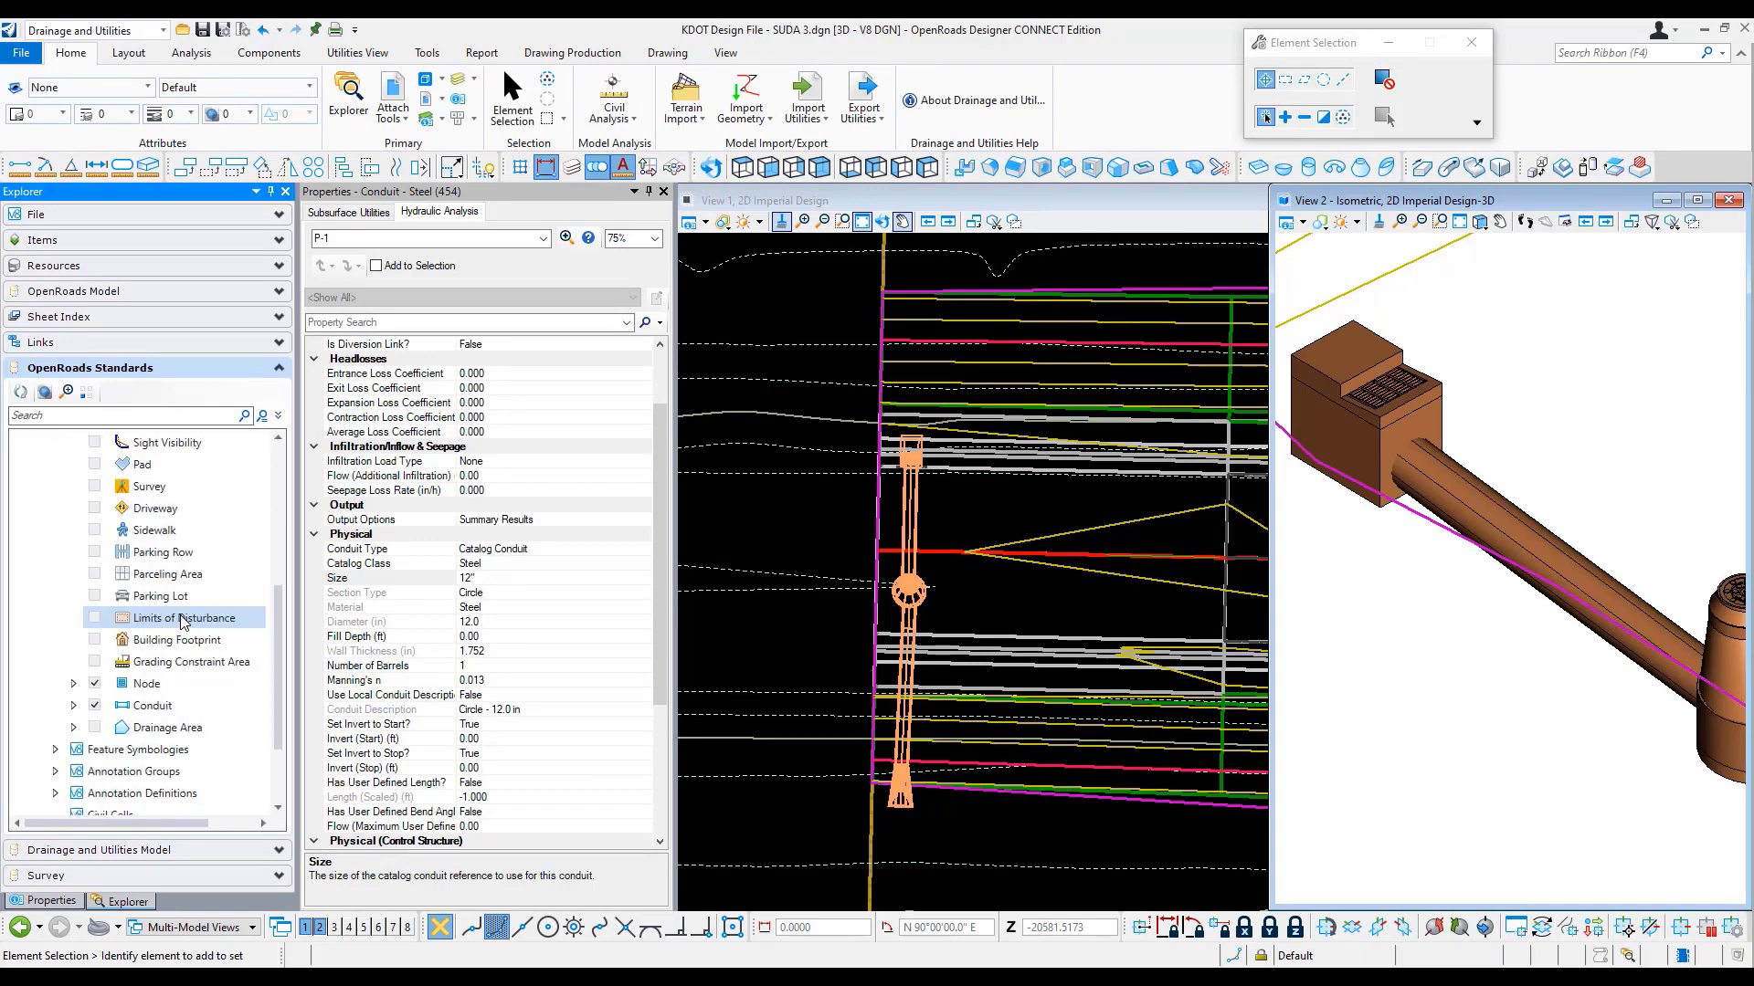
left_click(74, 706)
scroll(146, 676, "down", 3)
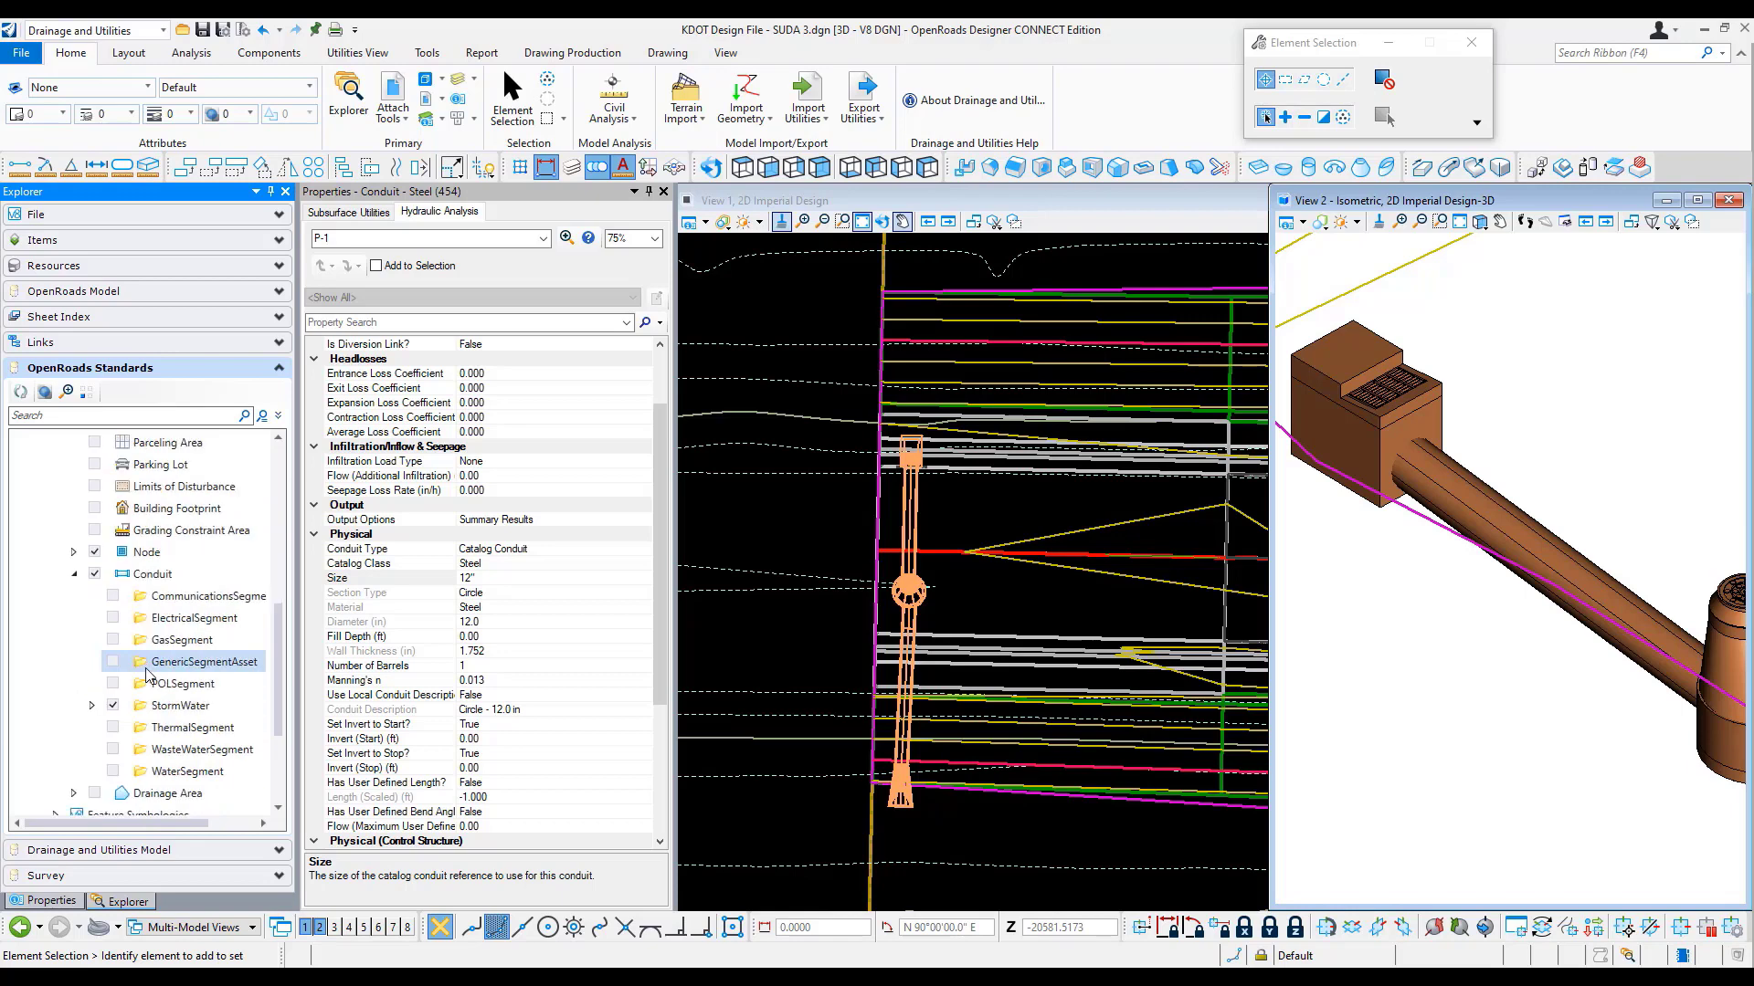
left_click(92, 639)
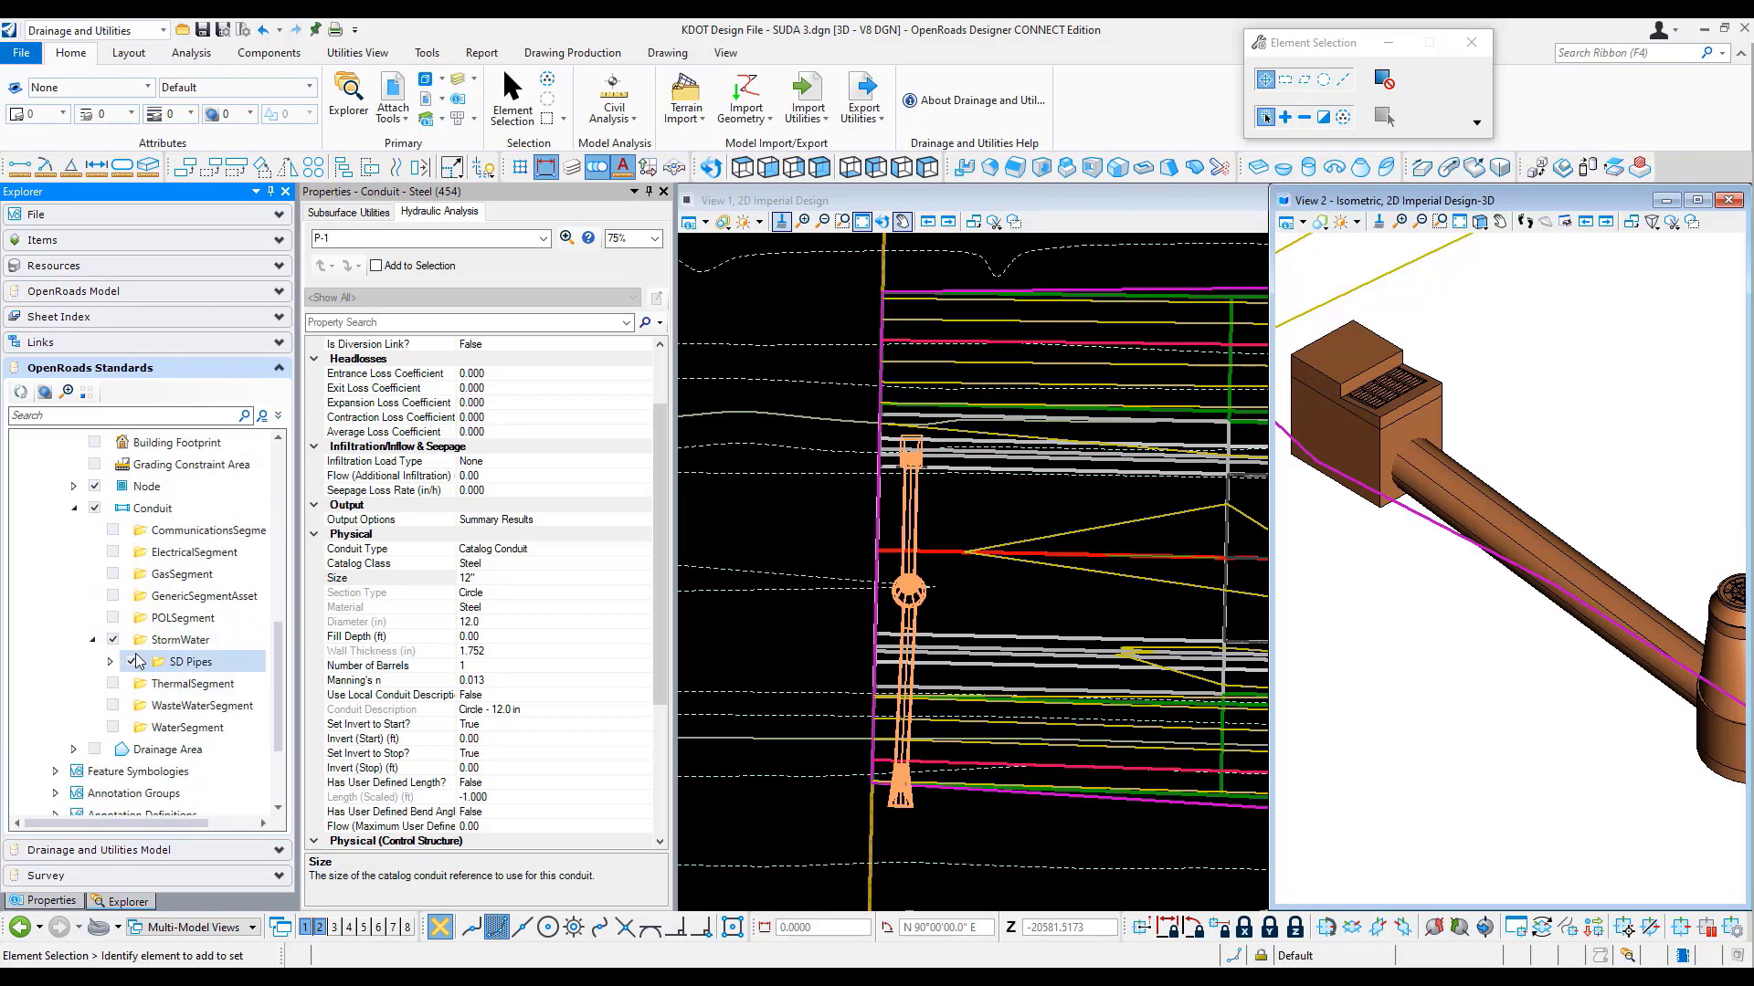
left_click(110, 662)
Duplicate the RCP conduit feature definition in SD Pipes and name the copy Steel
left_click(197, 683)
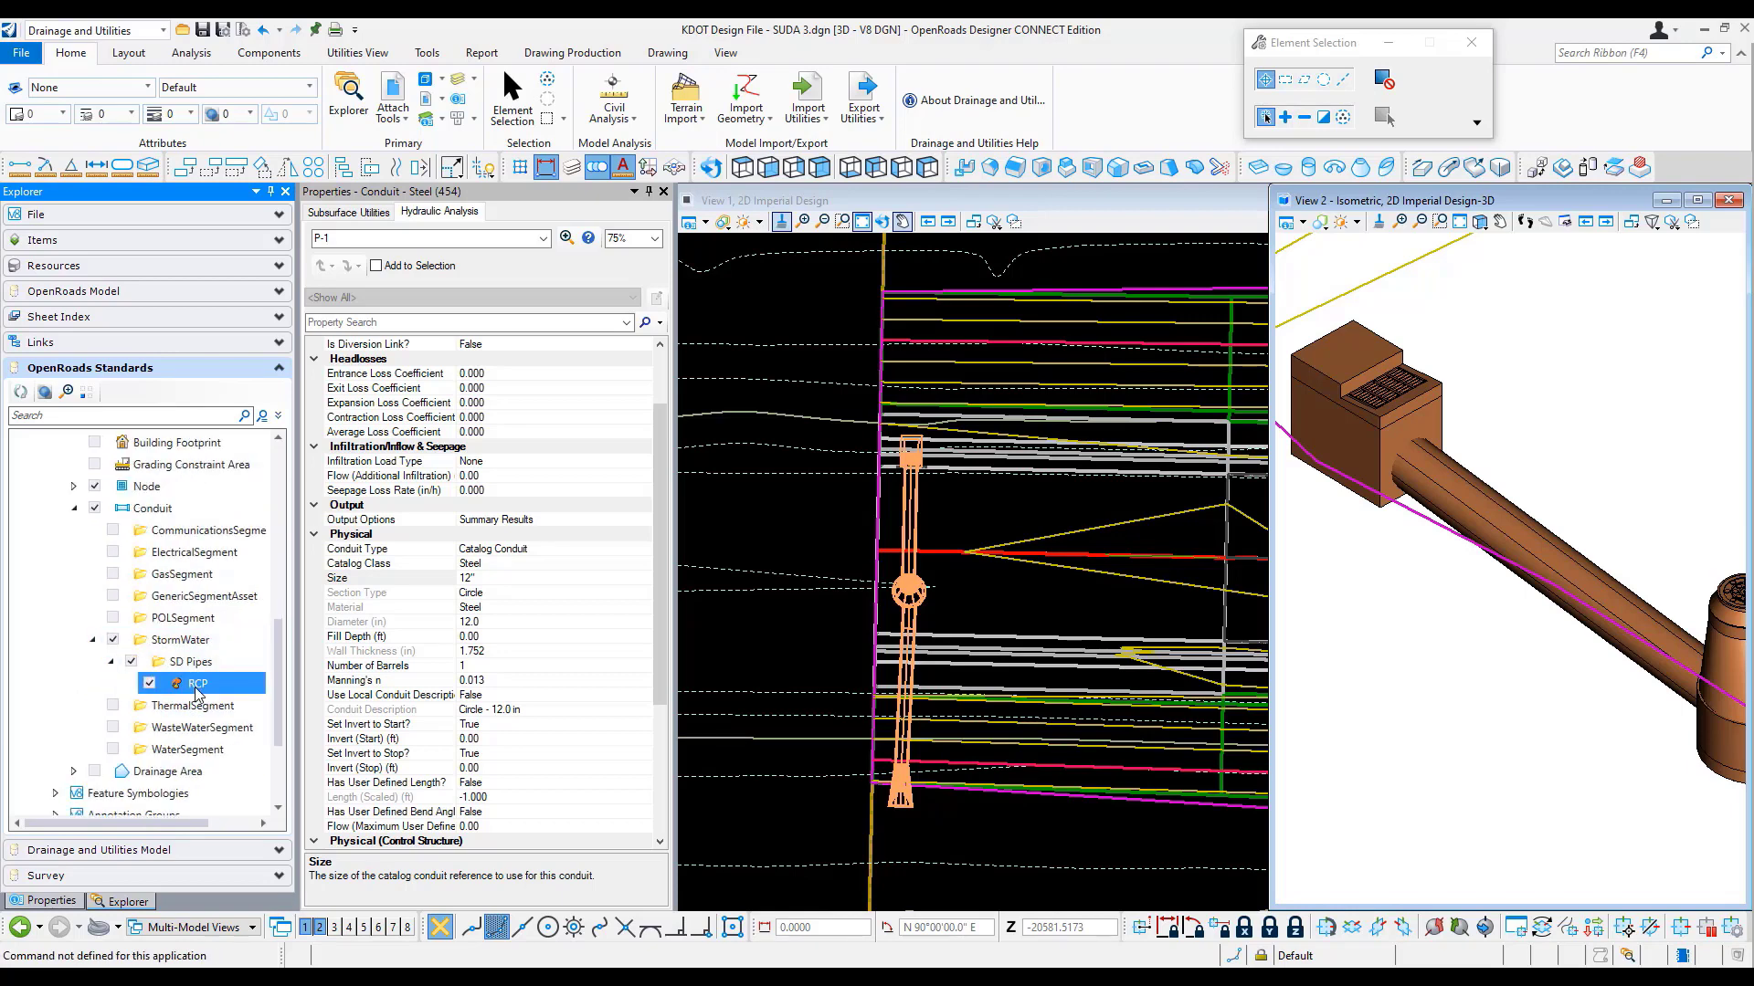
right_click(198, 687)
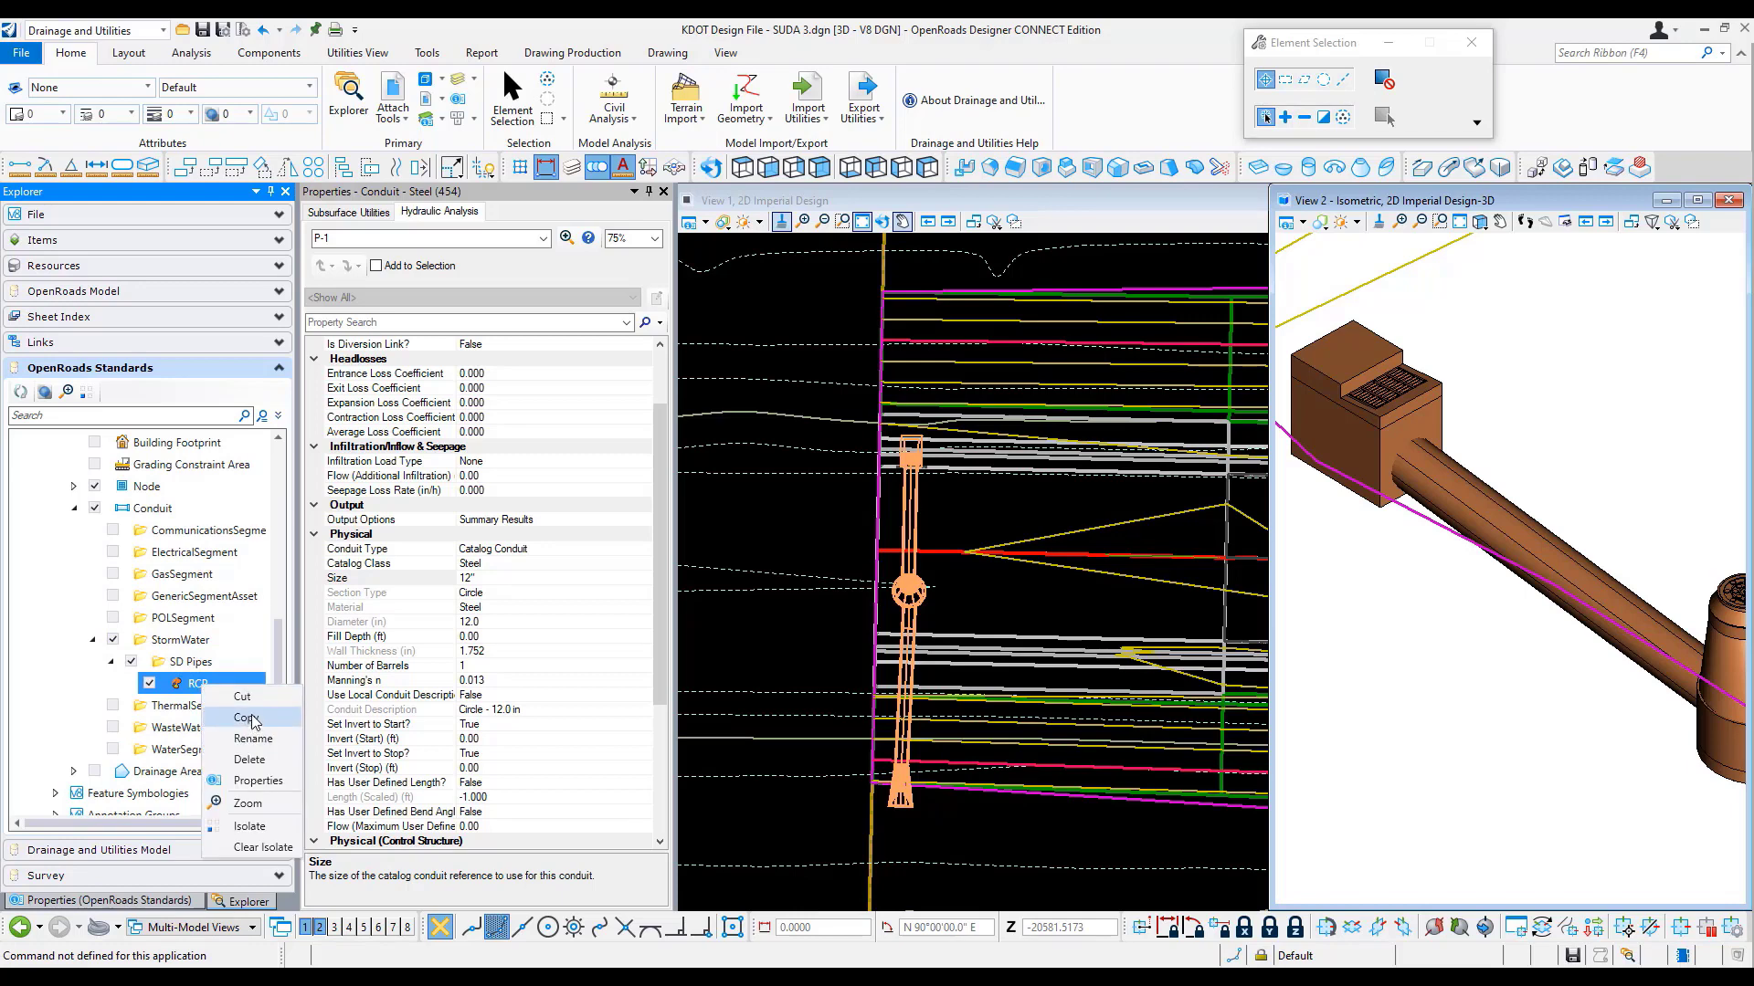
left_click(246, 718)
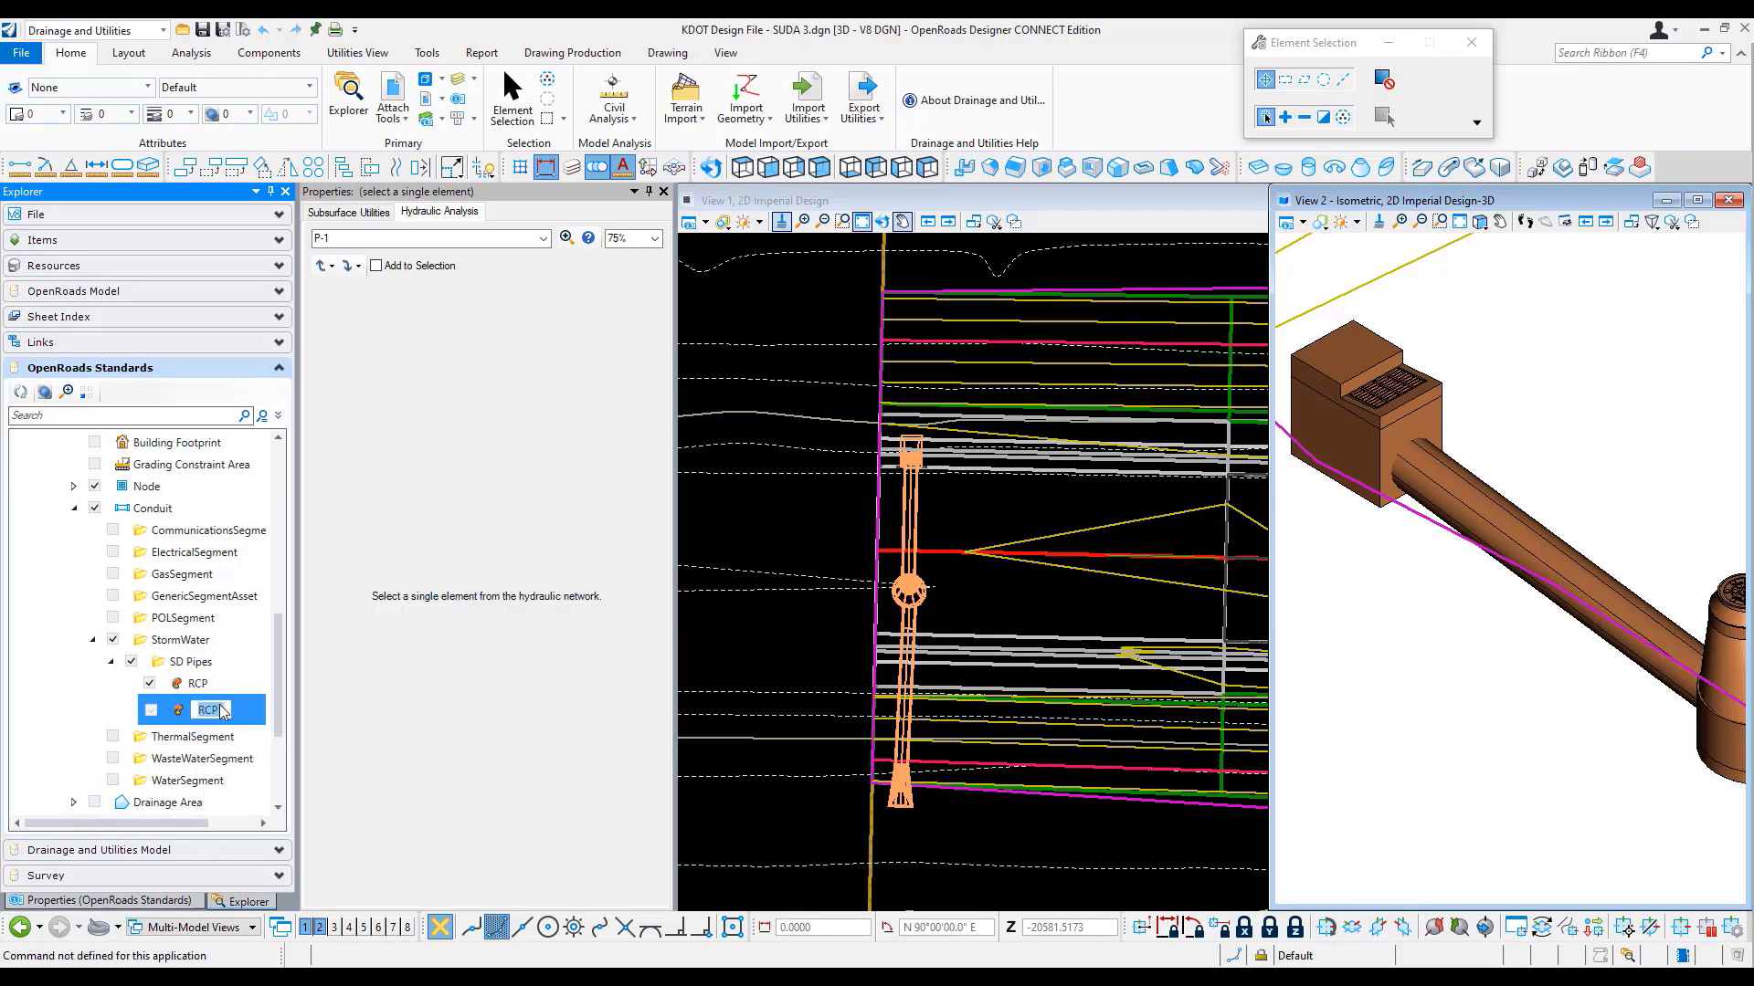
type("Steel")
left_click(242, 665)
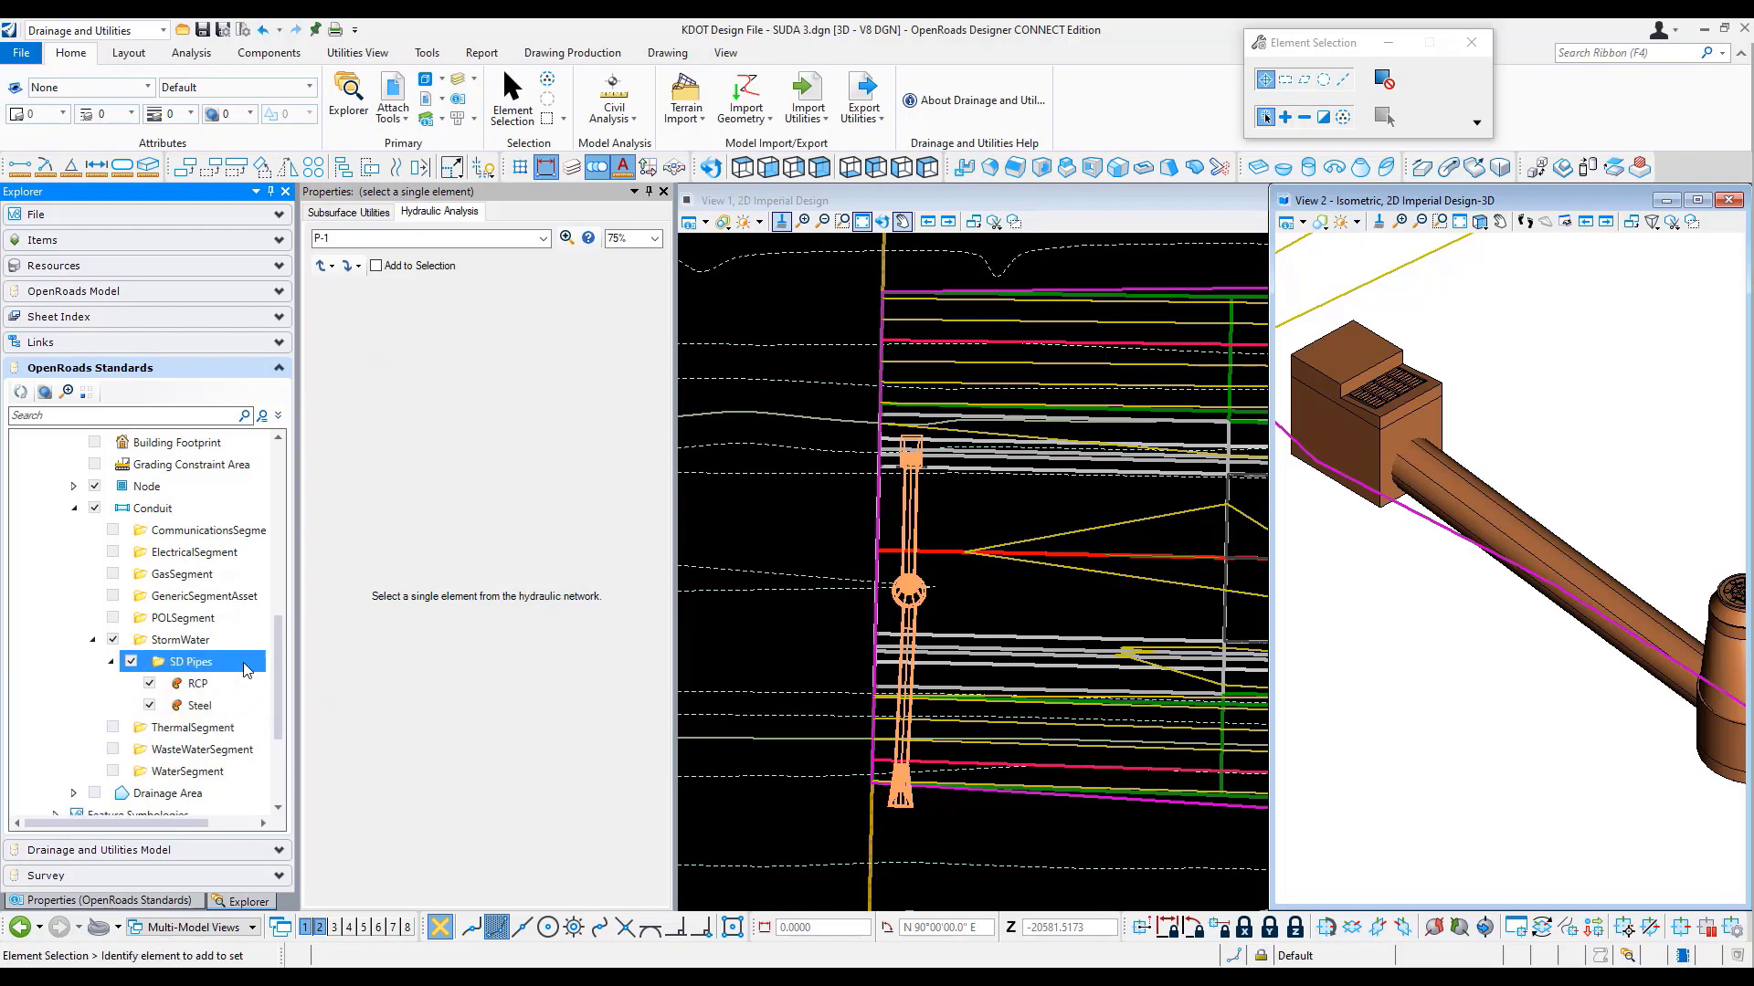
Set the hydraulic prototype of the Steel feature definition to Steel, and close its properties
left_click(207, 705)
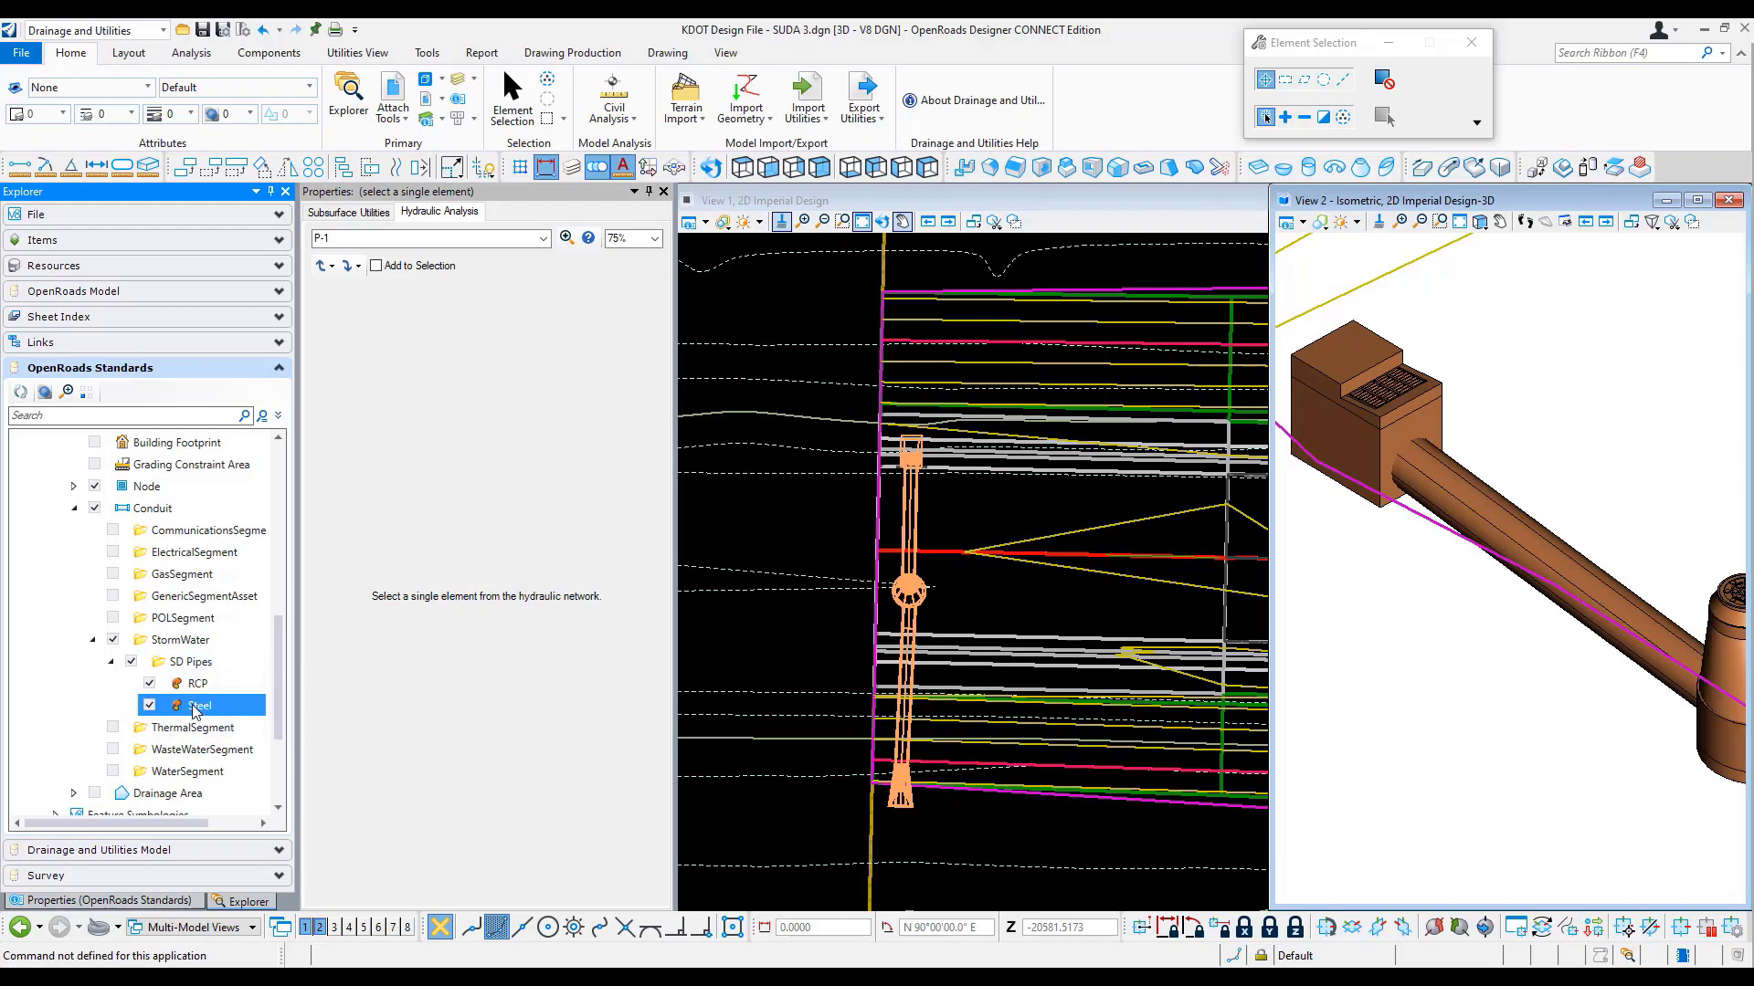
left_click(137, 900)
left_click_drag(596, 843, 858, 801)
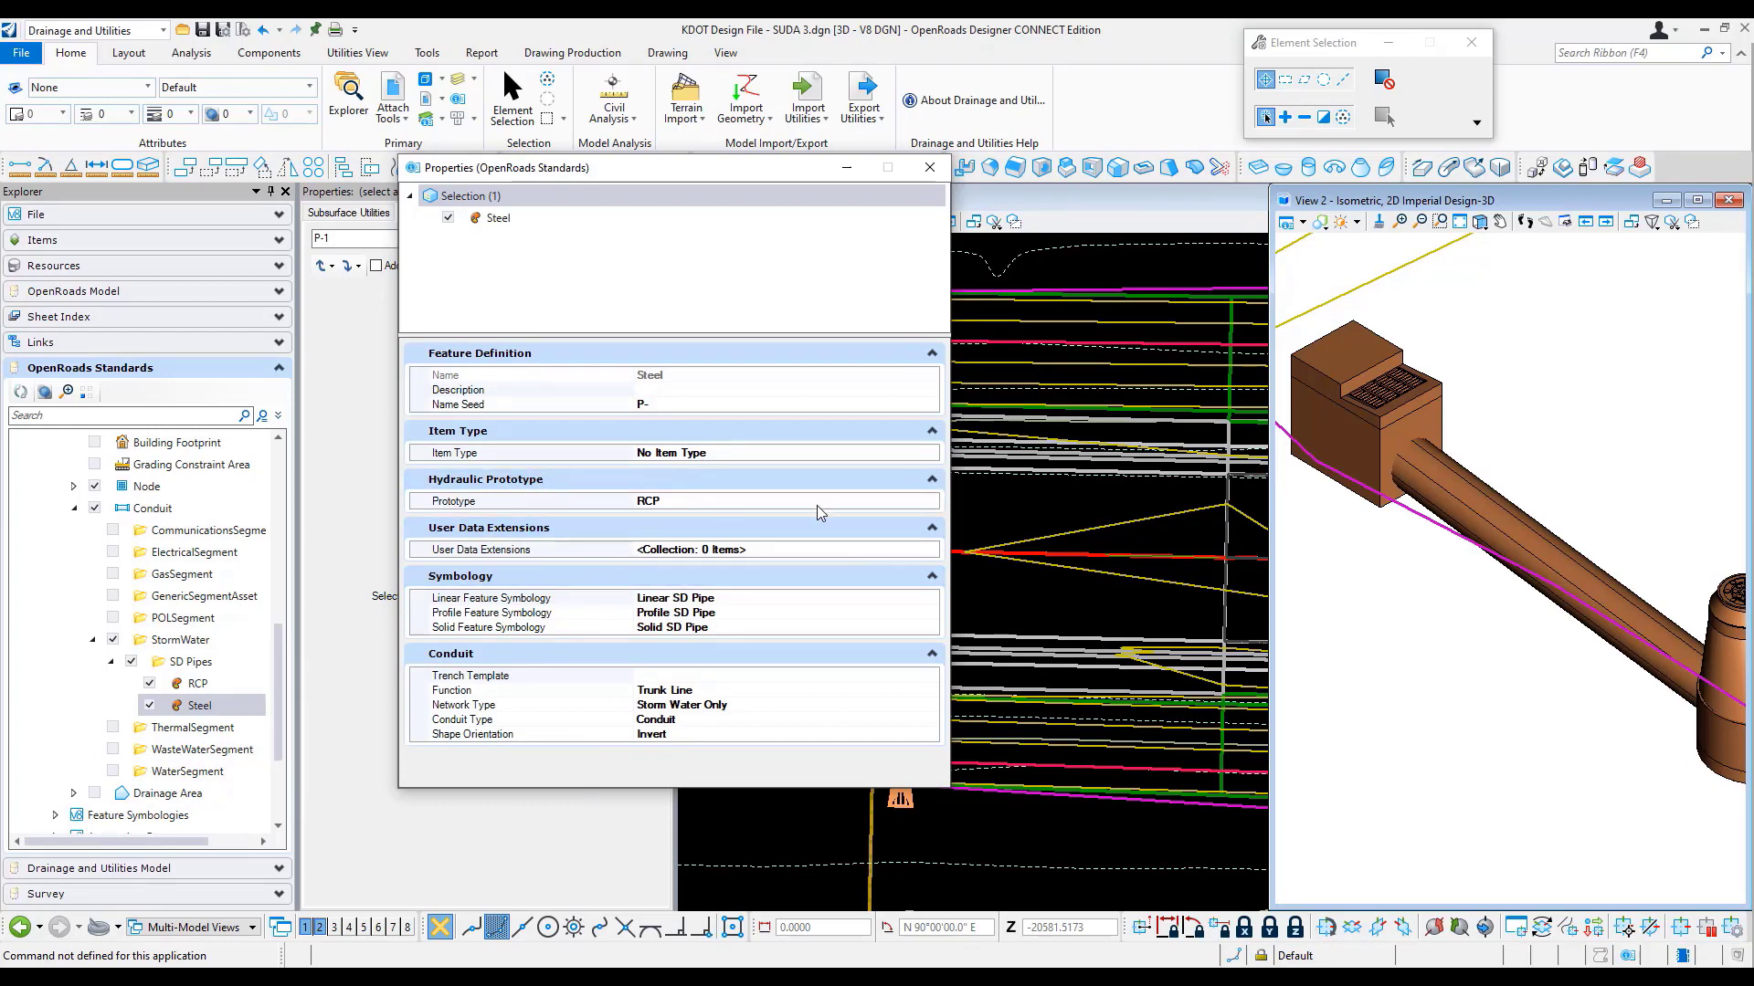
left_click(914, 501)
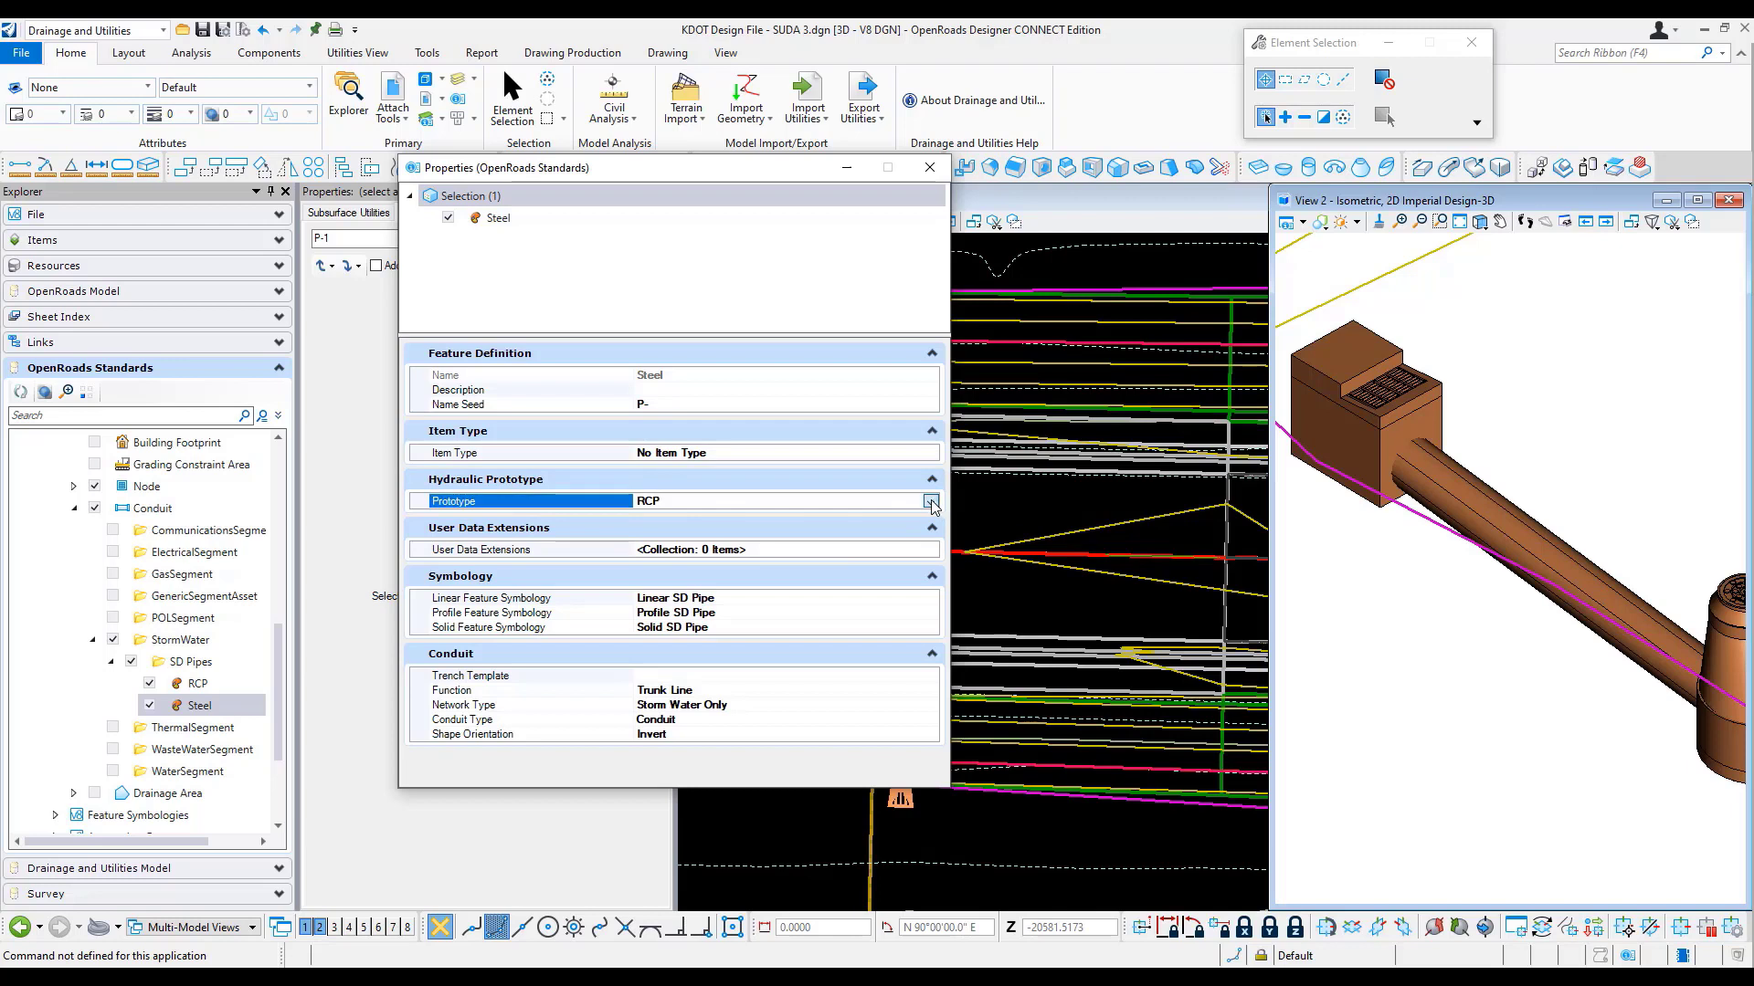
left_click(929, 501)
scroll(771, 587, "down", 3)
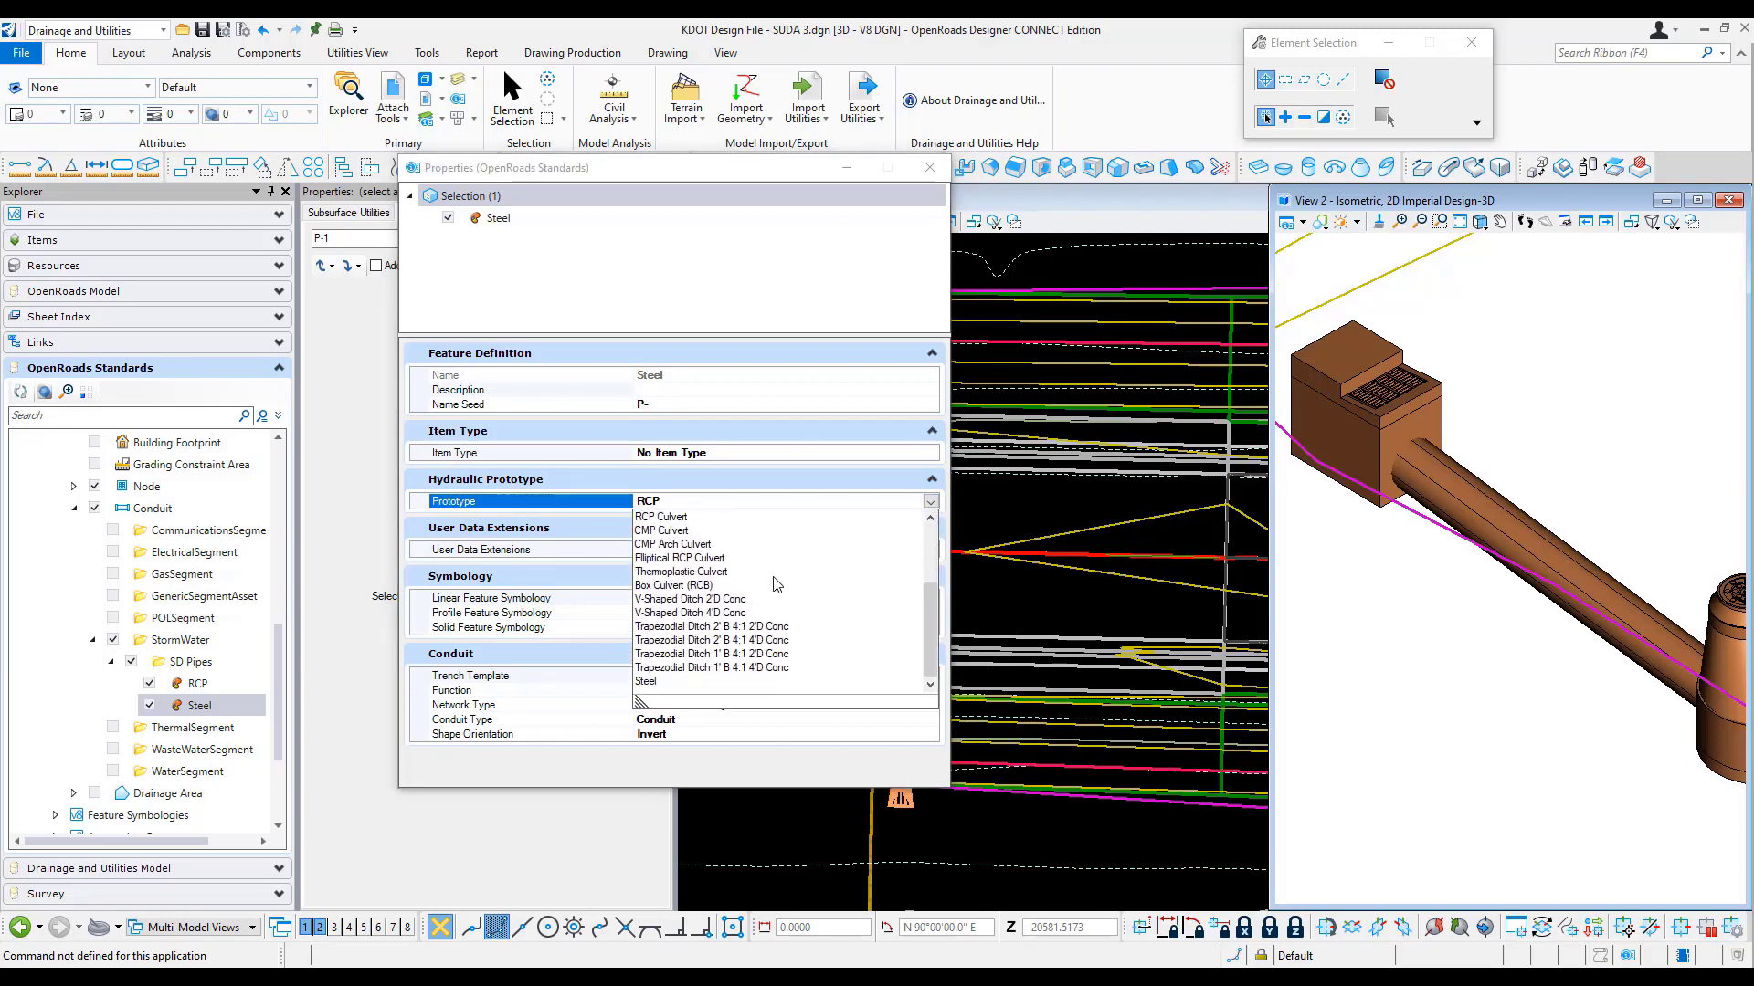
left_click(648, 682)
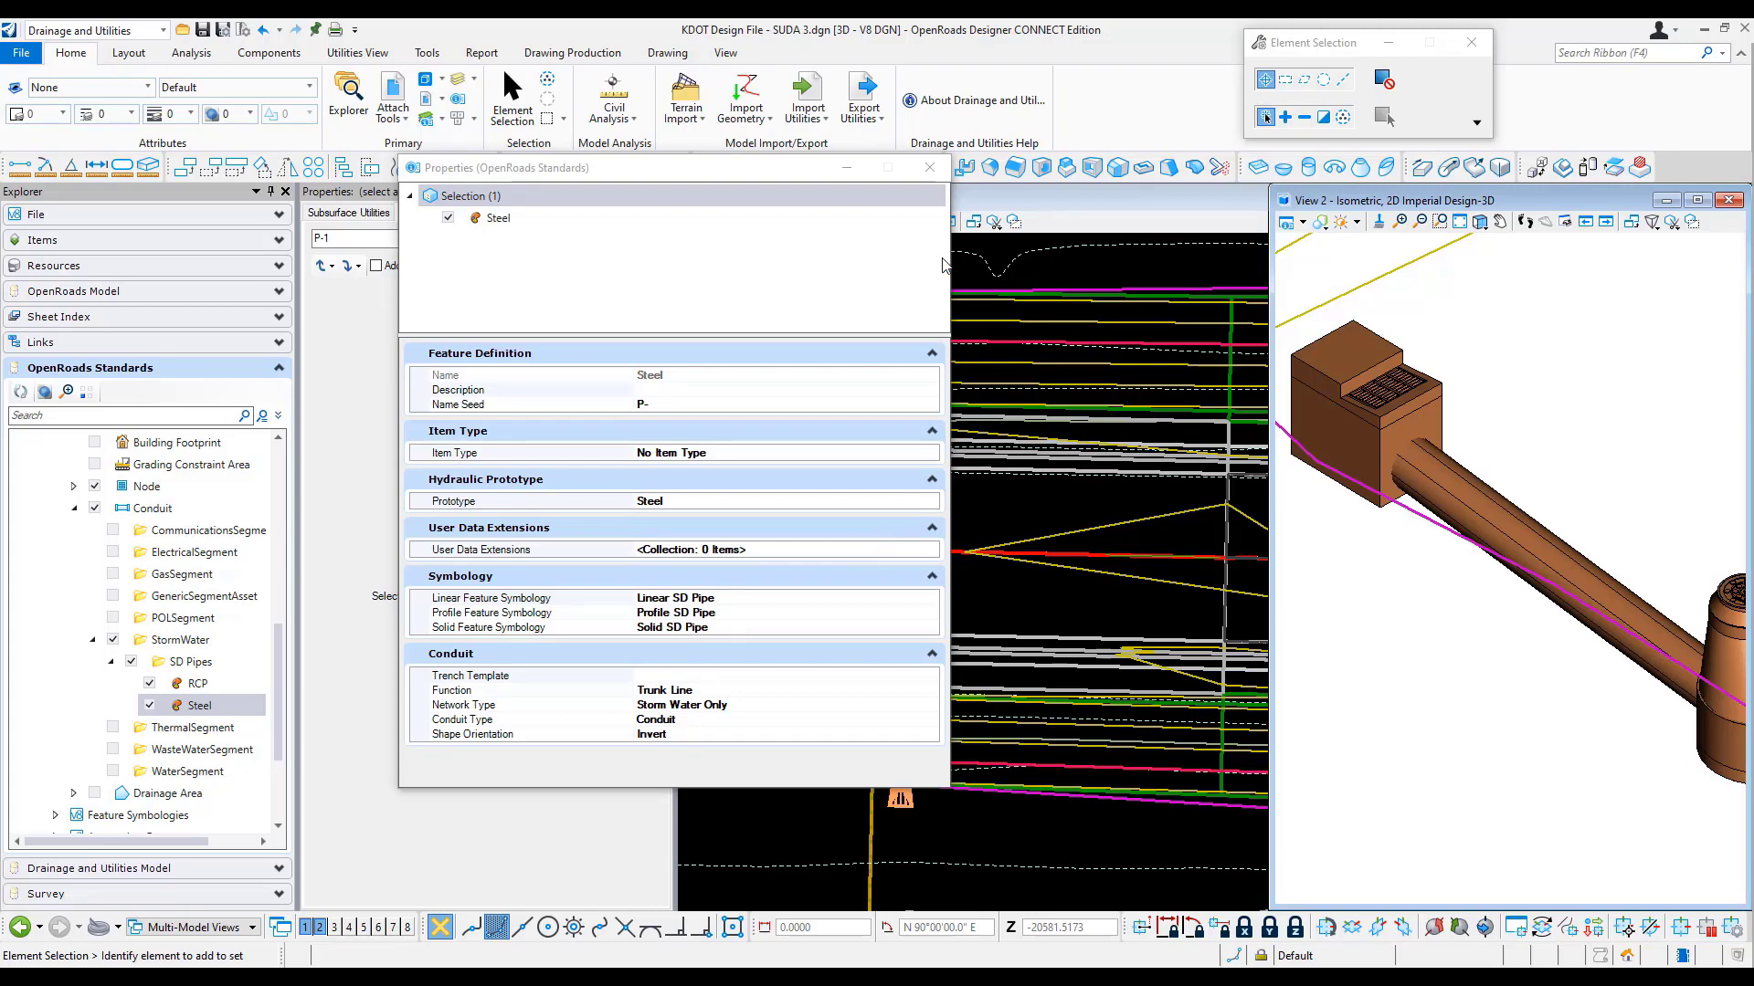
left_click(930, 168)
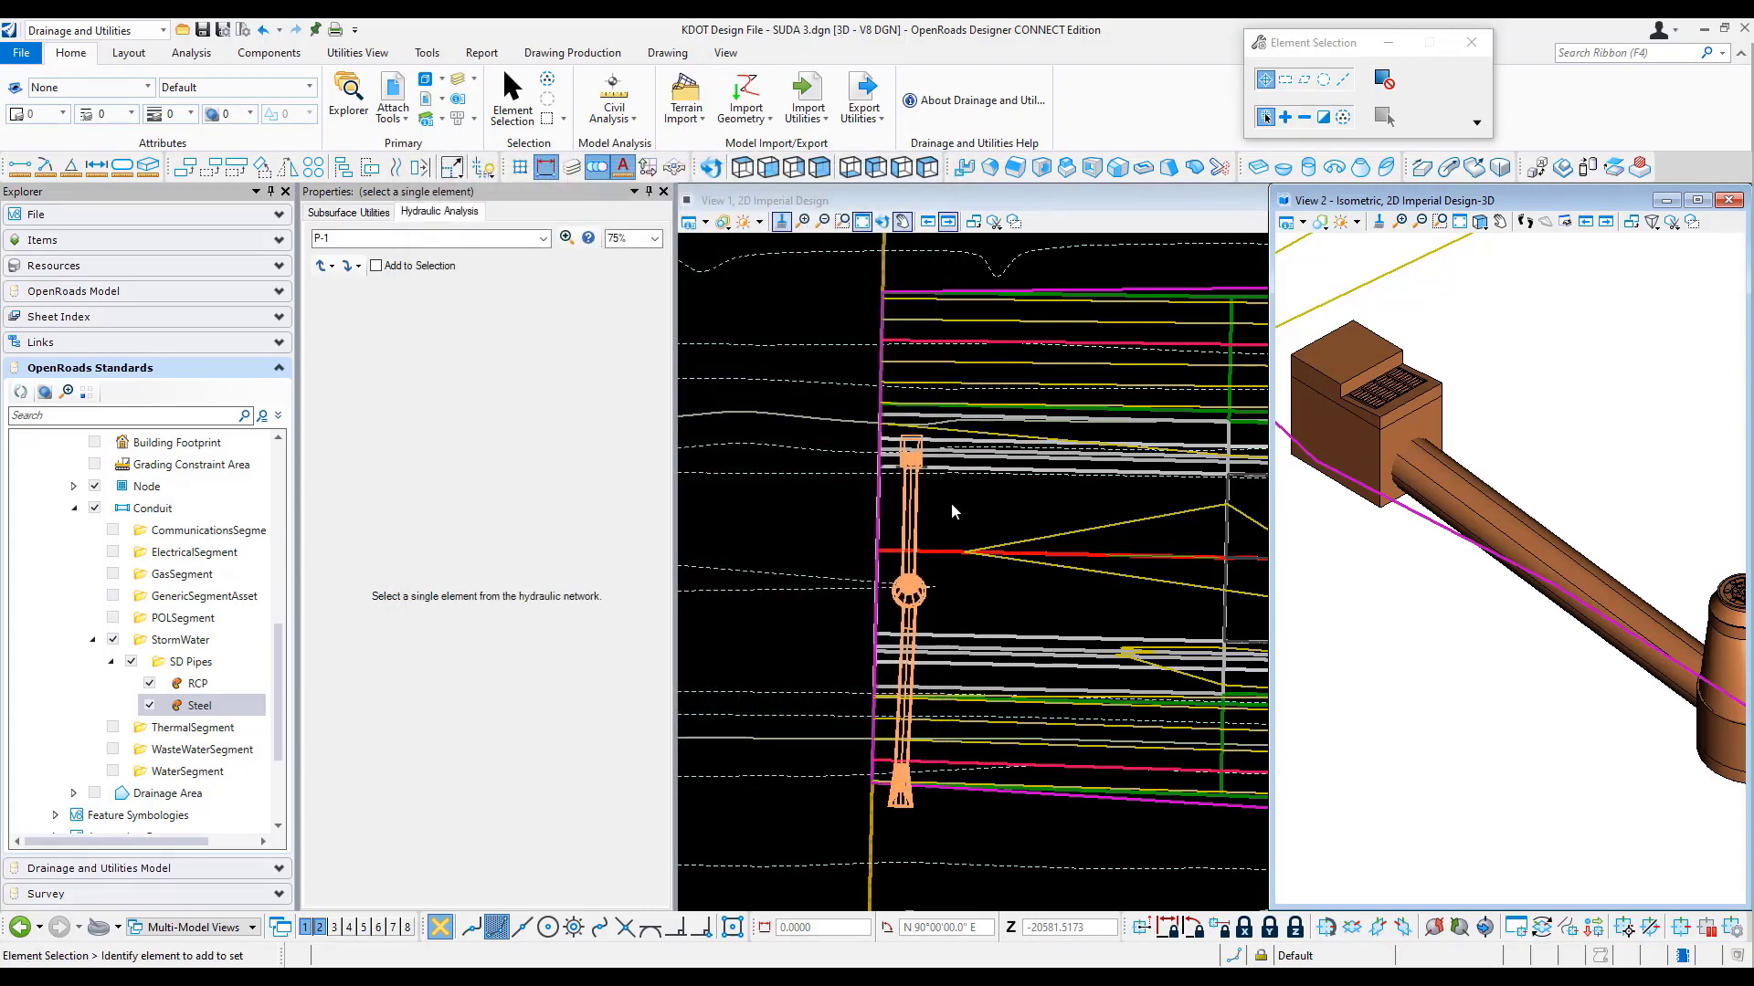
Change the feature definition of the pipe between the catch basin and the manhole to Steel in its docked element properties
left_click(1508, 518)
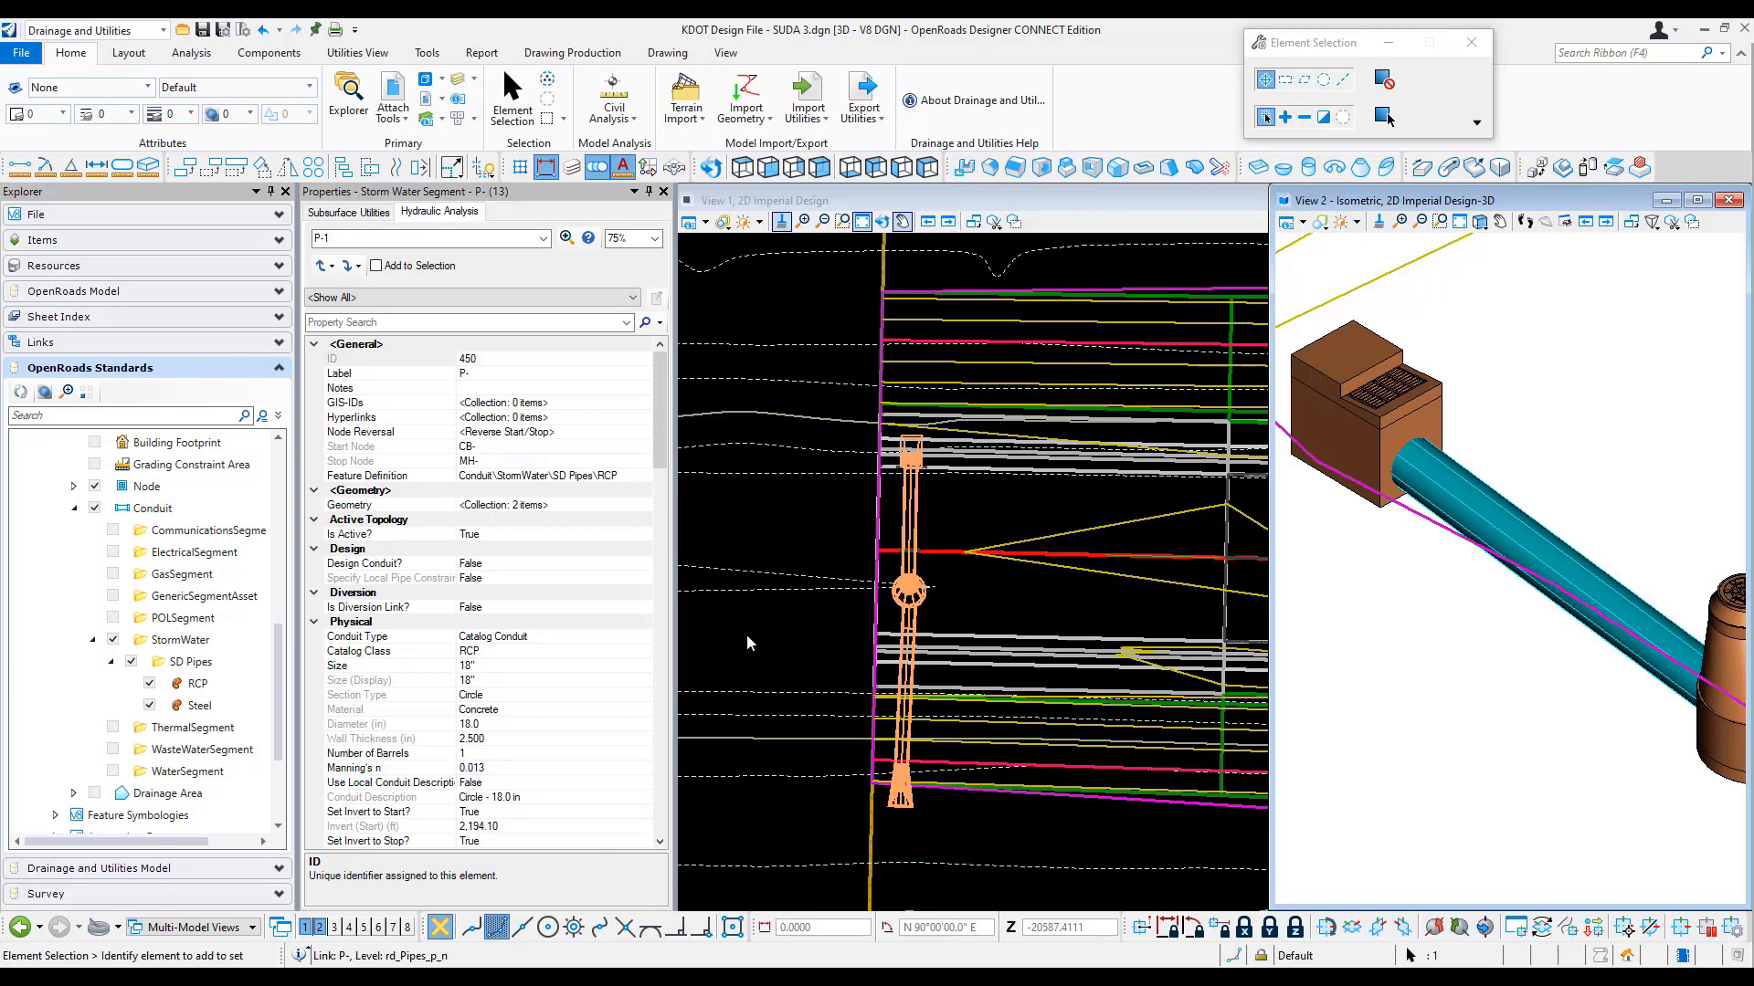
key("ctrl+i")
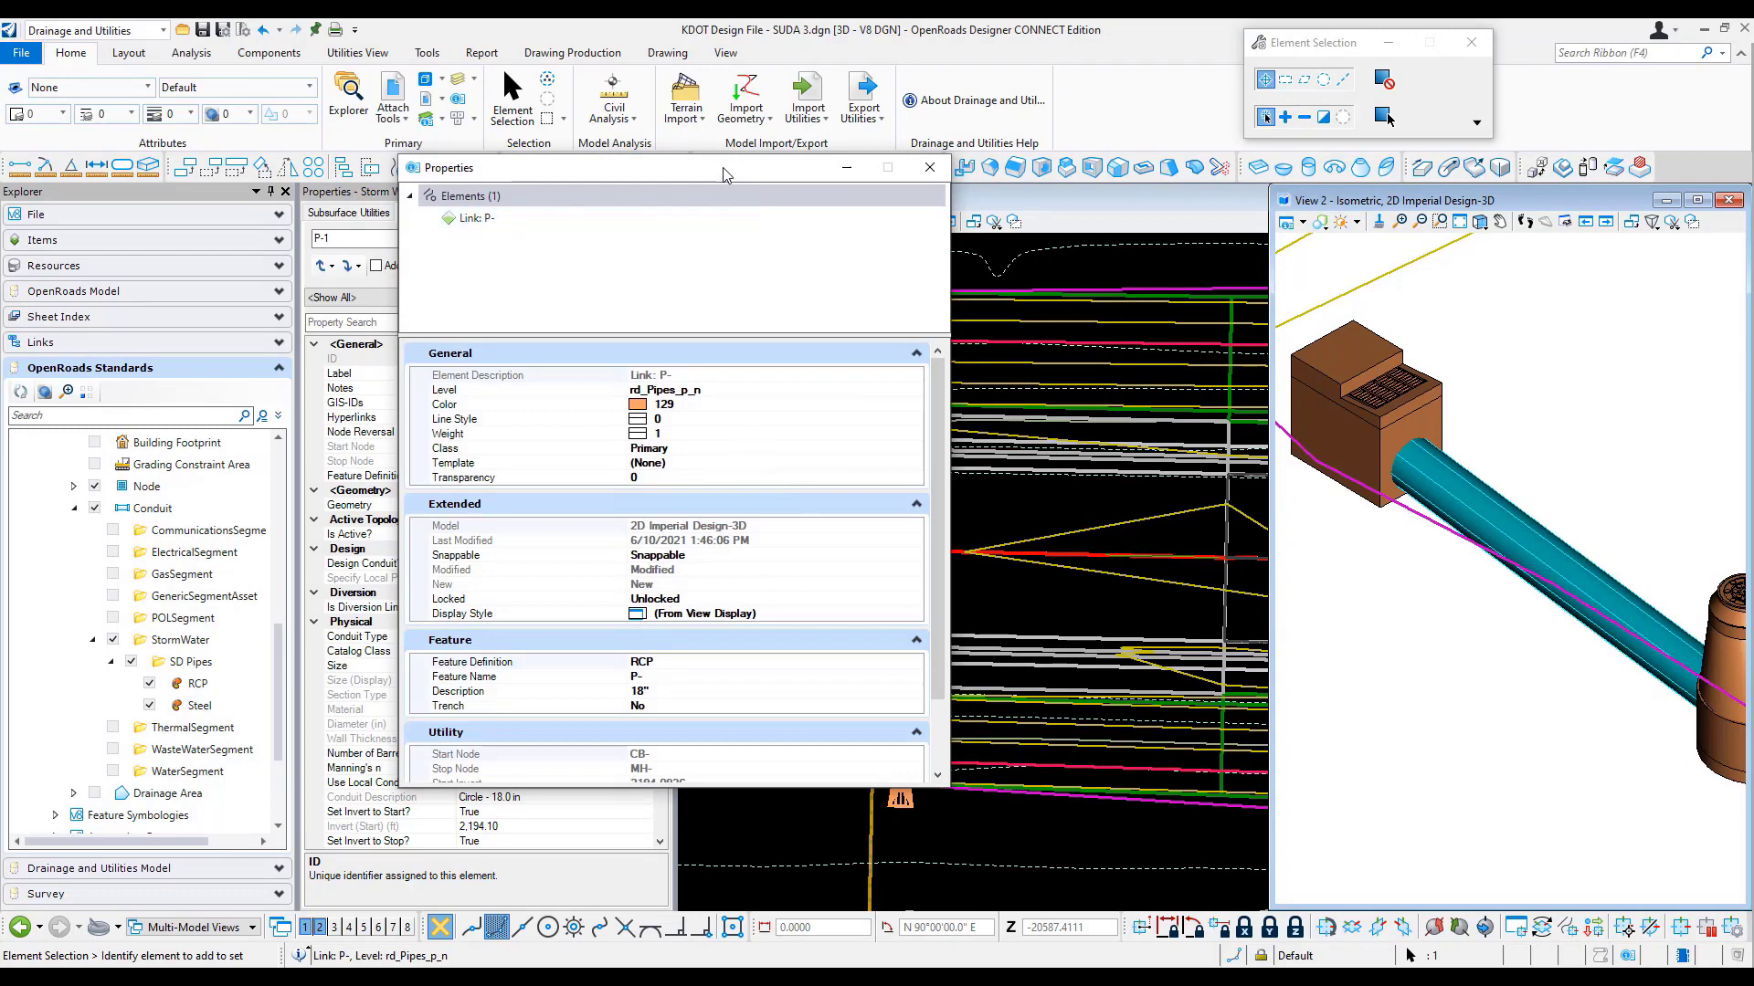
left_click_drag(712, 178, 204, 215)
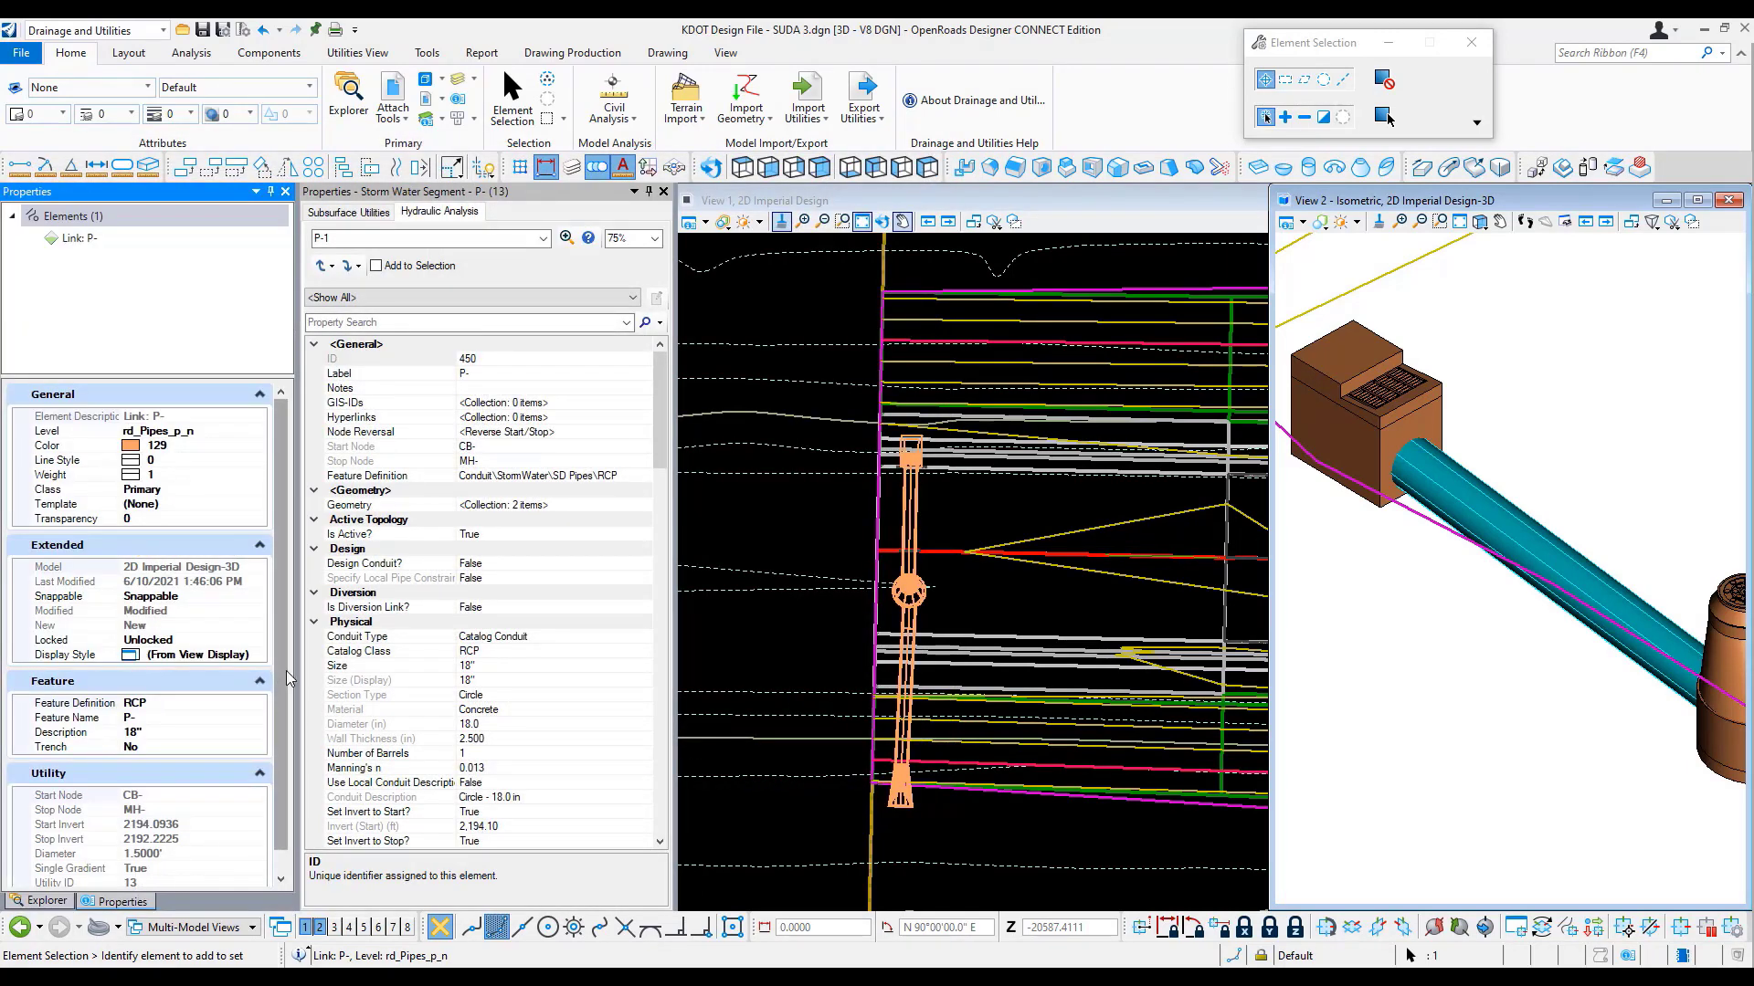
scroll(228, 859, "down", 1)
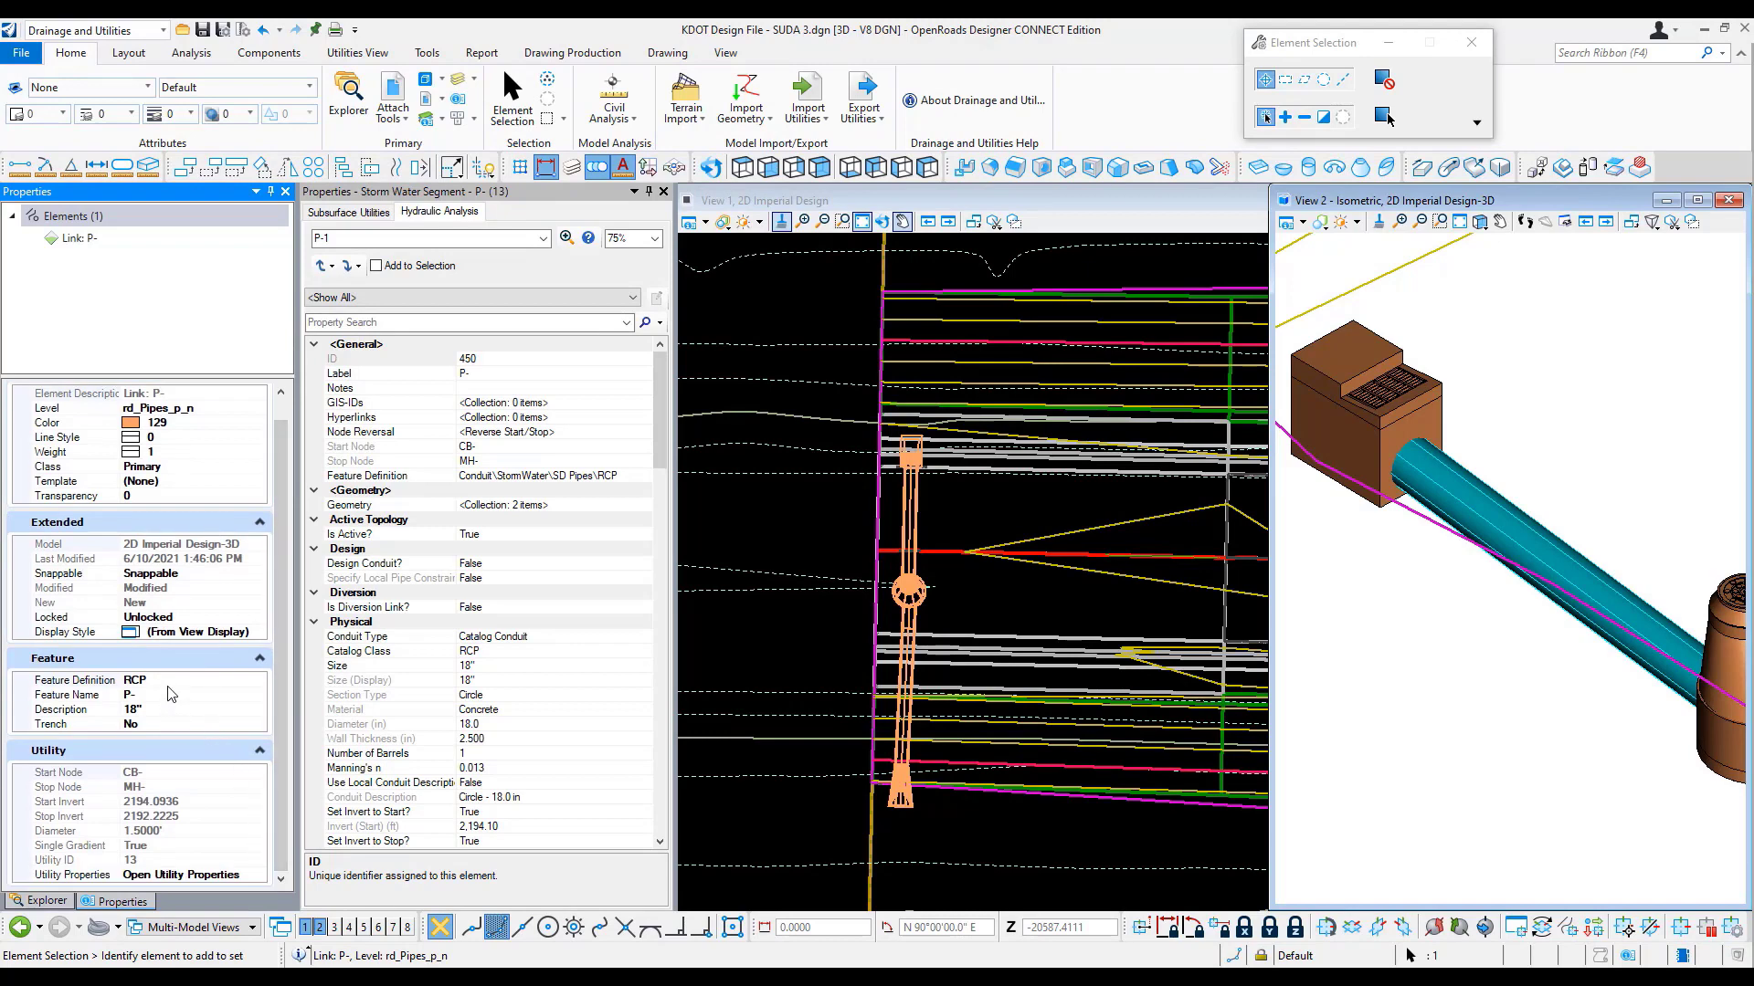
left_click(220, 681)
left_click(259, 681)
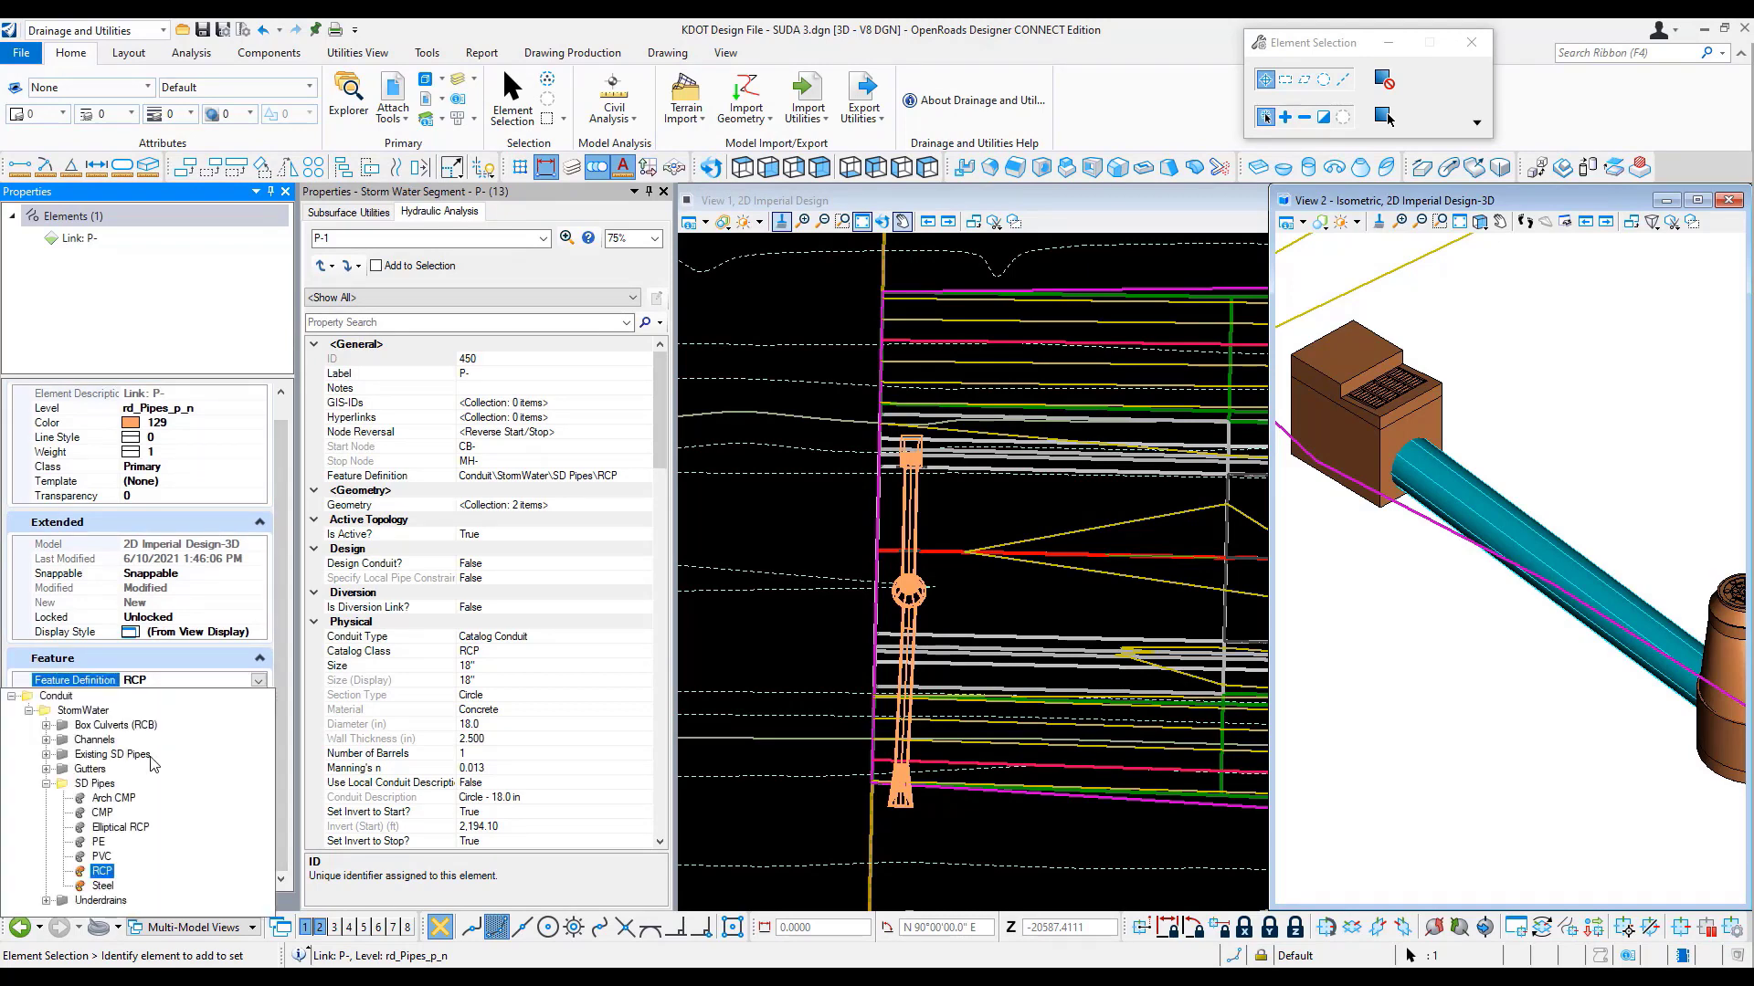
left_click(249, 737)
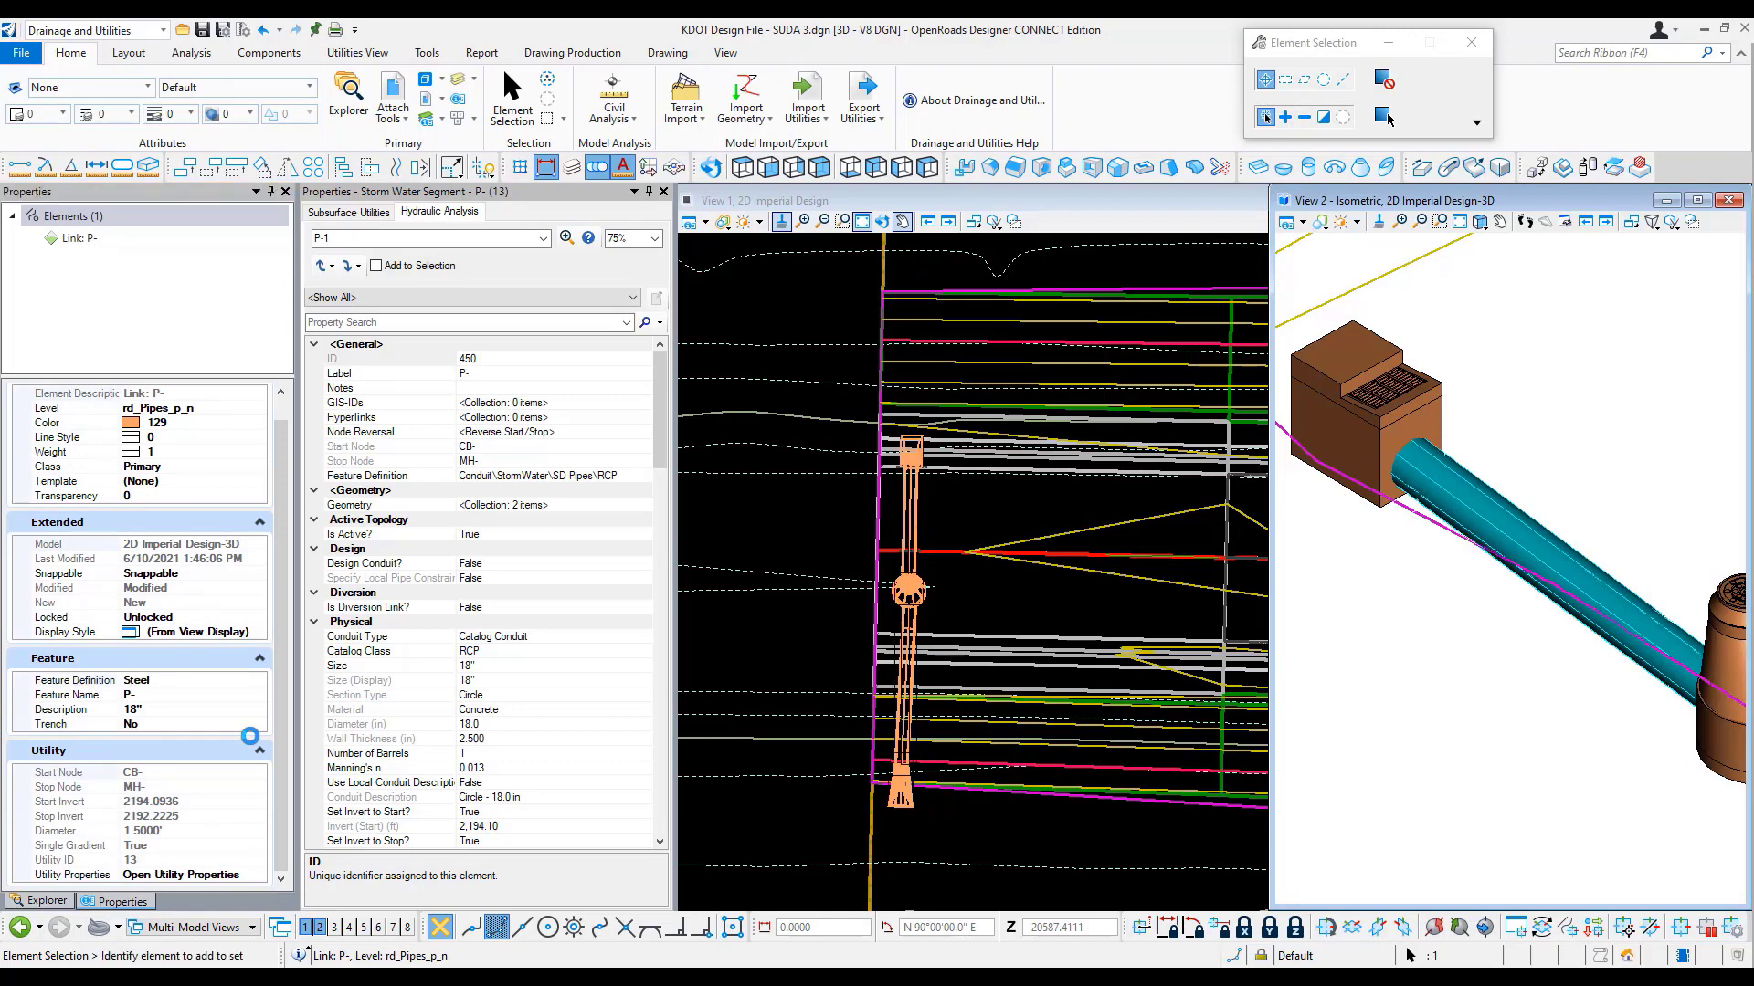
Set the selected pipe's description to the 12" size
left_click(253, 711)
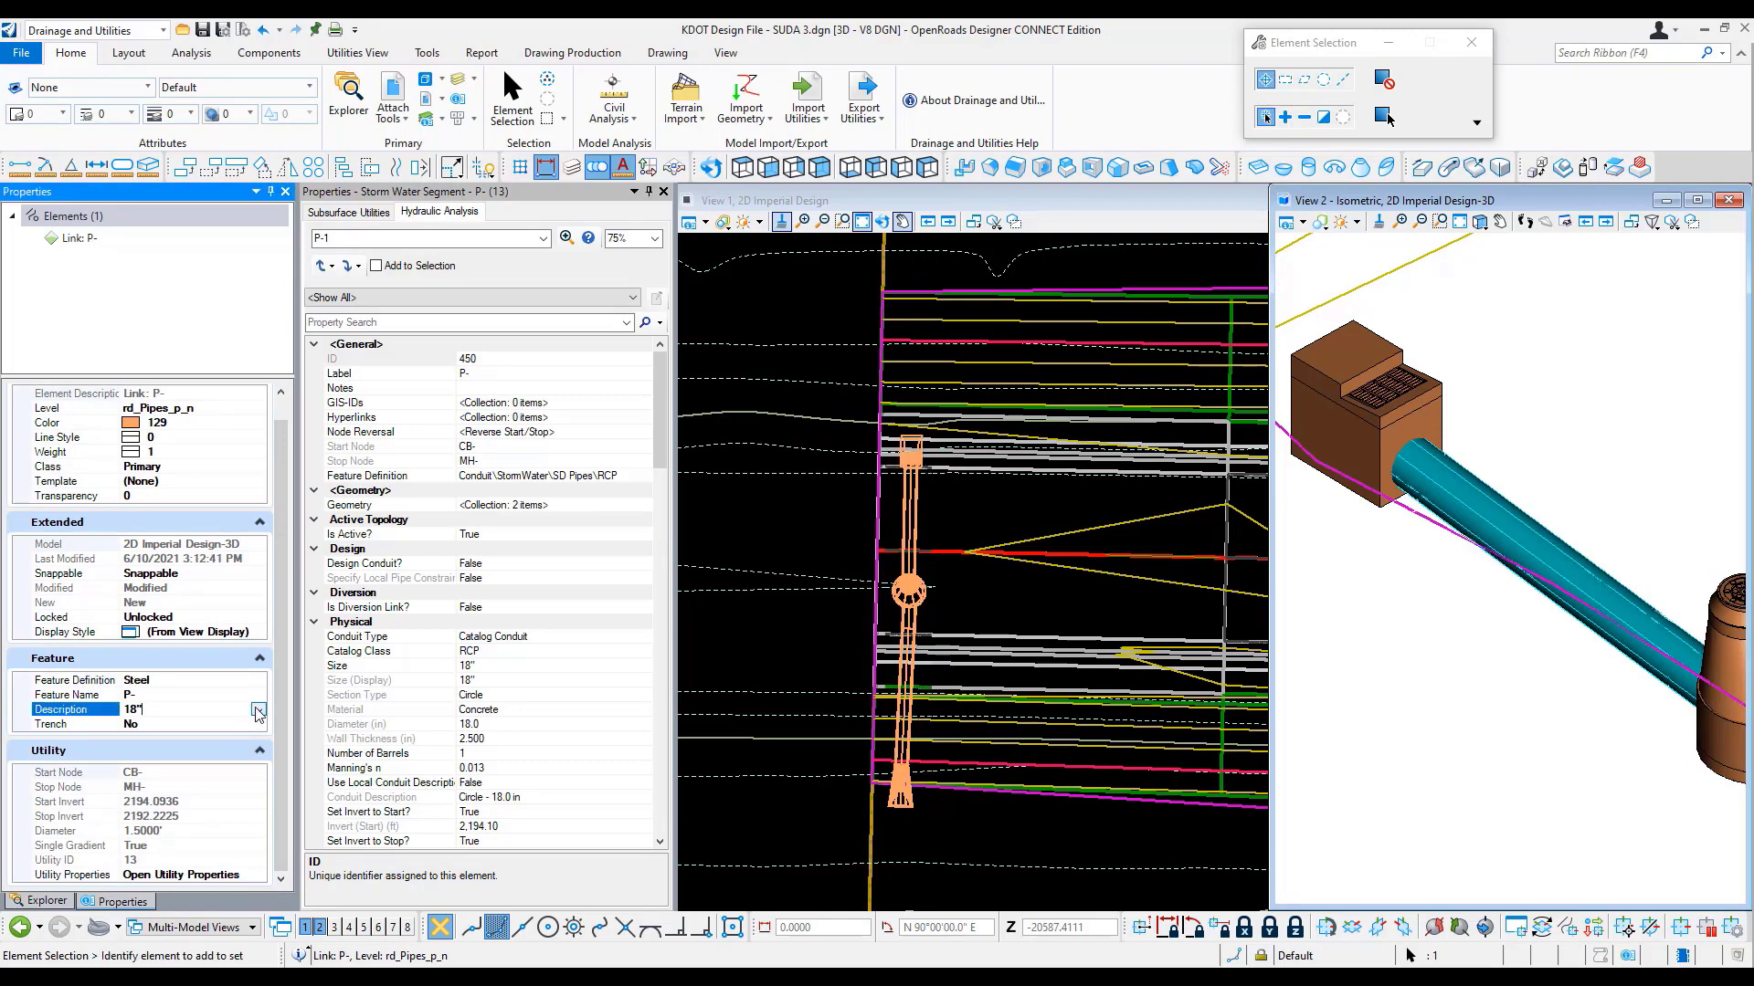
left_click(258, 711)
left_click(137, 746)
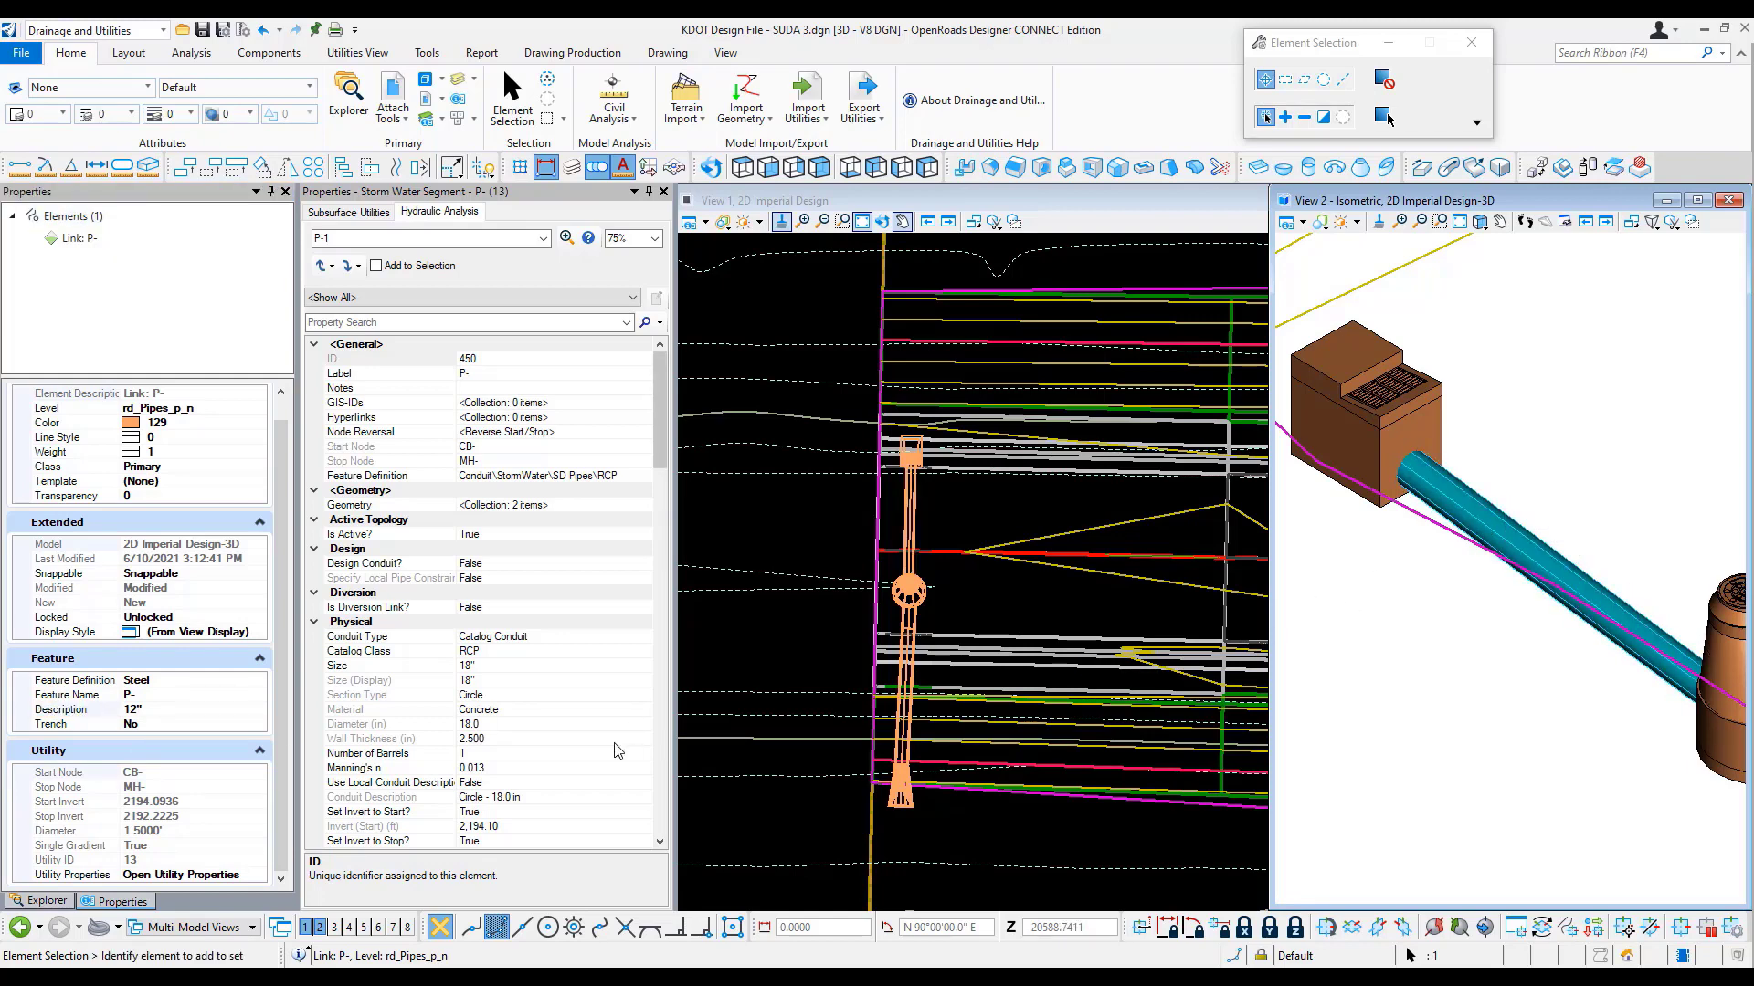
Reselect the pipe between the catch basin and the manhole and set its hydraulic catalog class to Steel
left_click(836, 615)
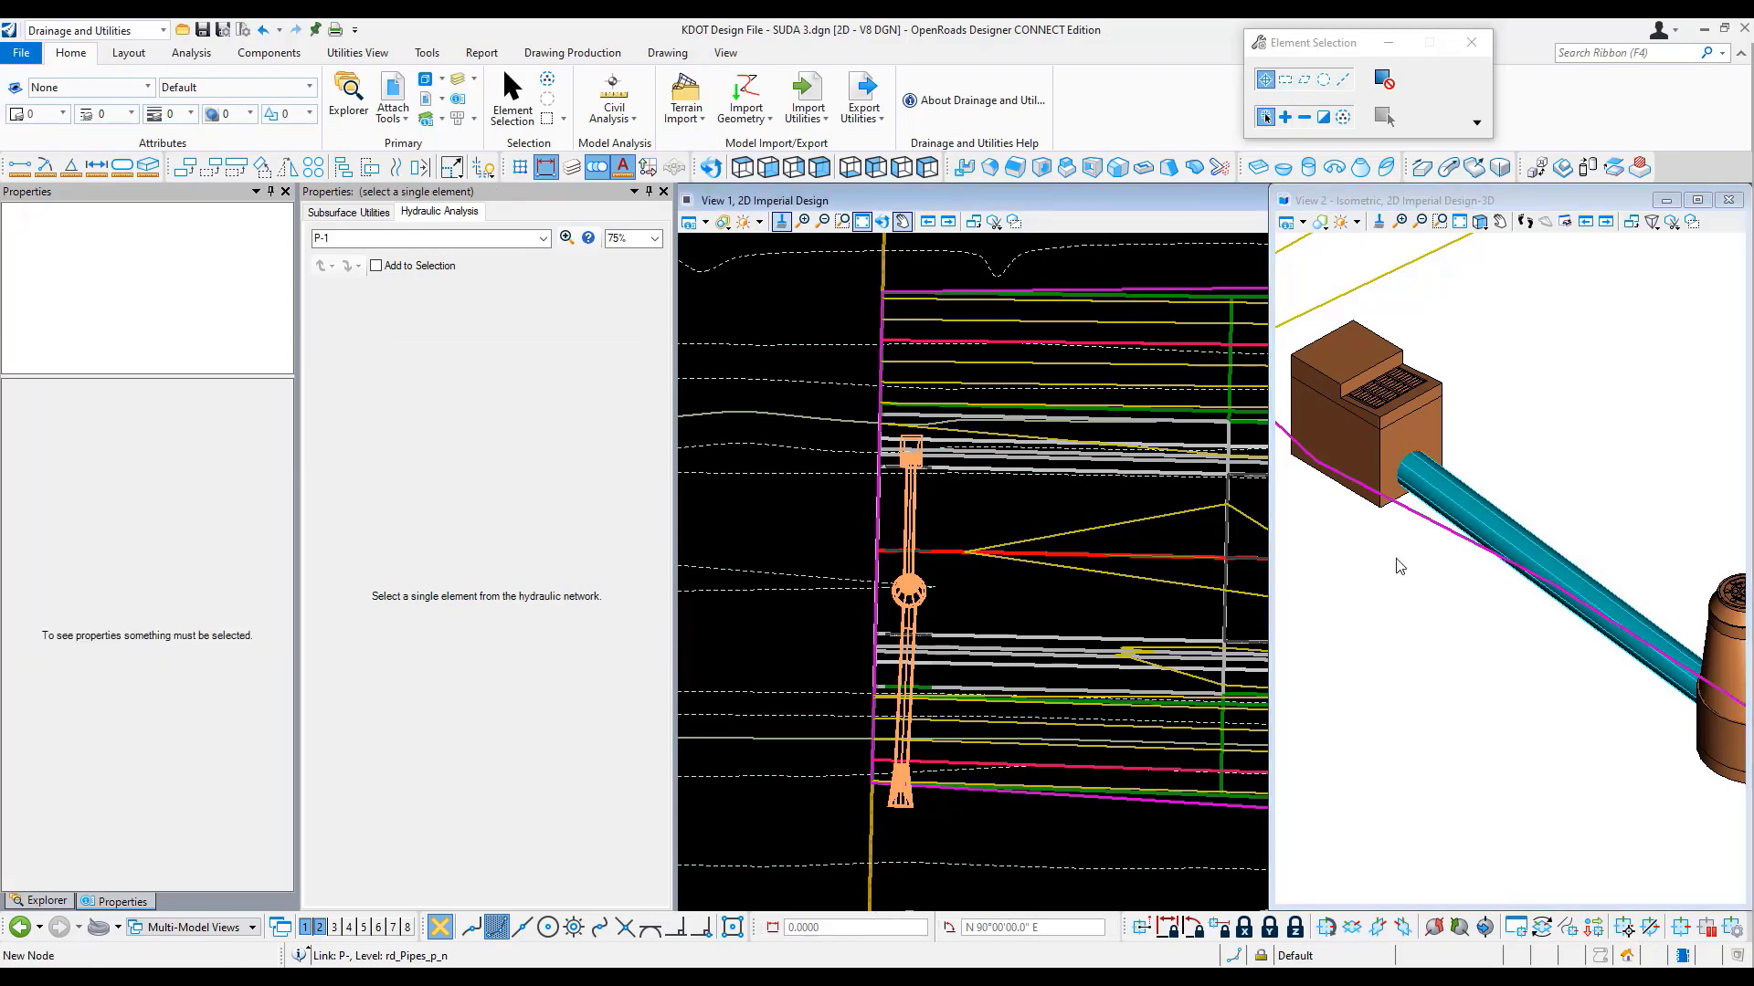
left_click(1480, 514)
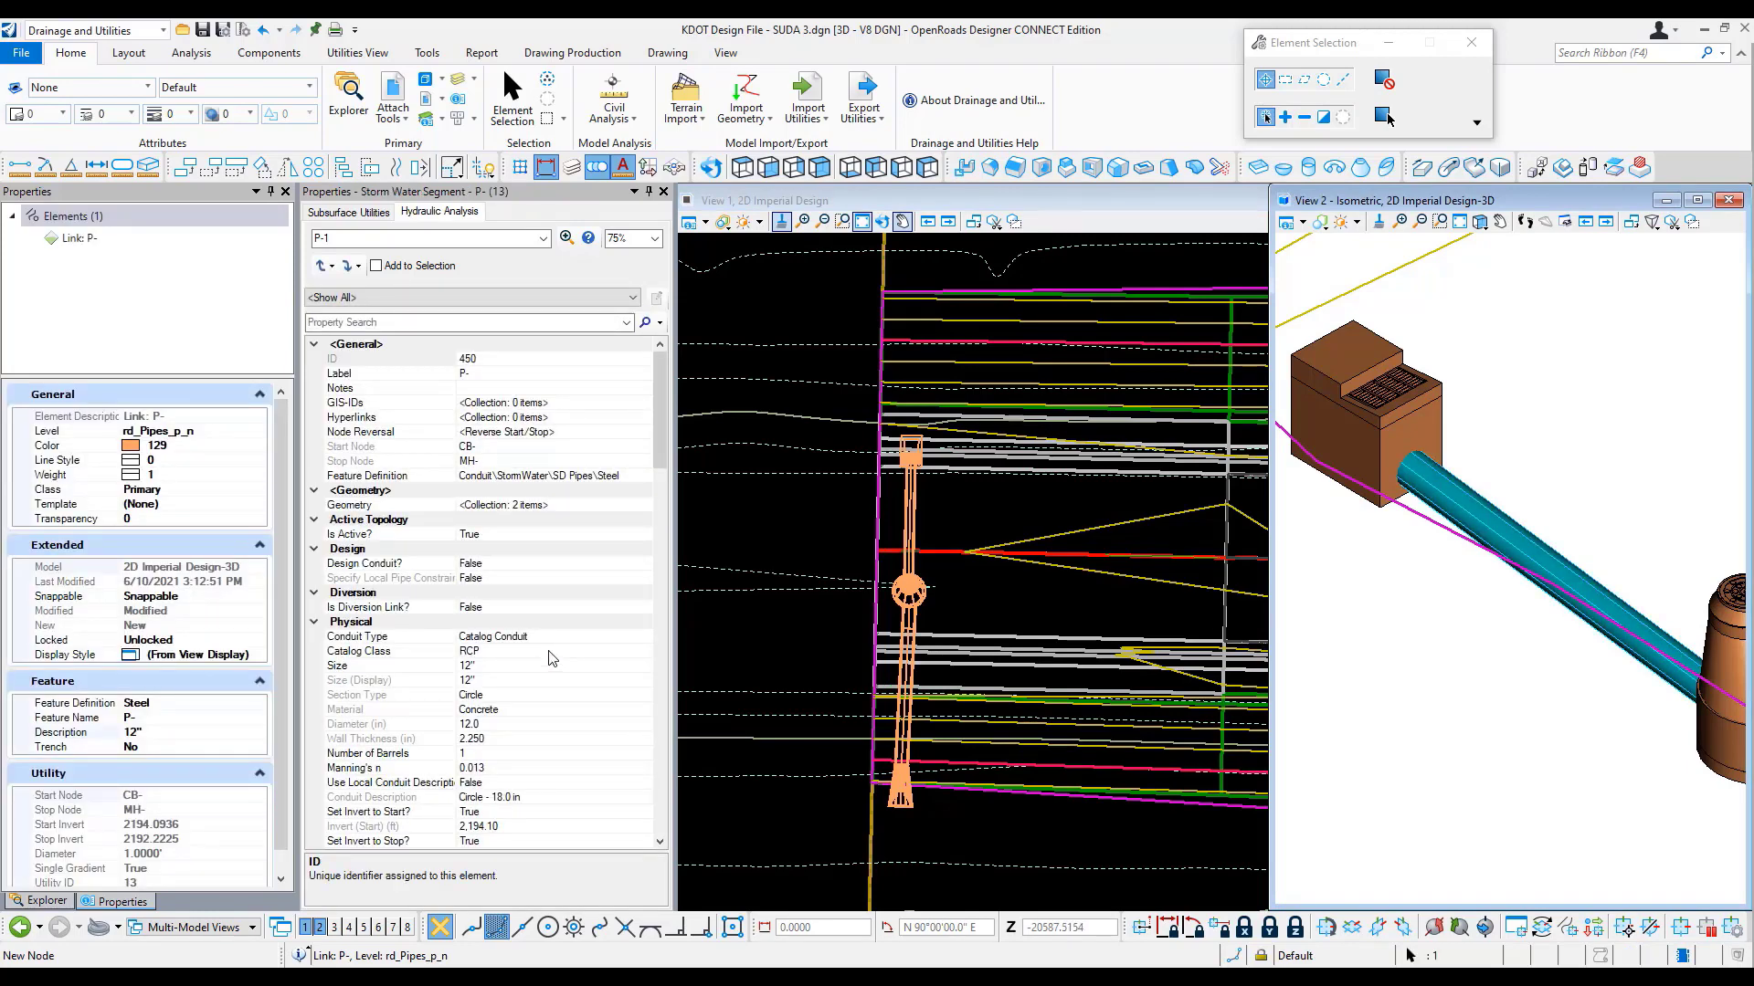
left_click(636, 652)
left_click(643, 652)
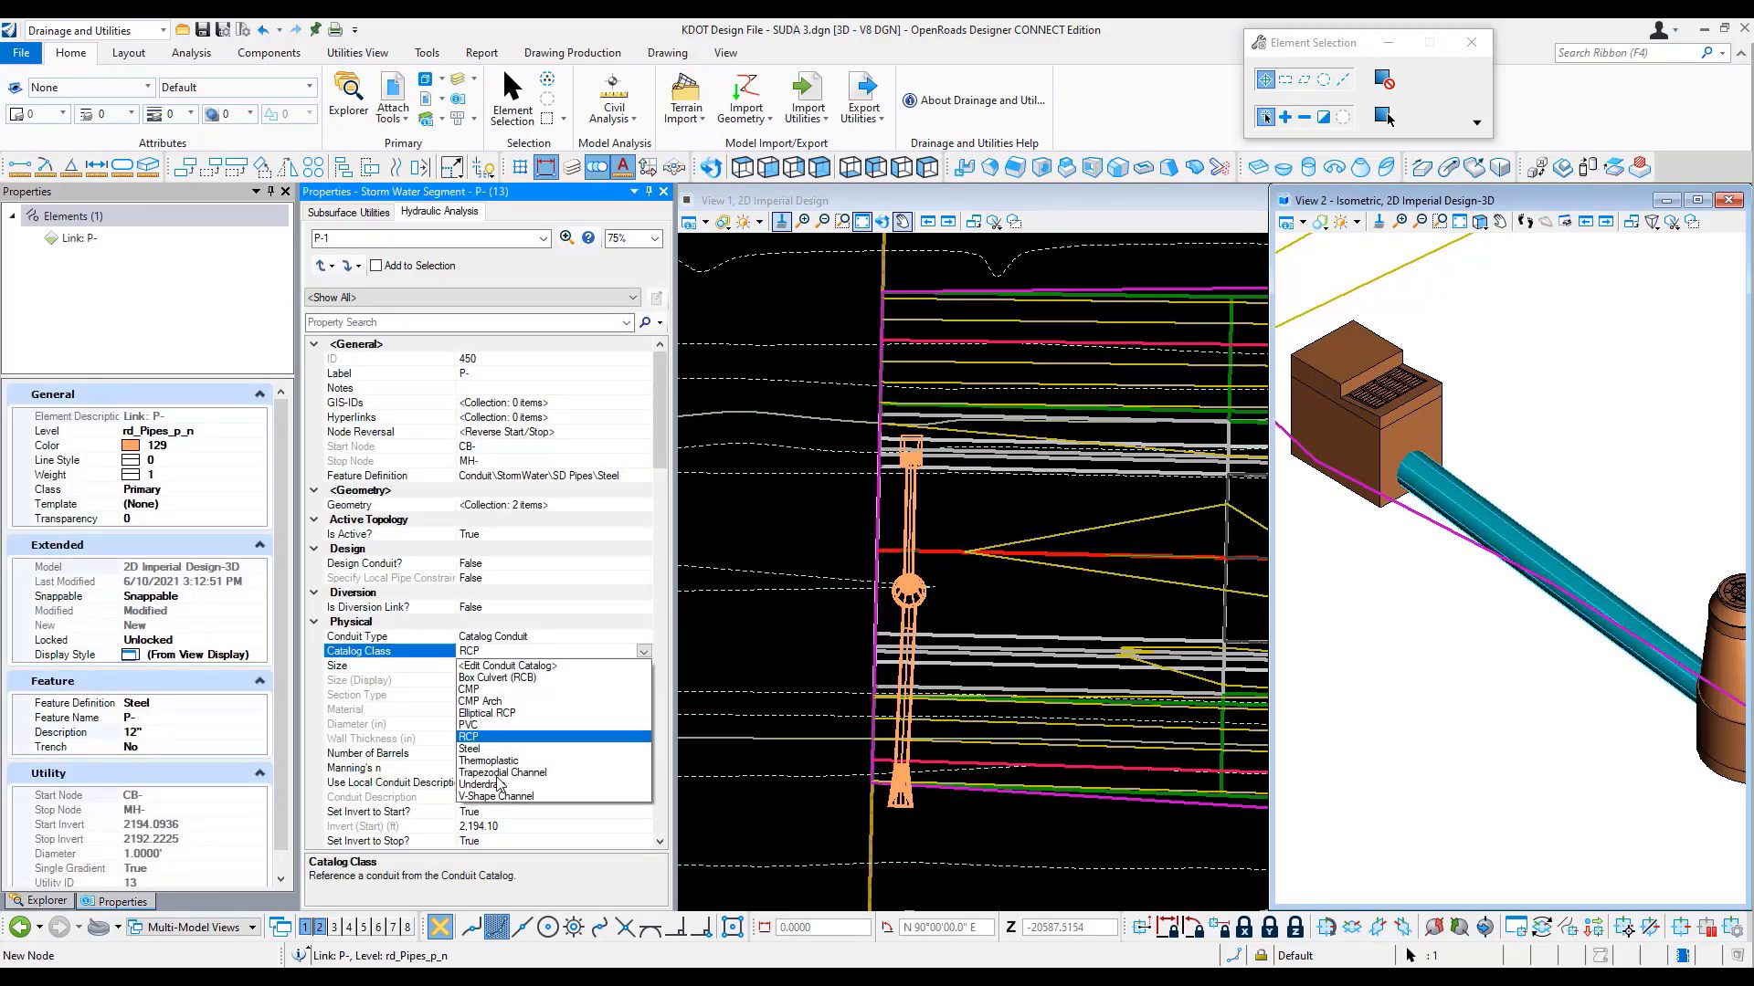
left_click(485, 754)
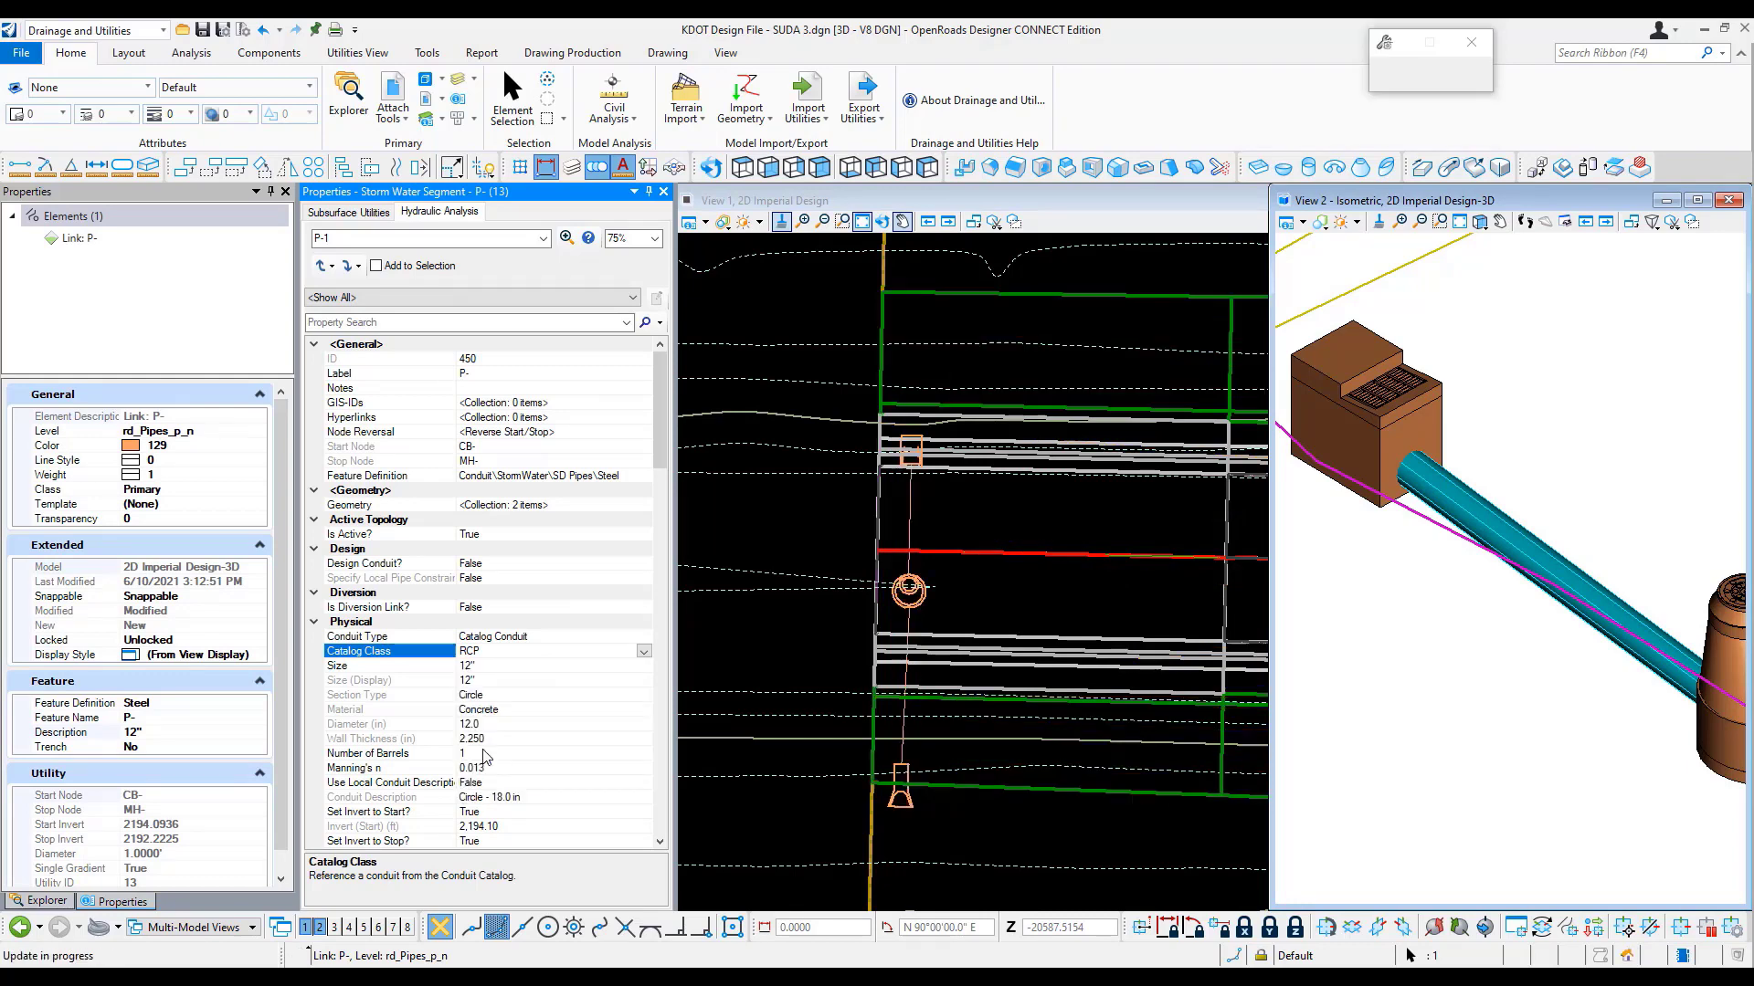
left_click(534, 667)
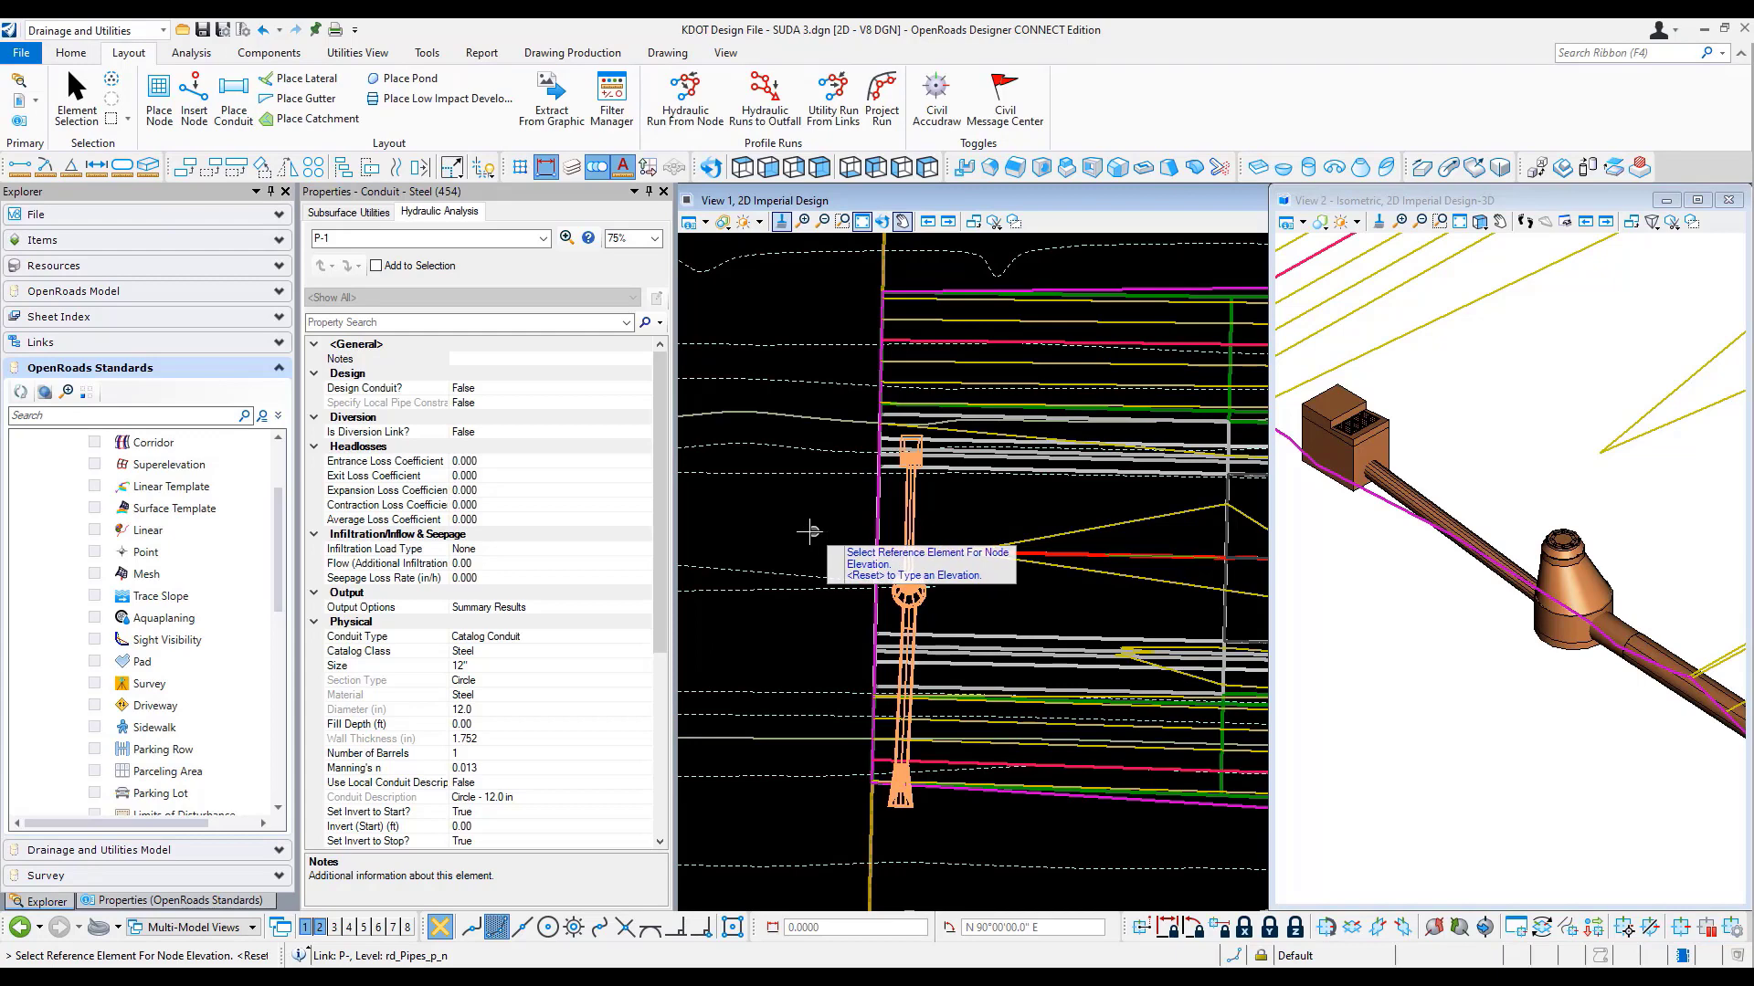
Start placing a conduit between nodes with the Steel feature definition and the 12" description
left_click(250, 106)
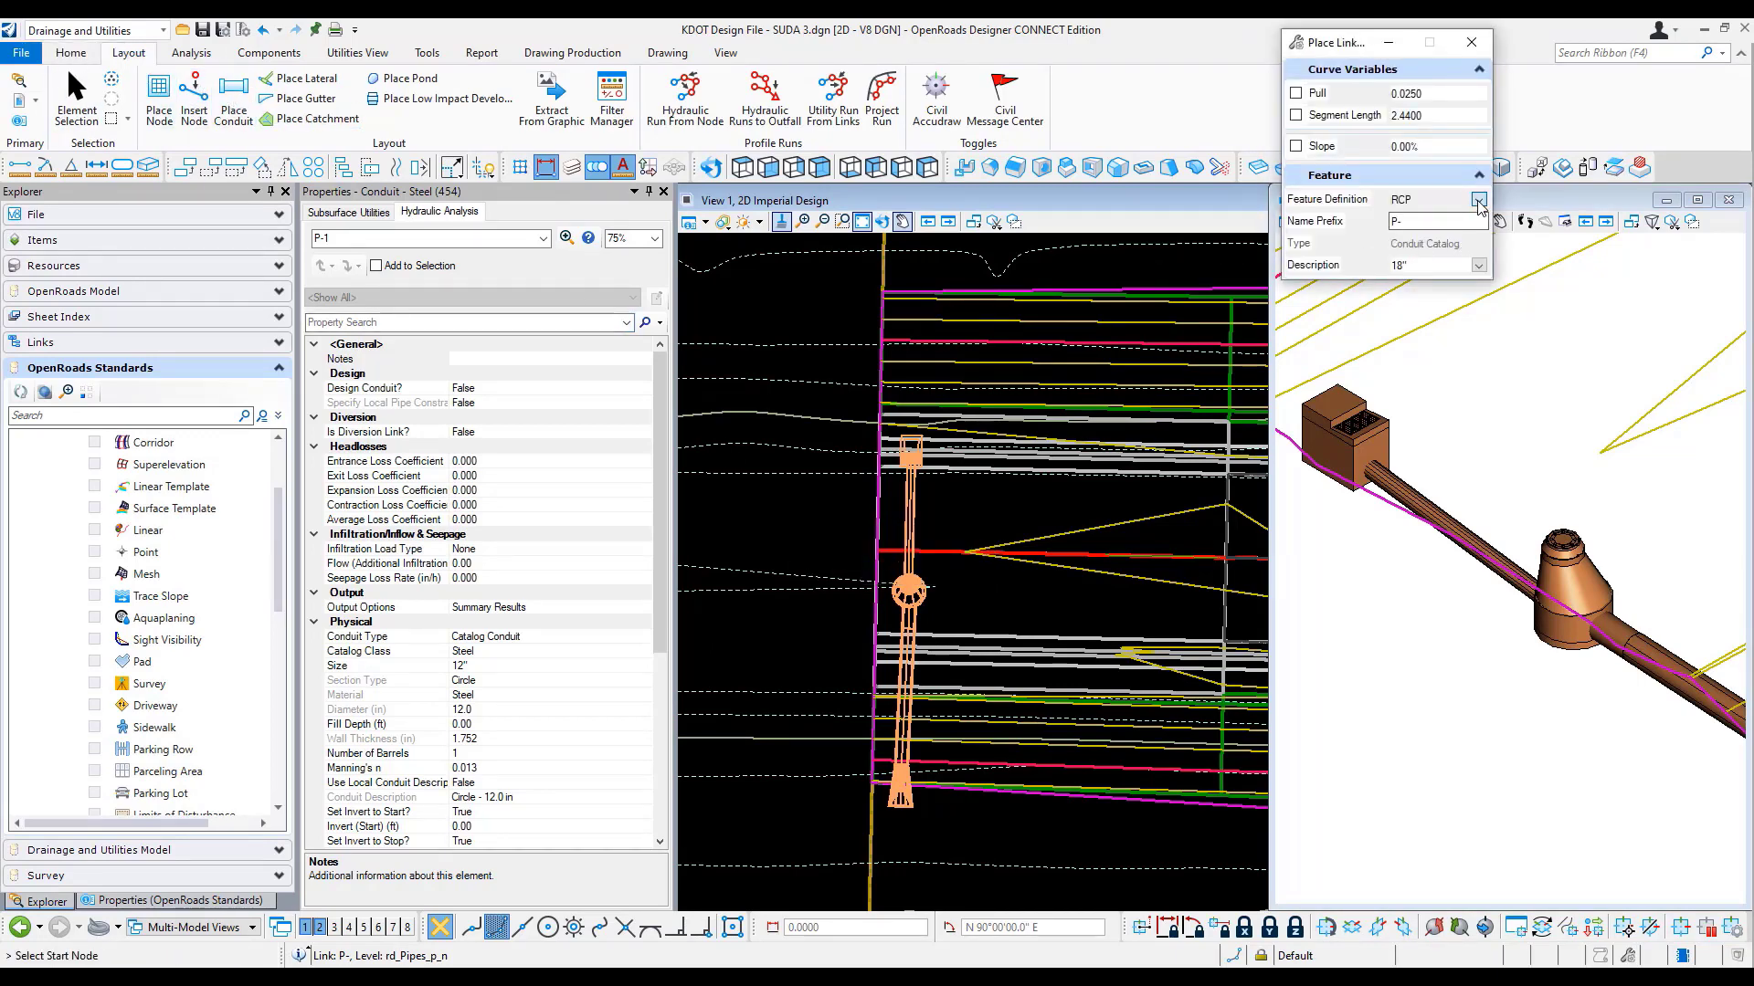
left_click(1479, 200)
left_click(1491, 363)
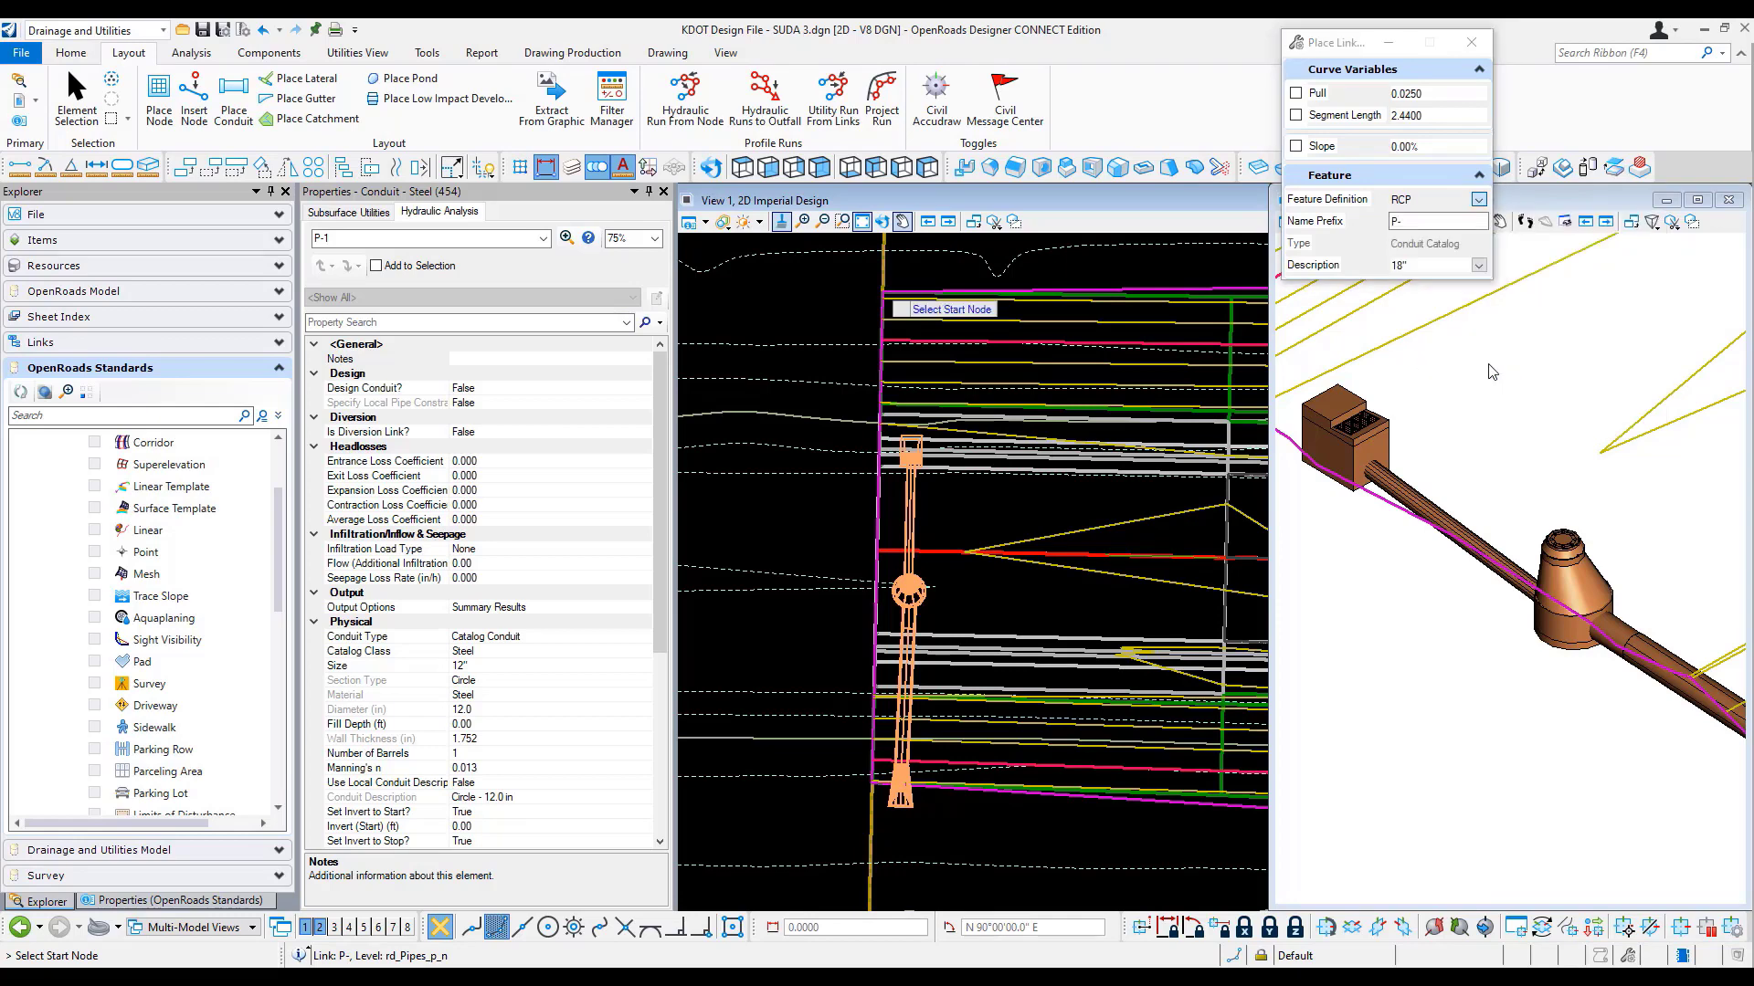
left_click(1477, 266)
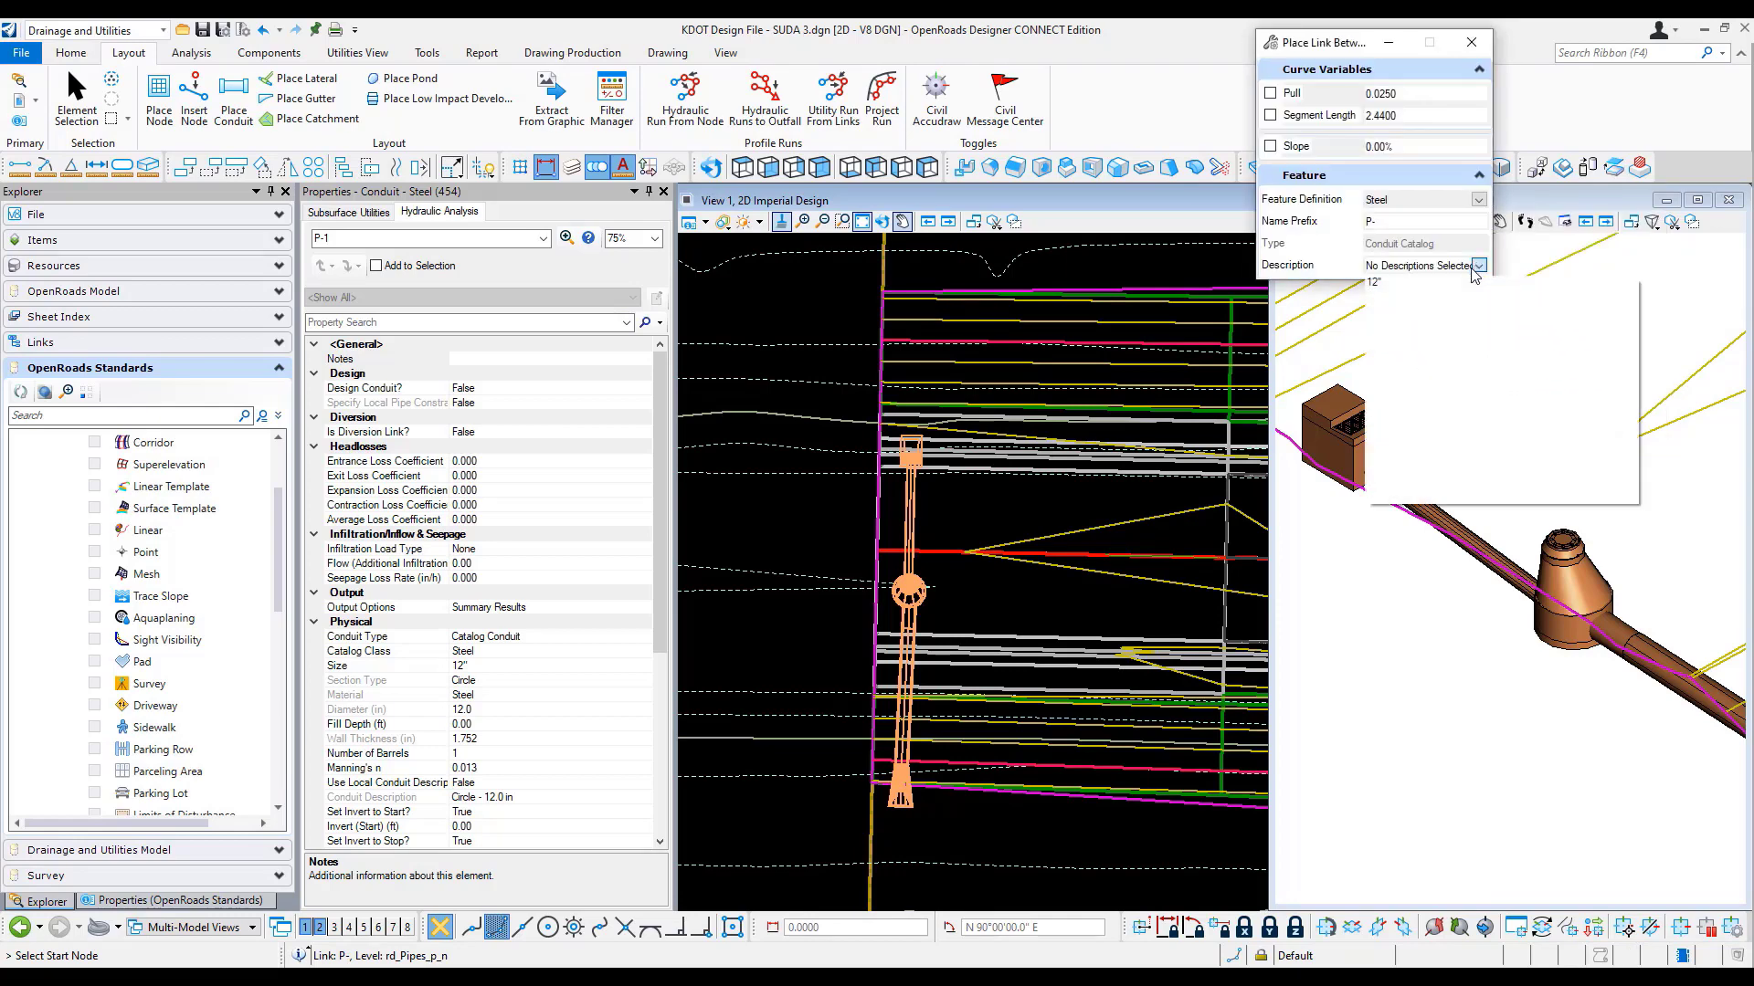
left_click(1375, 286)
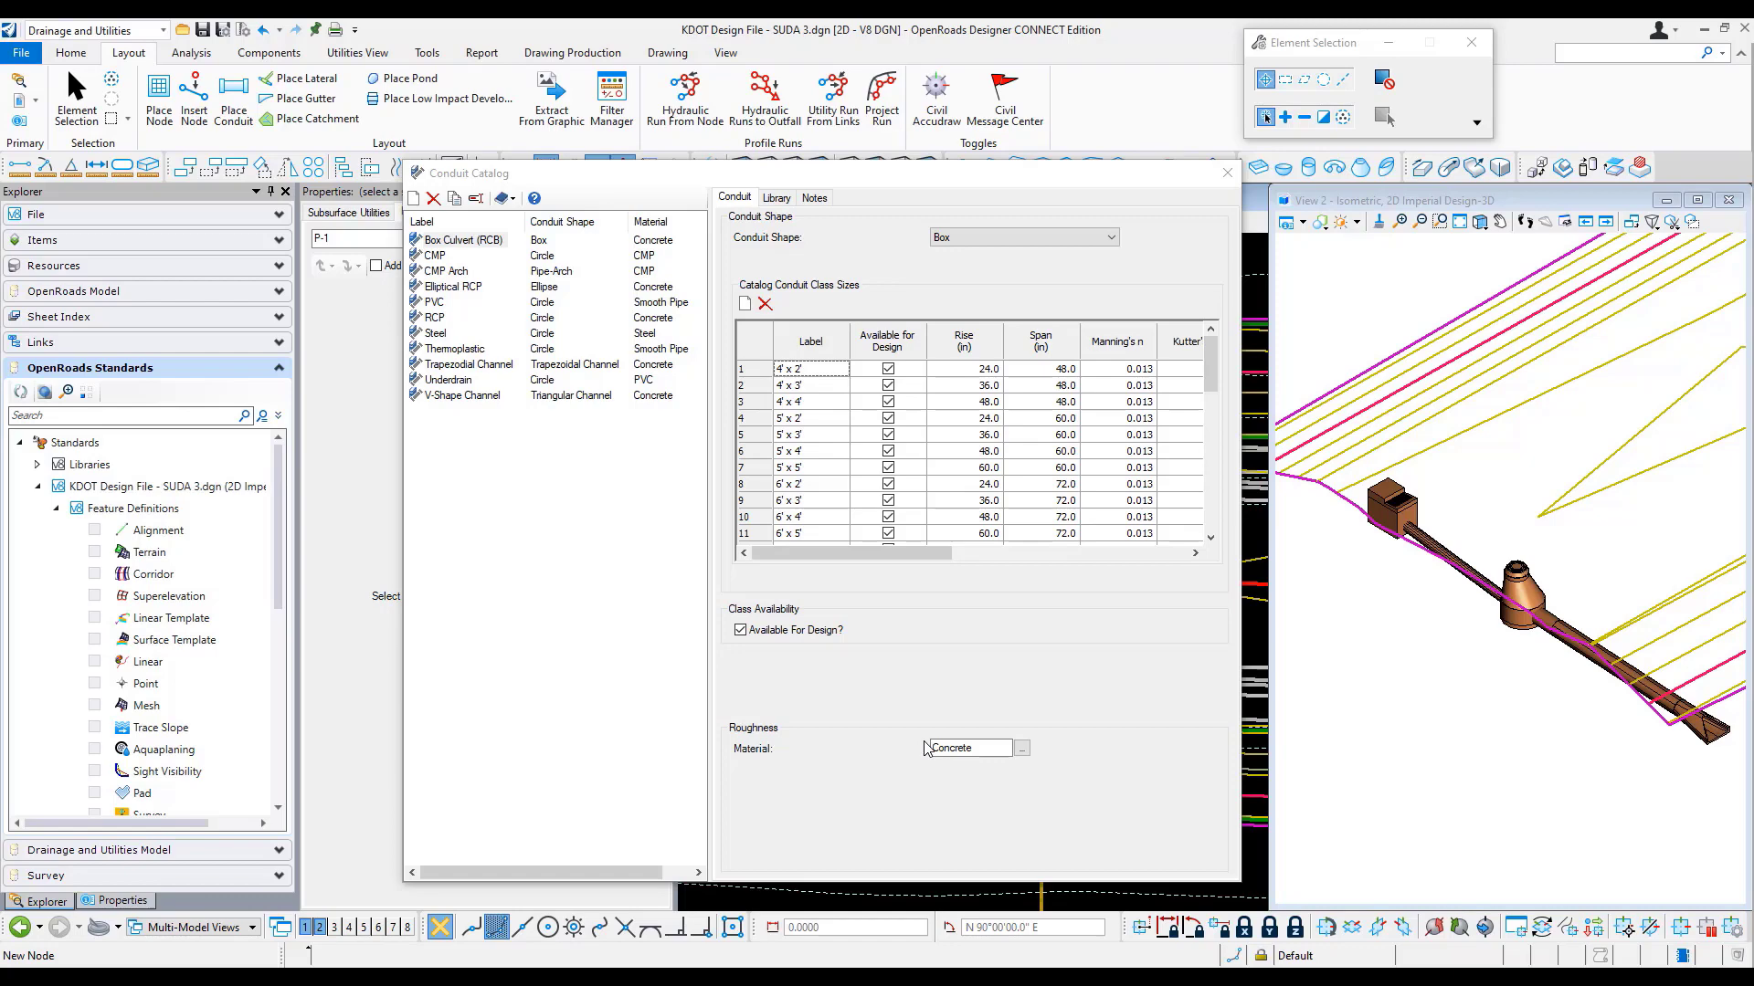
Review the conduit shapes available for the Box Culvert (RCB) class in the conduit catalog
left_click(1076, 239)
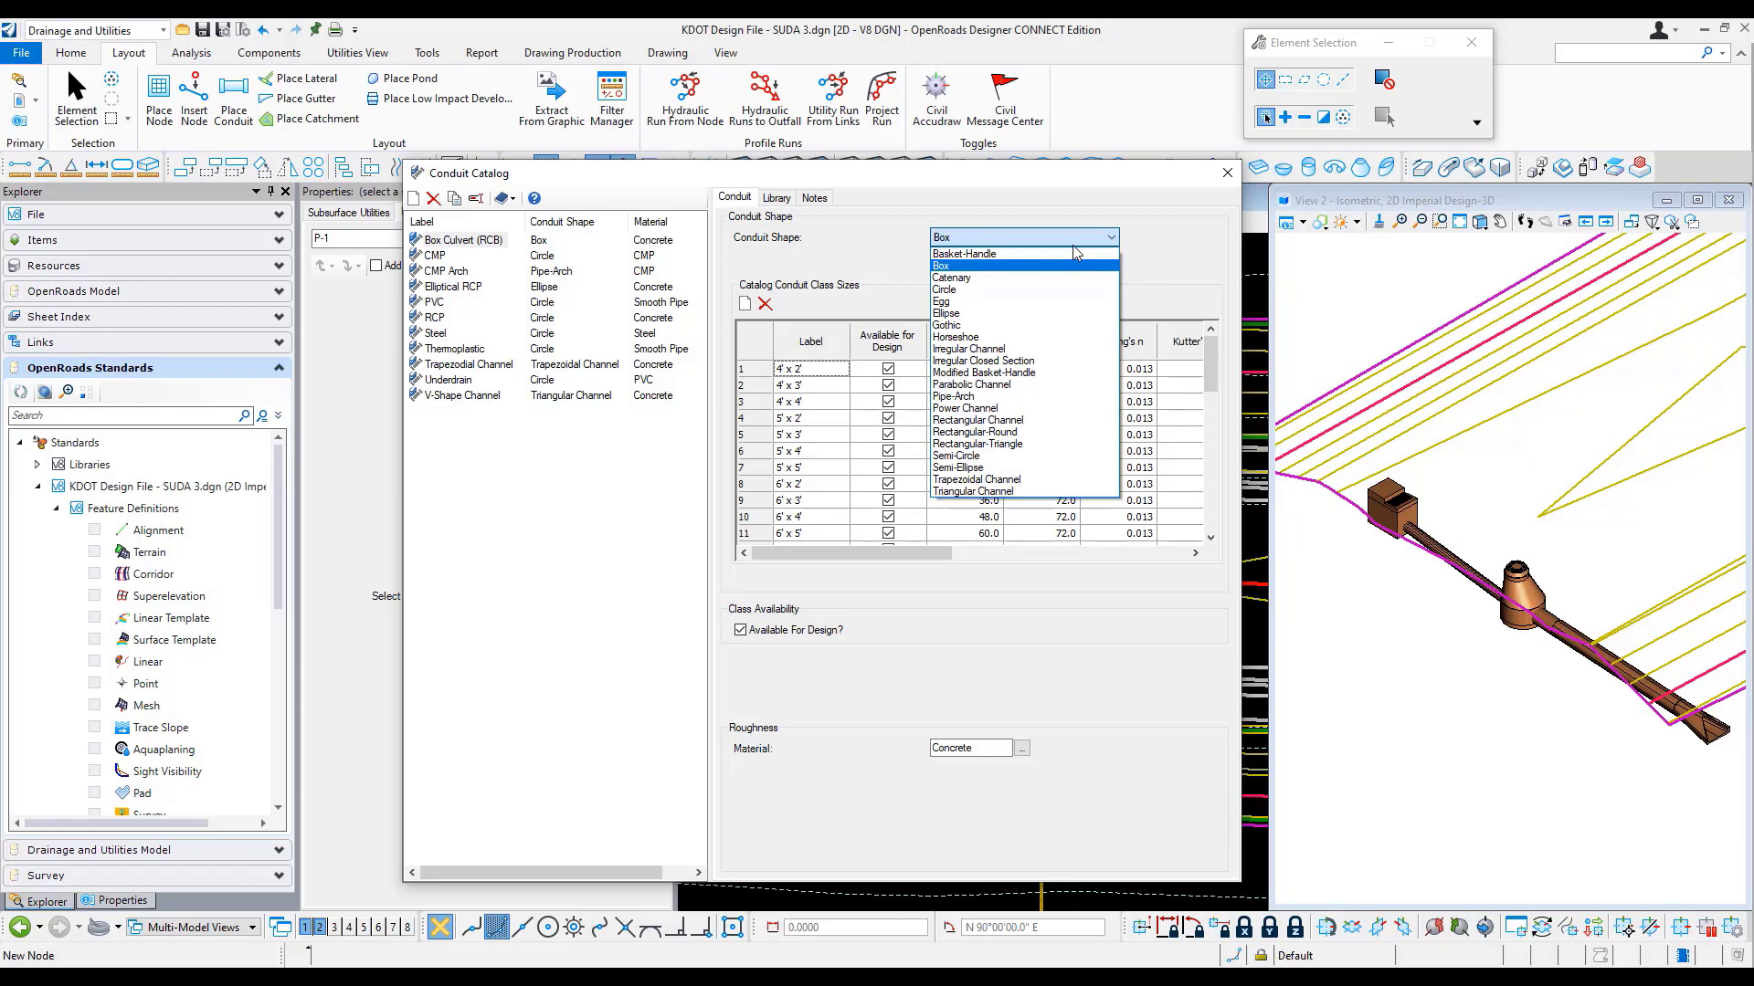
left_click(1222, 256)
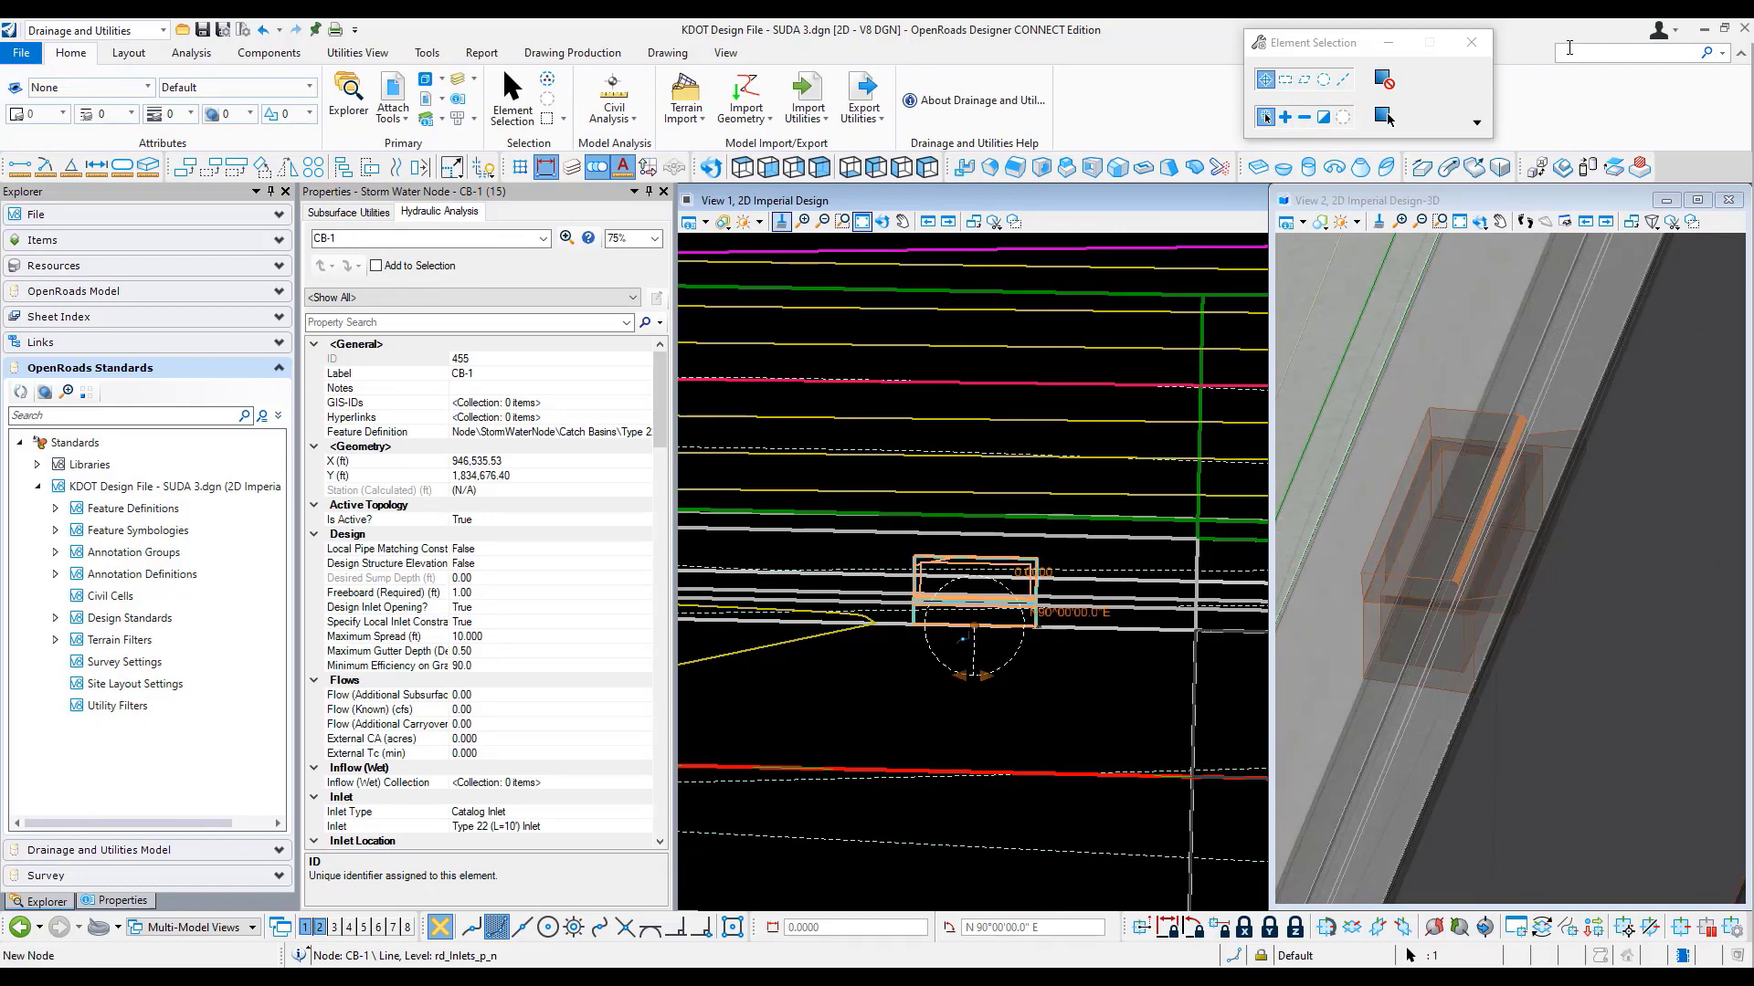
Open the Inlet Catalog and duplicate the Type 22 (L=10') Inlet entry
left_click(1570, 50)
type("inlet")
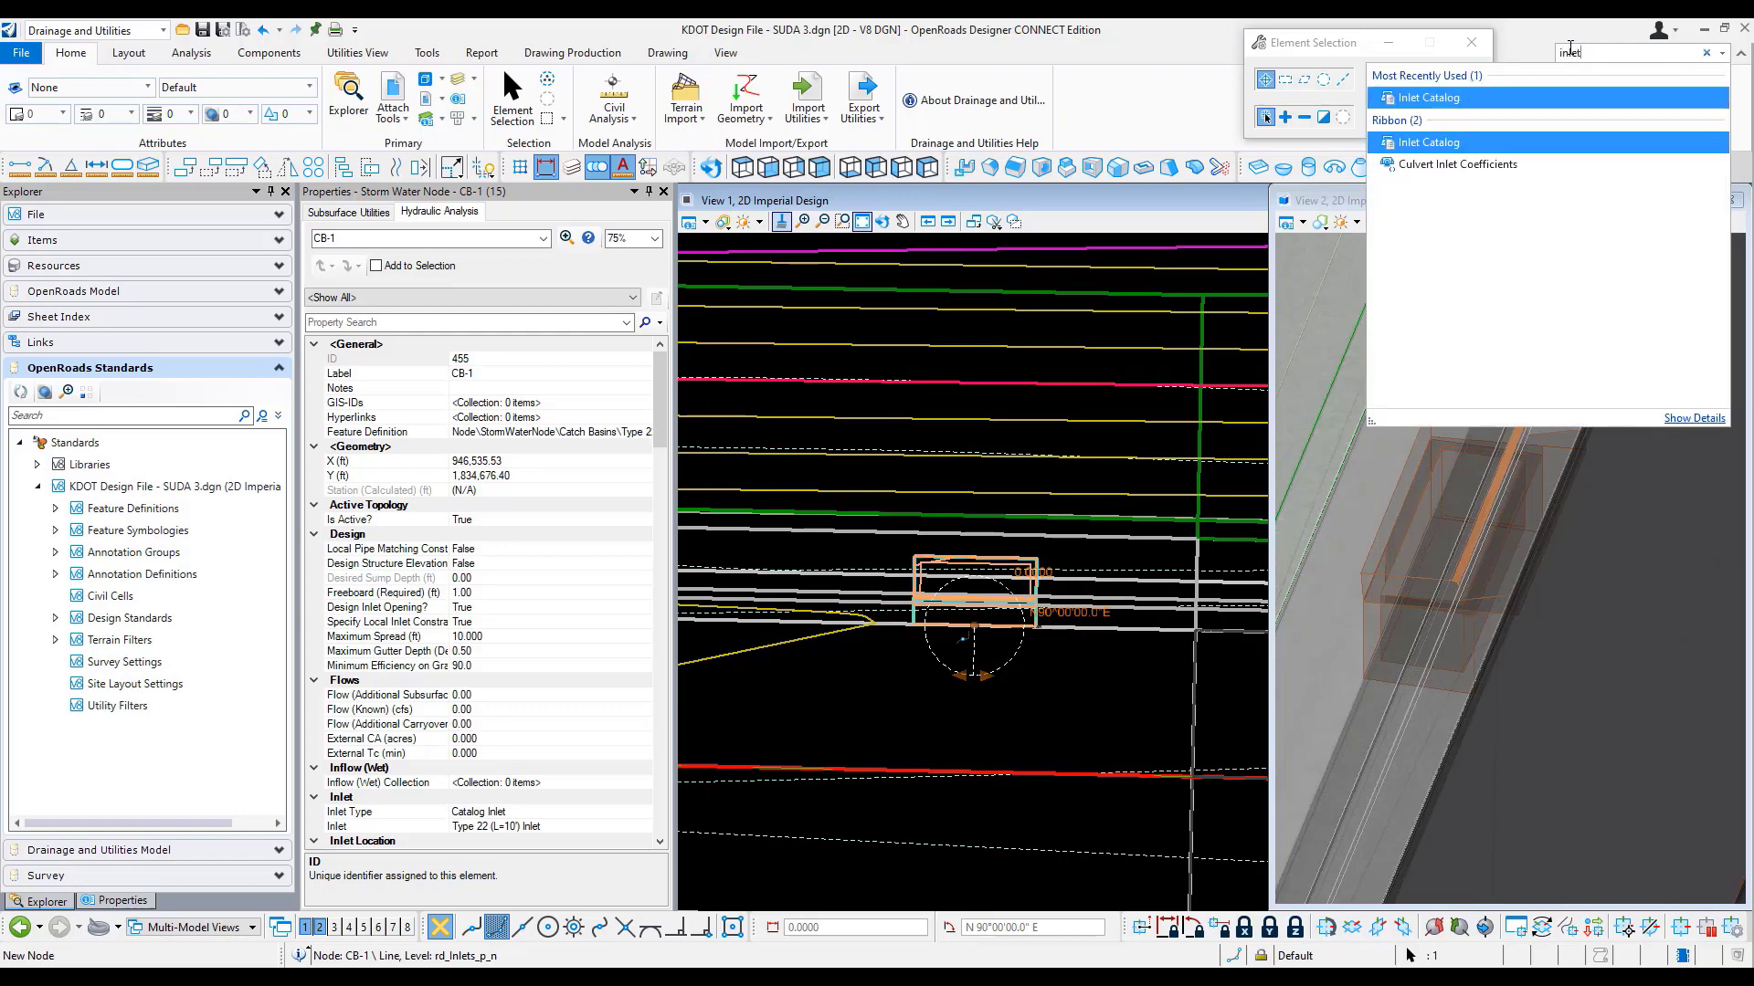
left_click(1447, 97)
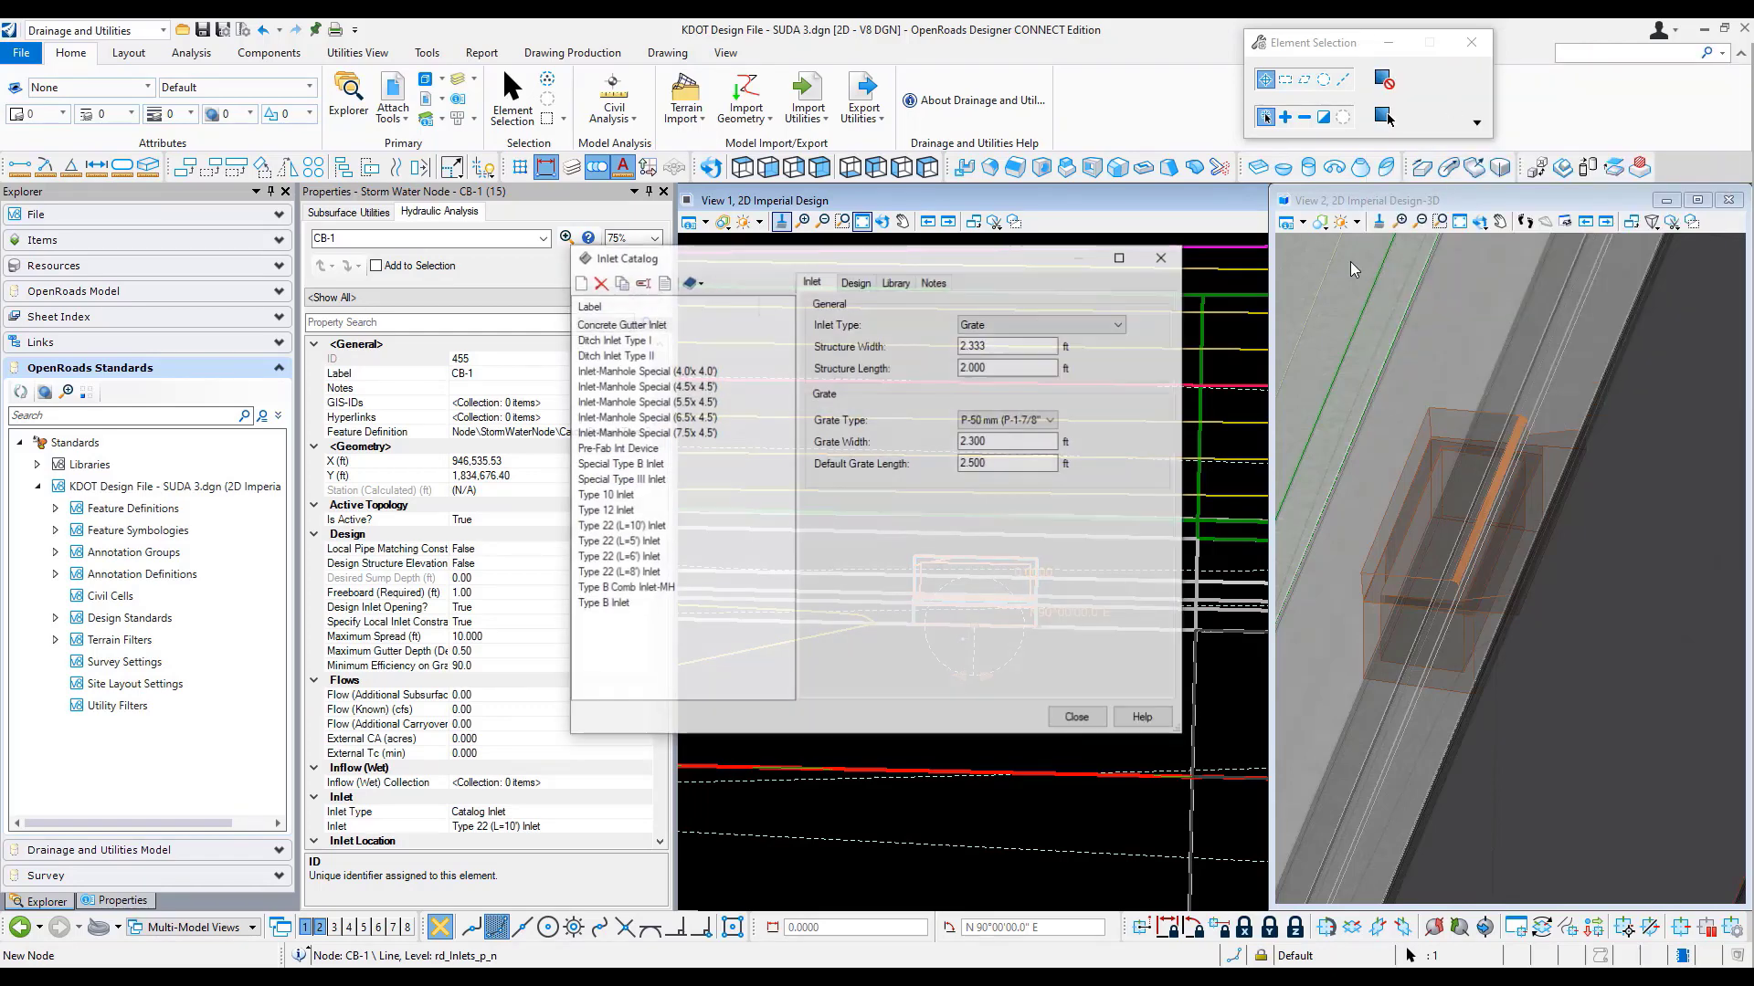
left_click(646, 528)
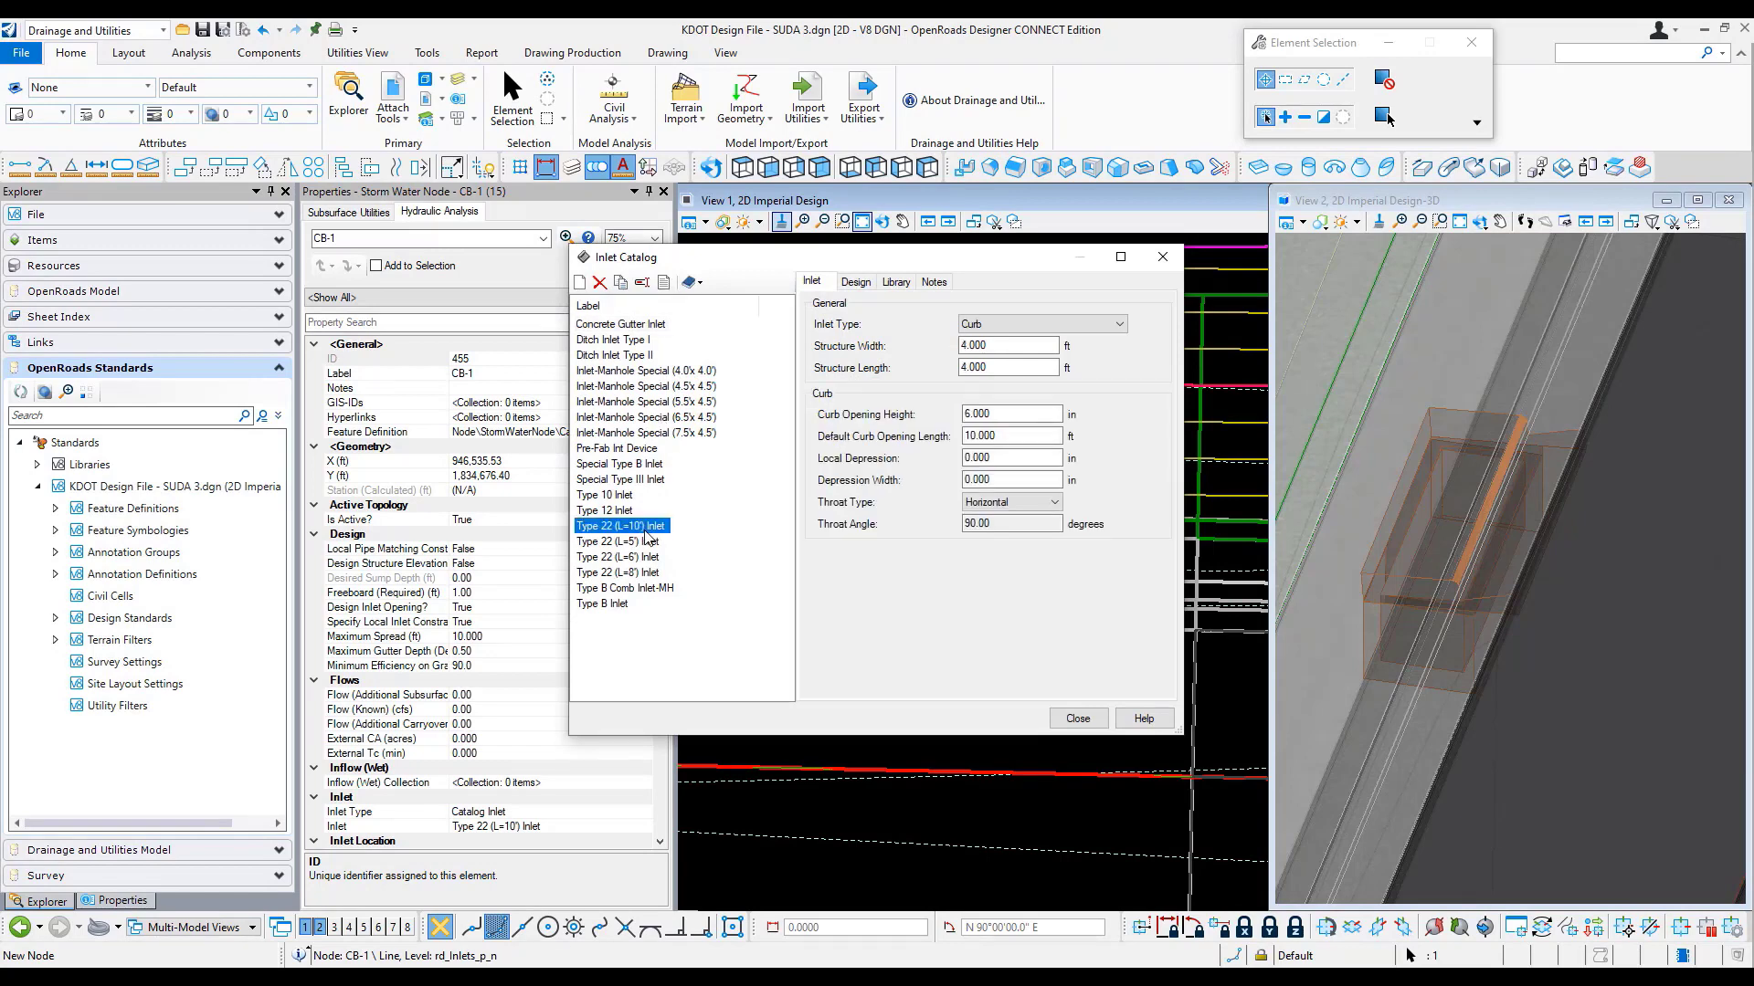
right_click(646, 530)
left_click(687, 574)
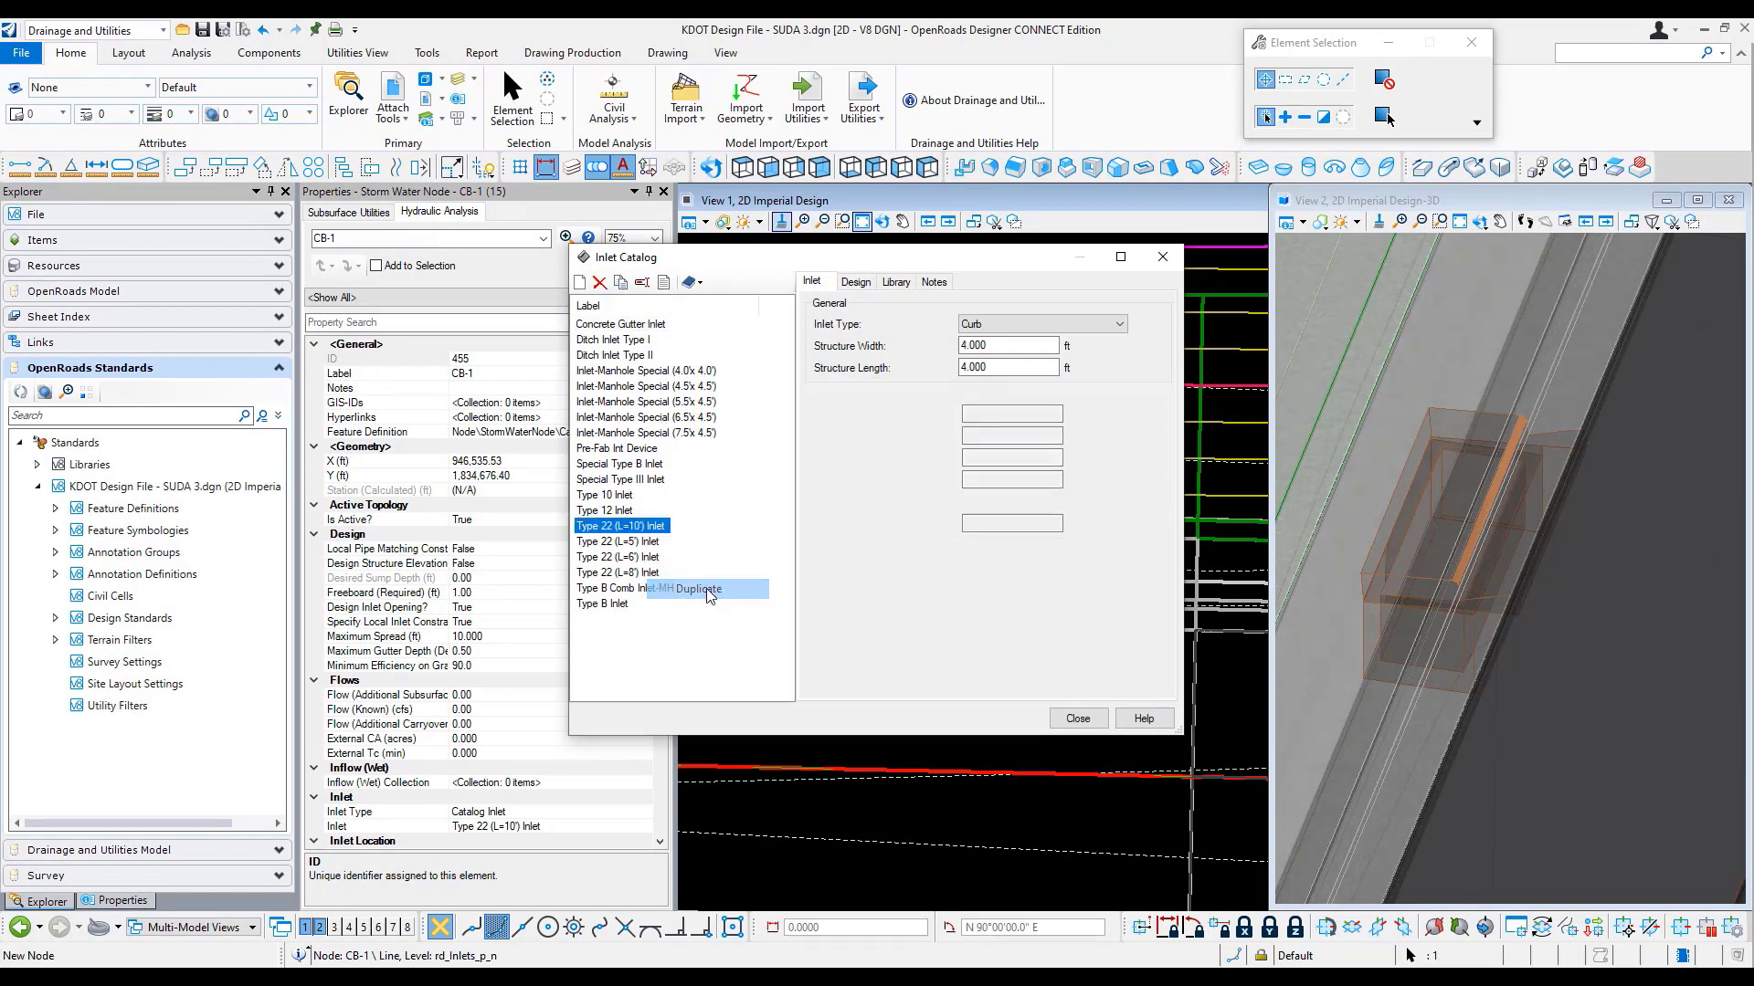
Rename the duplicated inlet catalog entry as Type 22 (L=30') Inlet
left_click(690, 621)
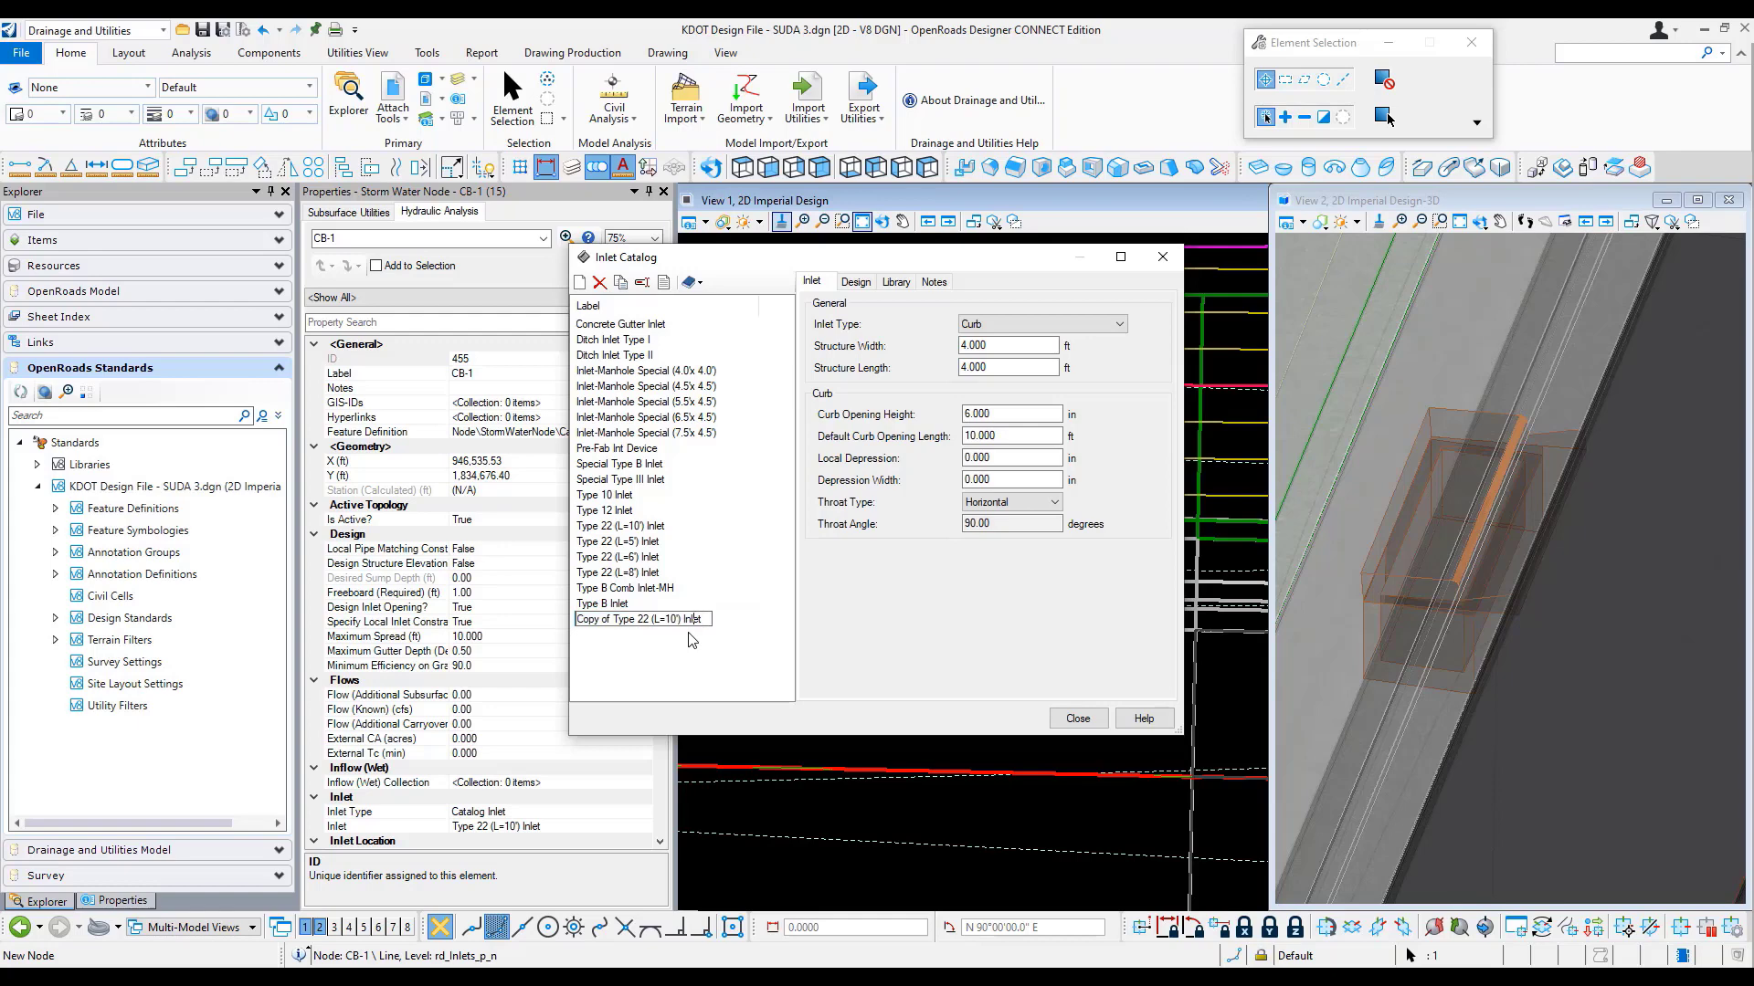
key("BackSpace")
type("3")
key("BackSpace")
key("BackSpace")
key("BackSpace")
key("BackSpace")
key("BackSpace")
key("BackSpace")
key("BackSpace")
key("BackSpace")
key("Return")
Set the new inlet's default curb opening length to 30 ft and close the Inlet Catalog
double_click(1026, 436)
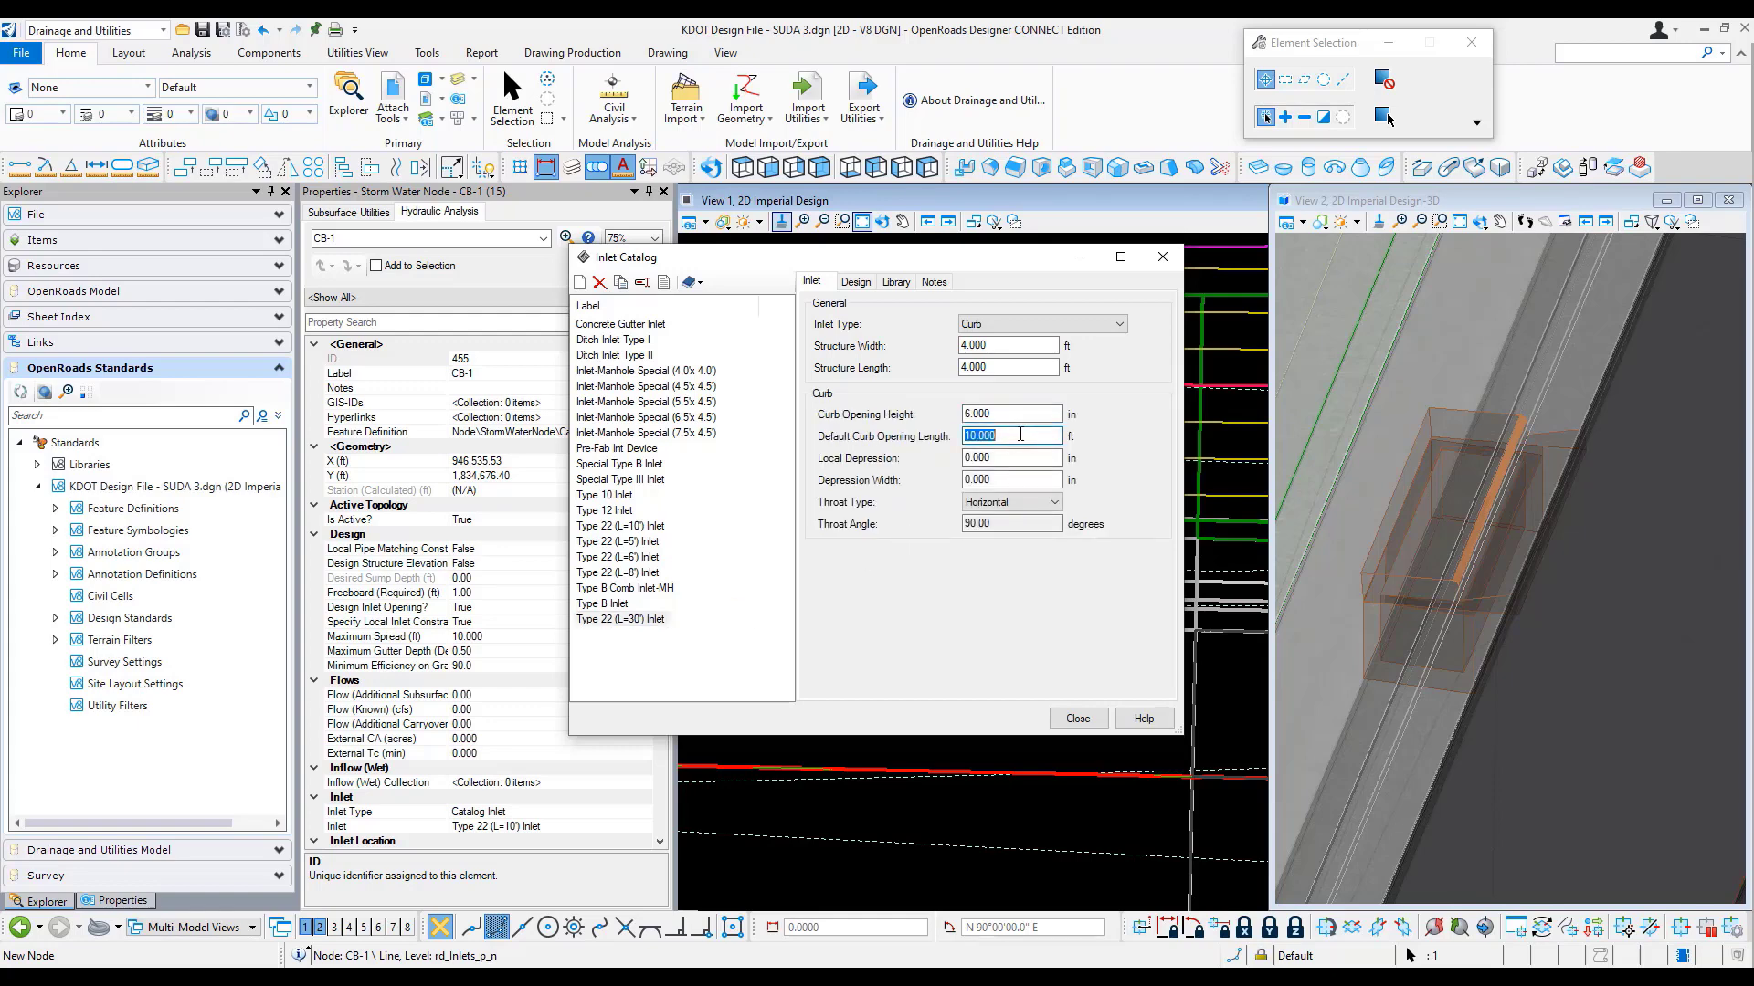
type("30")
double_click(991, 416)
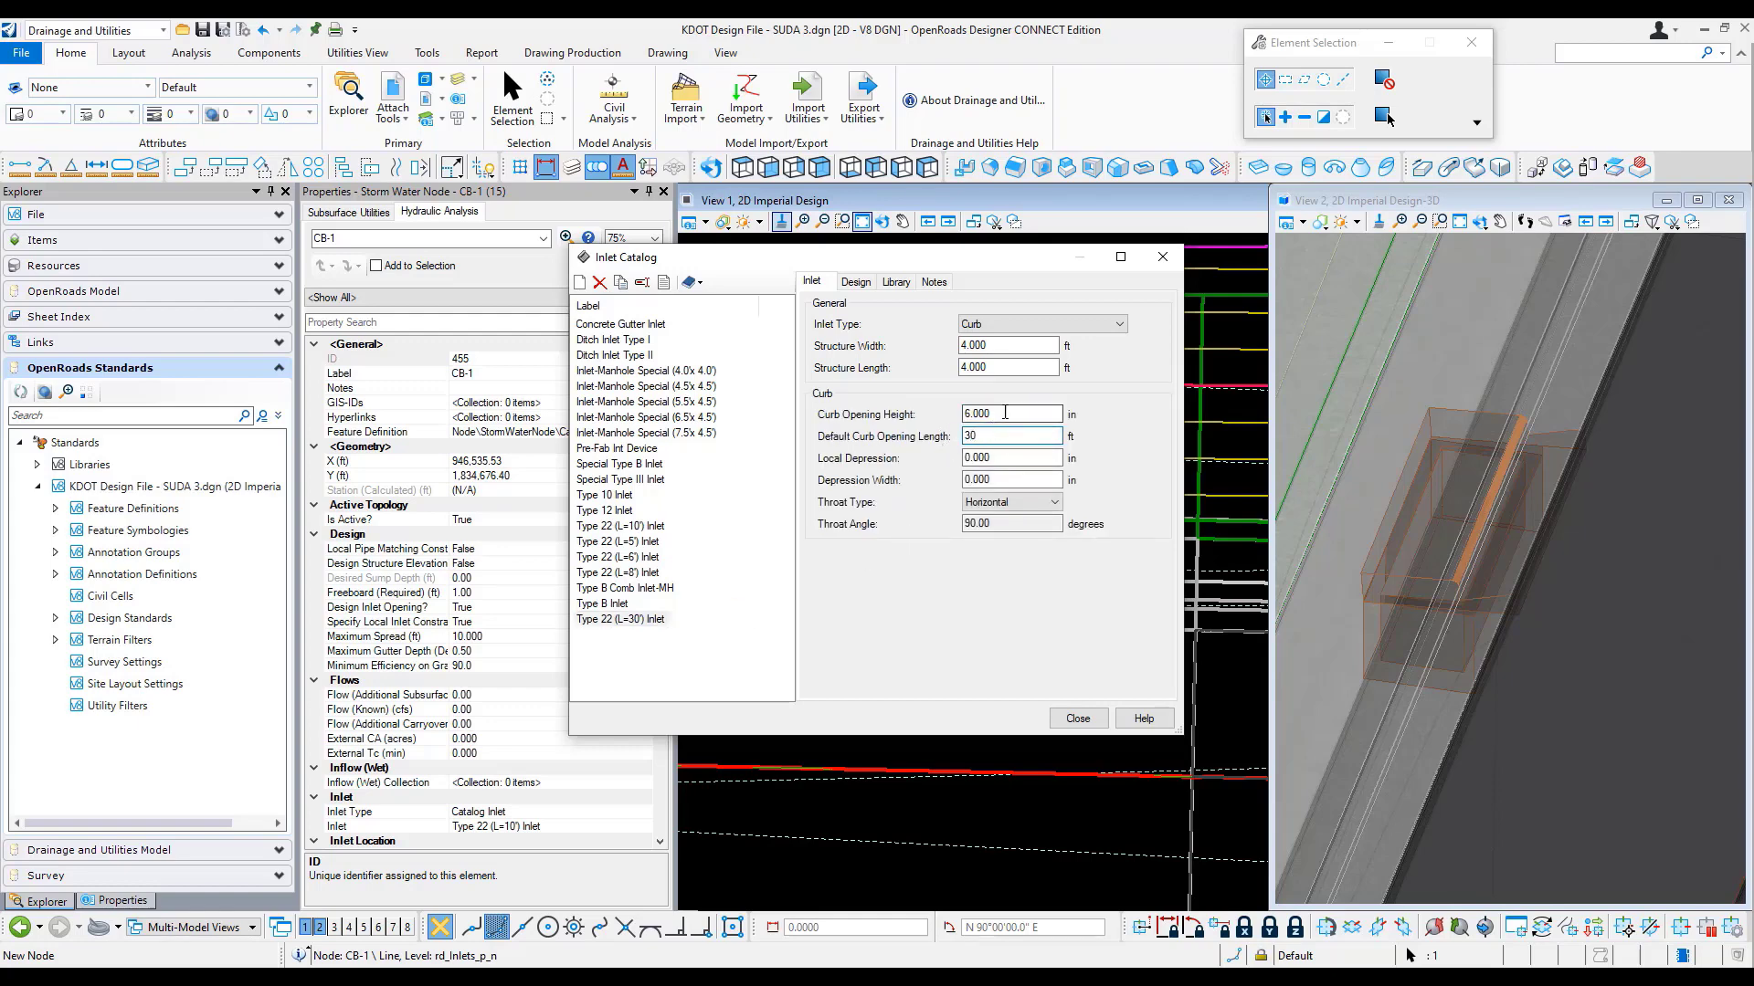
left_click(1078, 719)
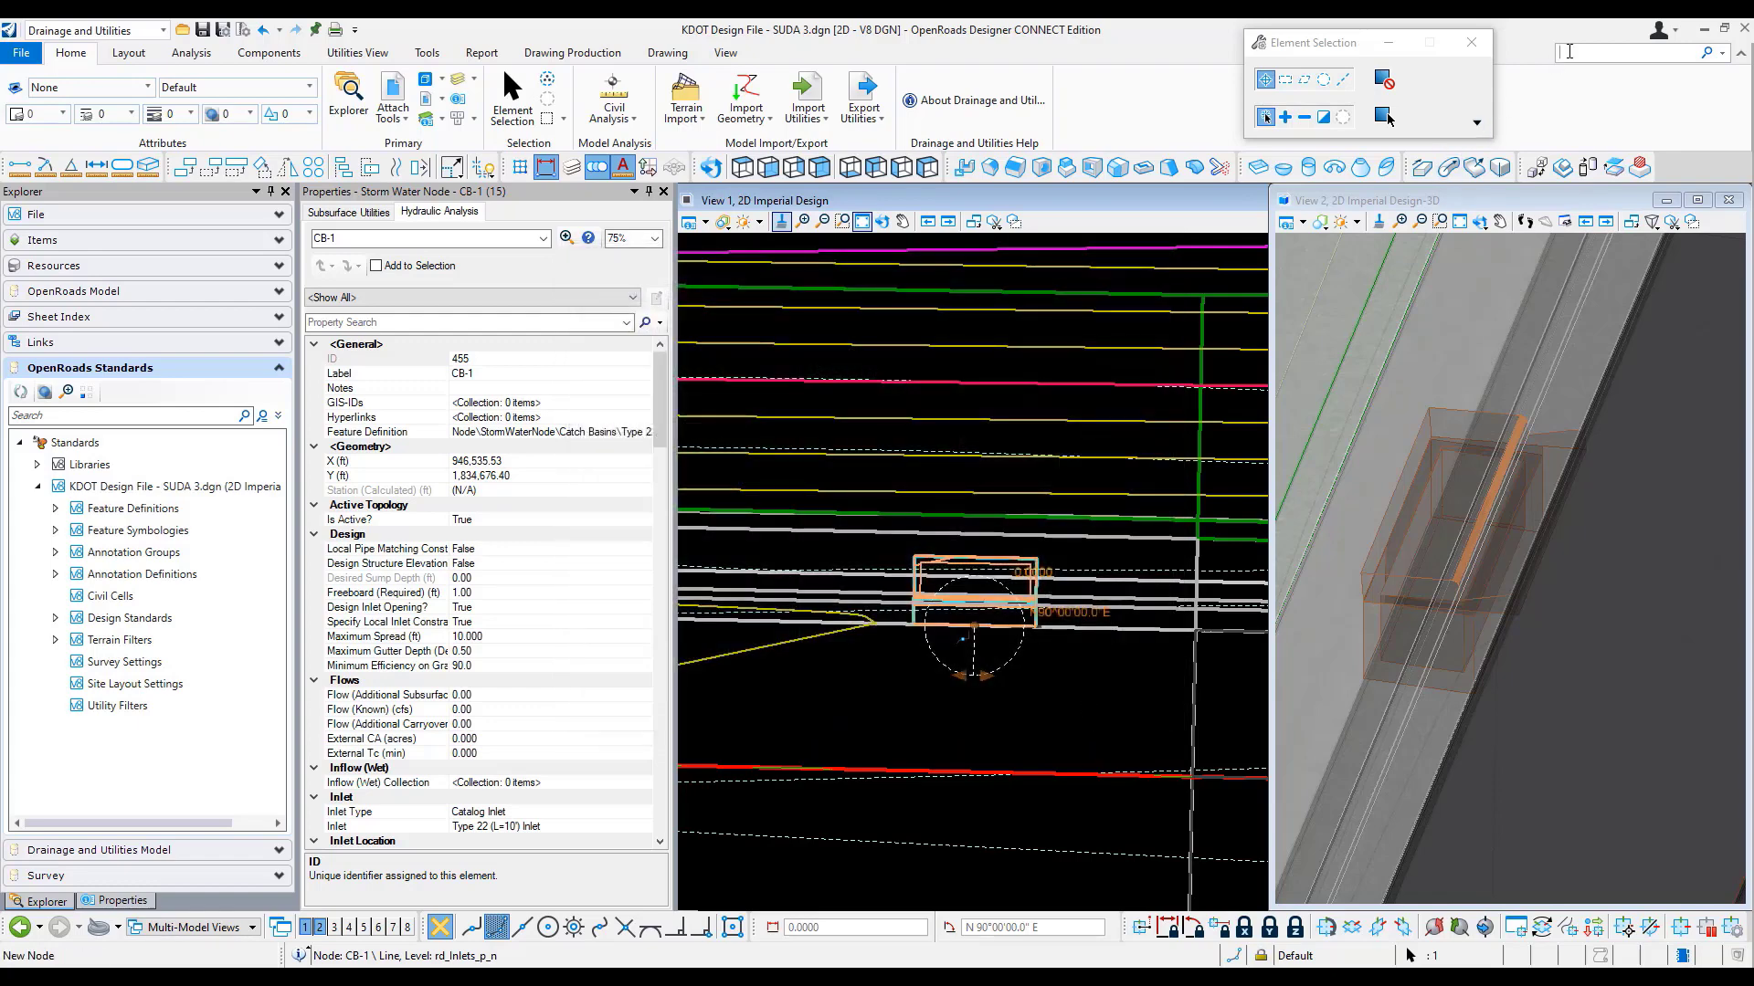
Open the hydraulic prototypes and duplicate the Type 22 (L=10') Inlet catch basin prototype
type("pro")
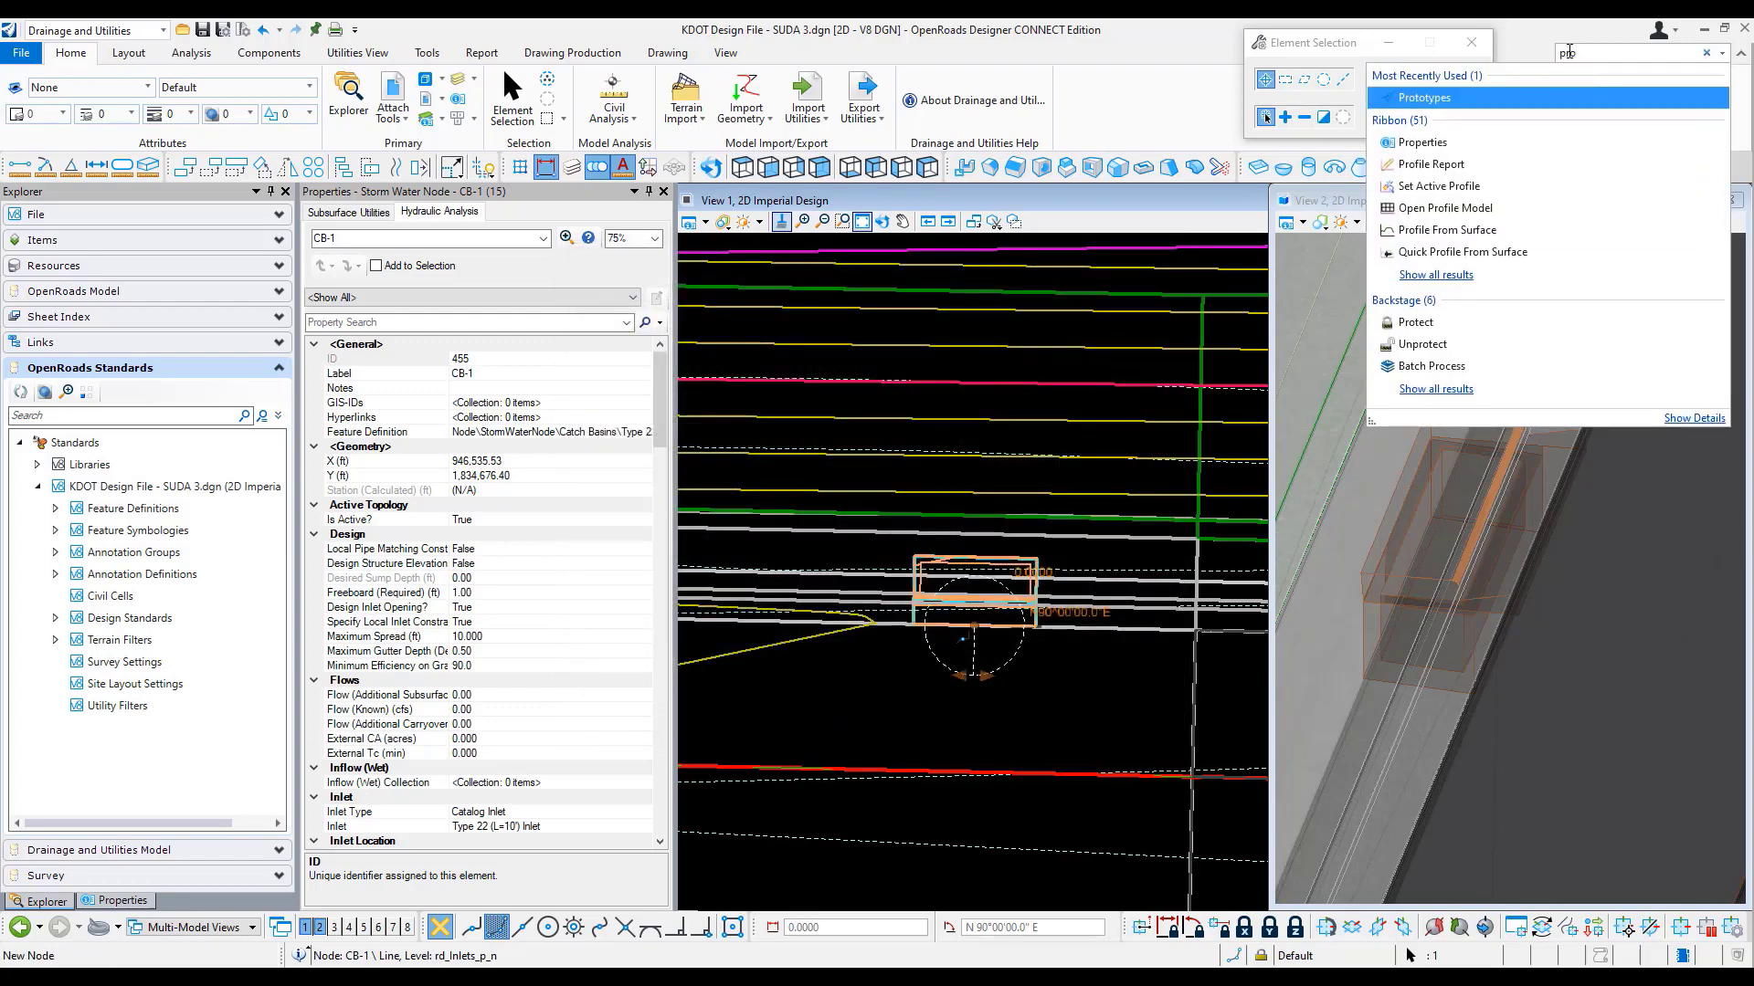
left_click(1425, 100)
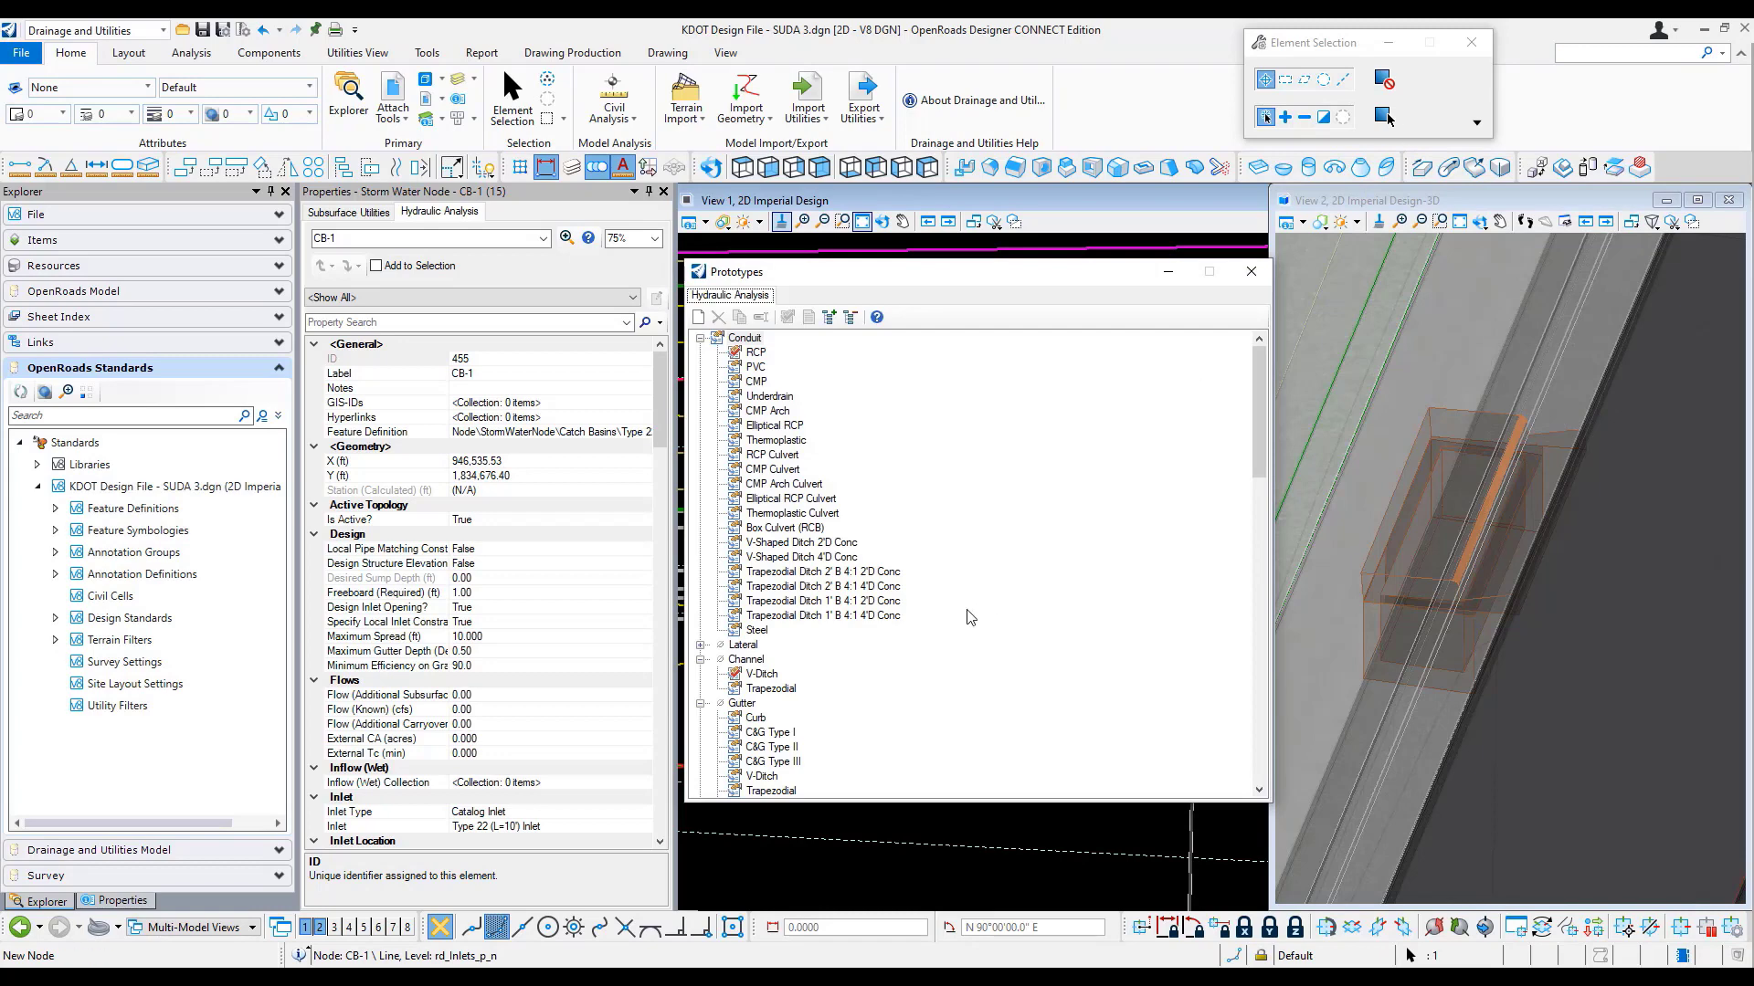
scroll(950, 623, "down", 8)
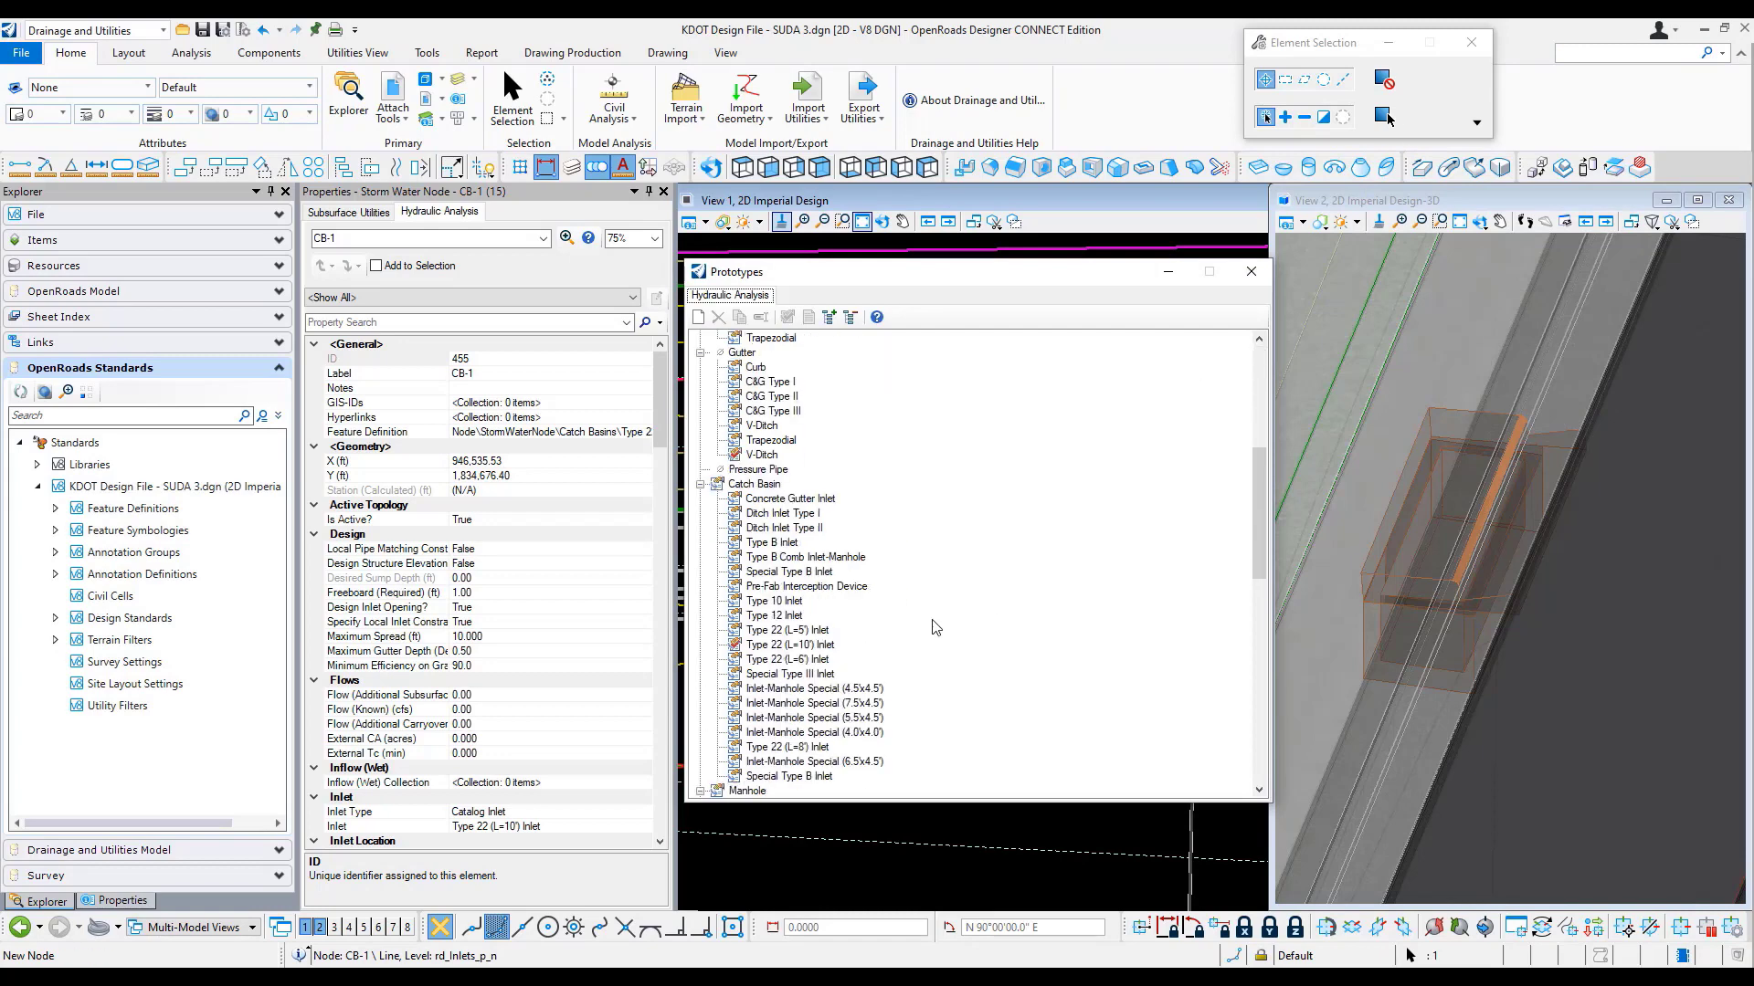
scroll(936, 627, "down", 1)
right_click(819, 603)
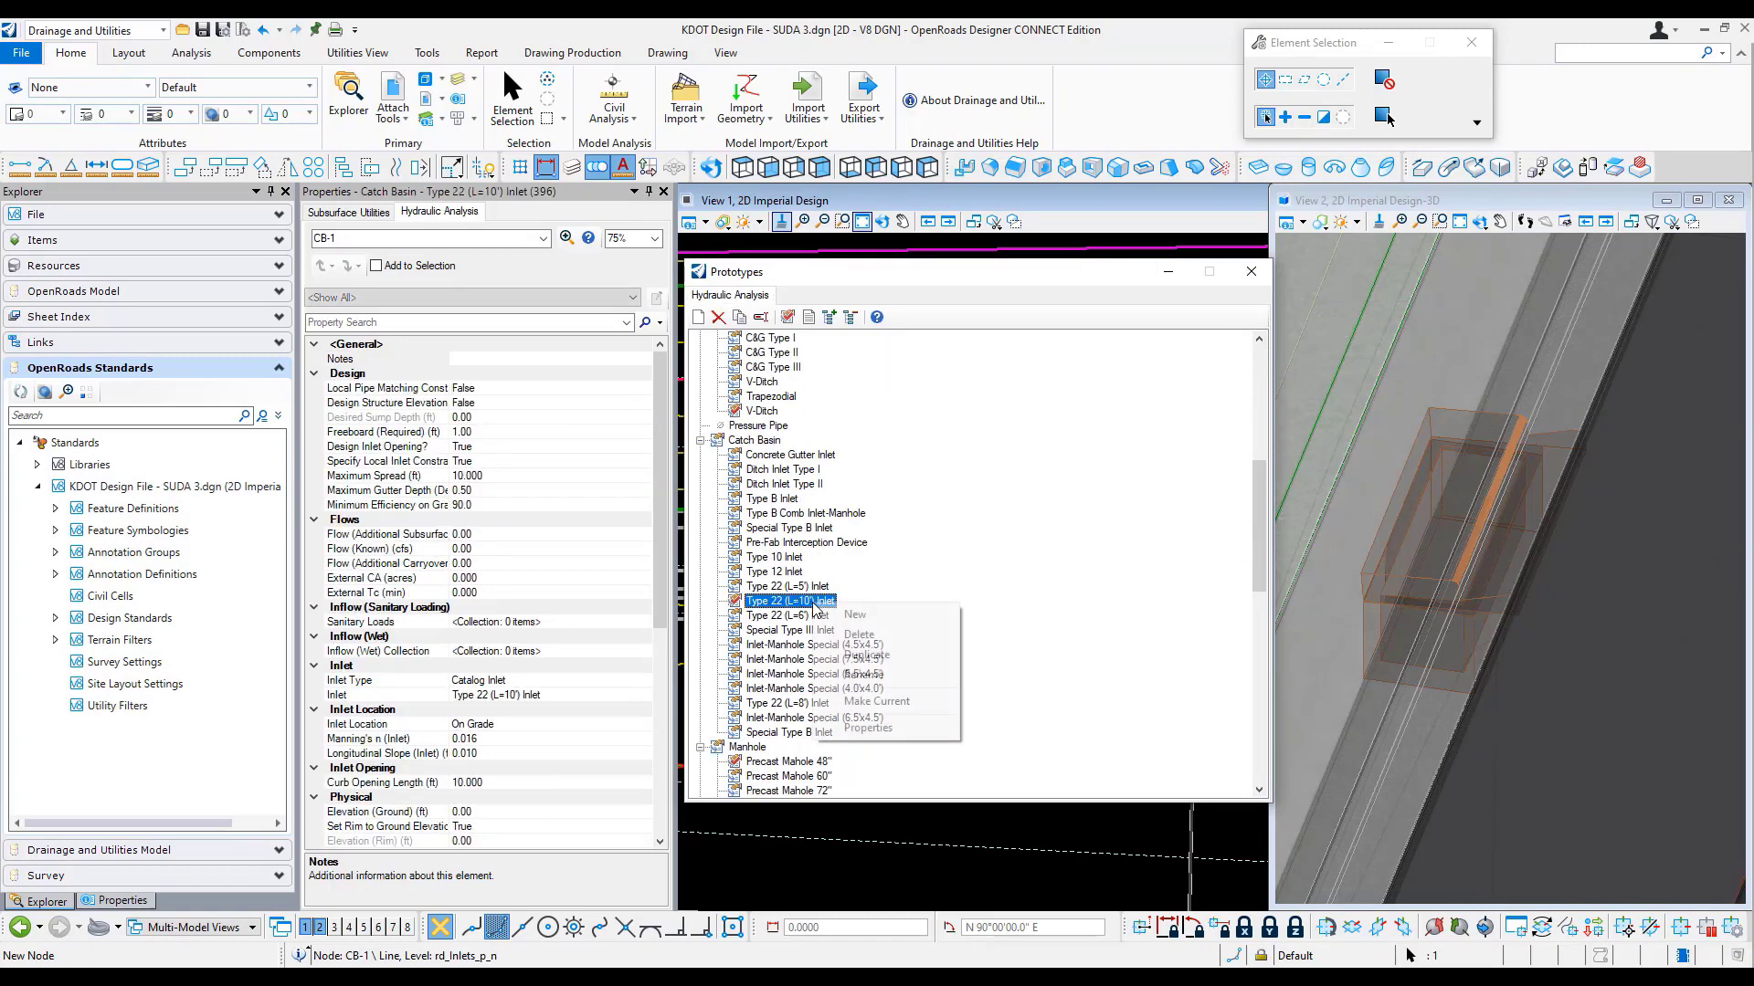
left_click(864, 654)
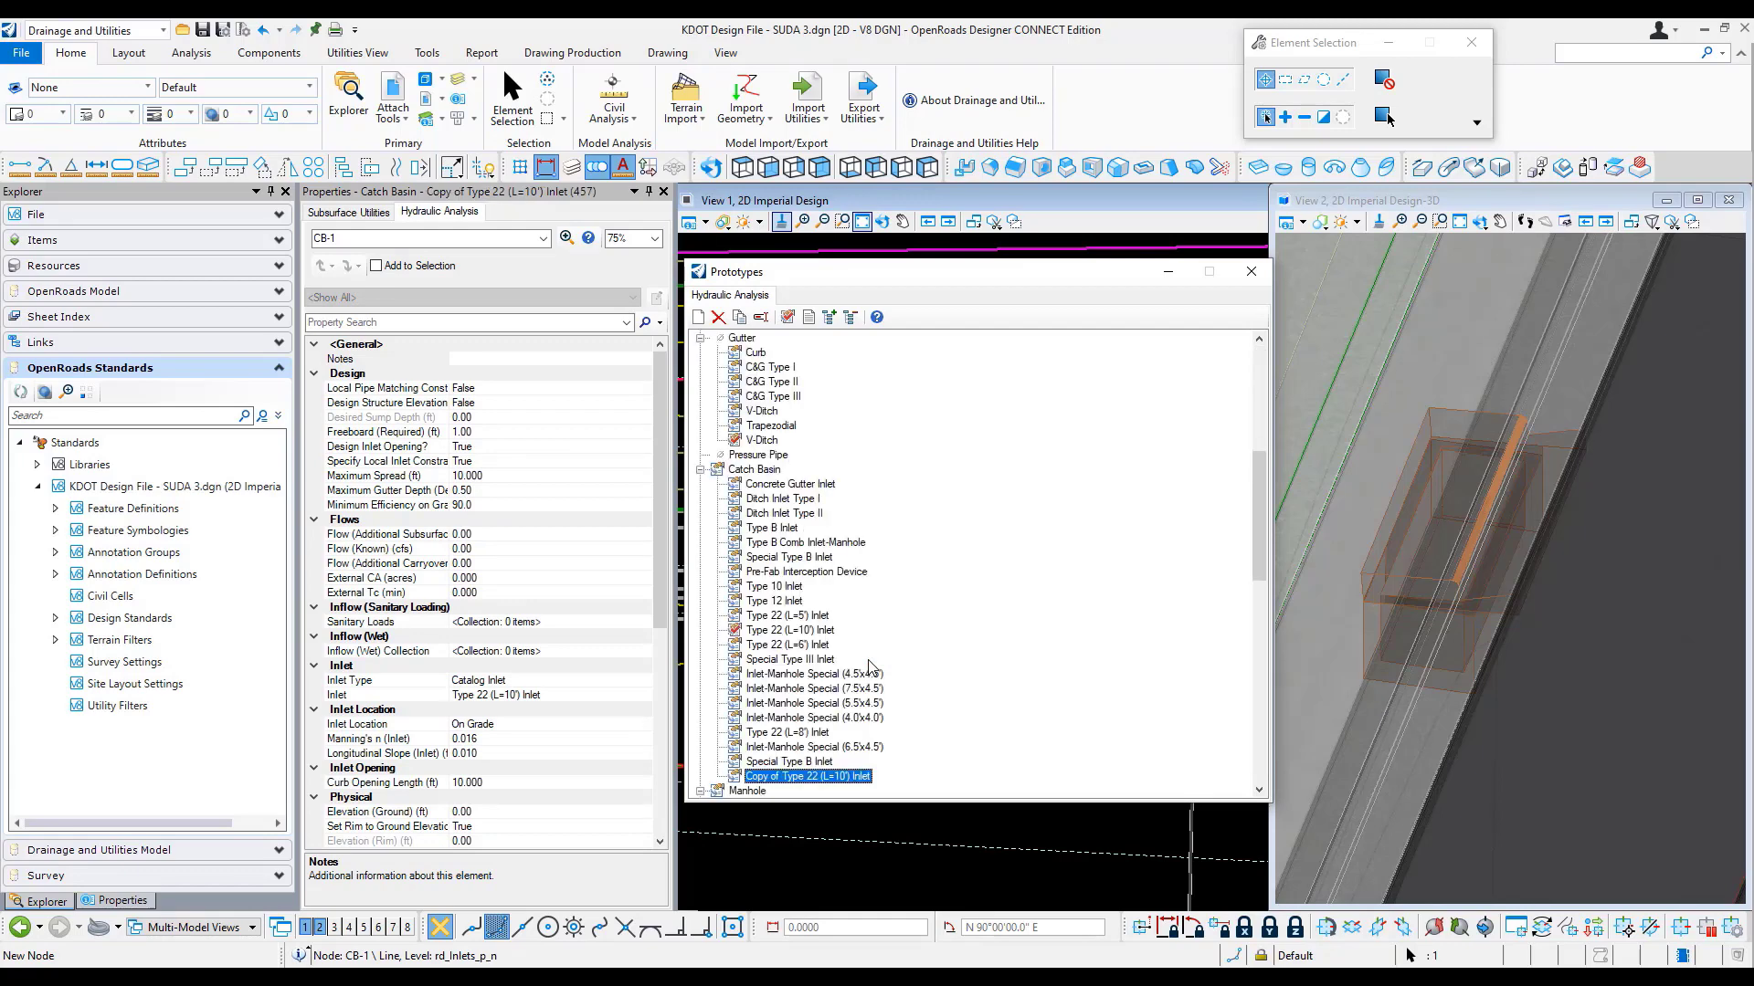
Rename the duplicated catch basin prototype as Type 22 (L=30') Inlet
scroll(869, 668, "down", 2)
right_click(845, 691)
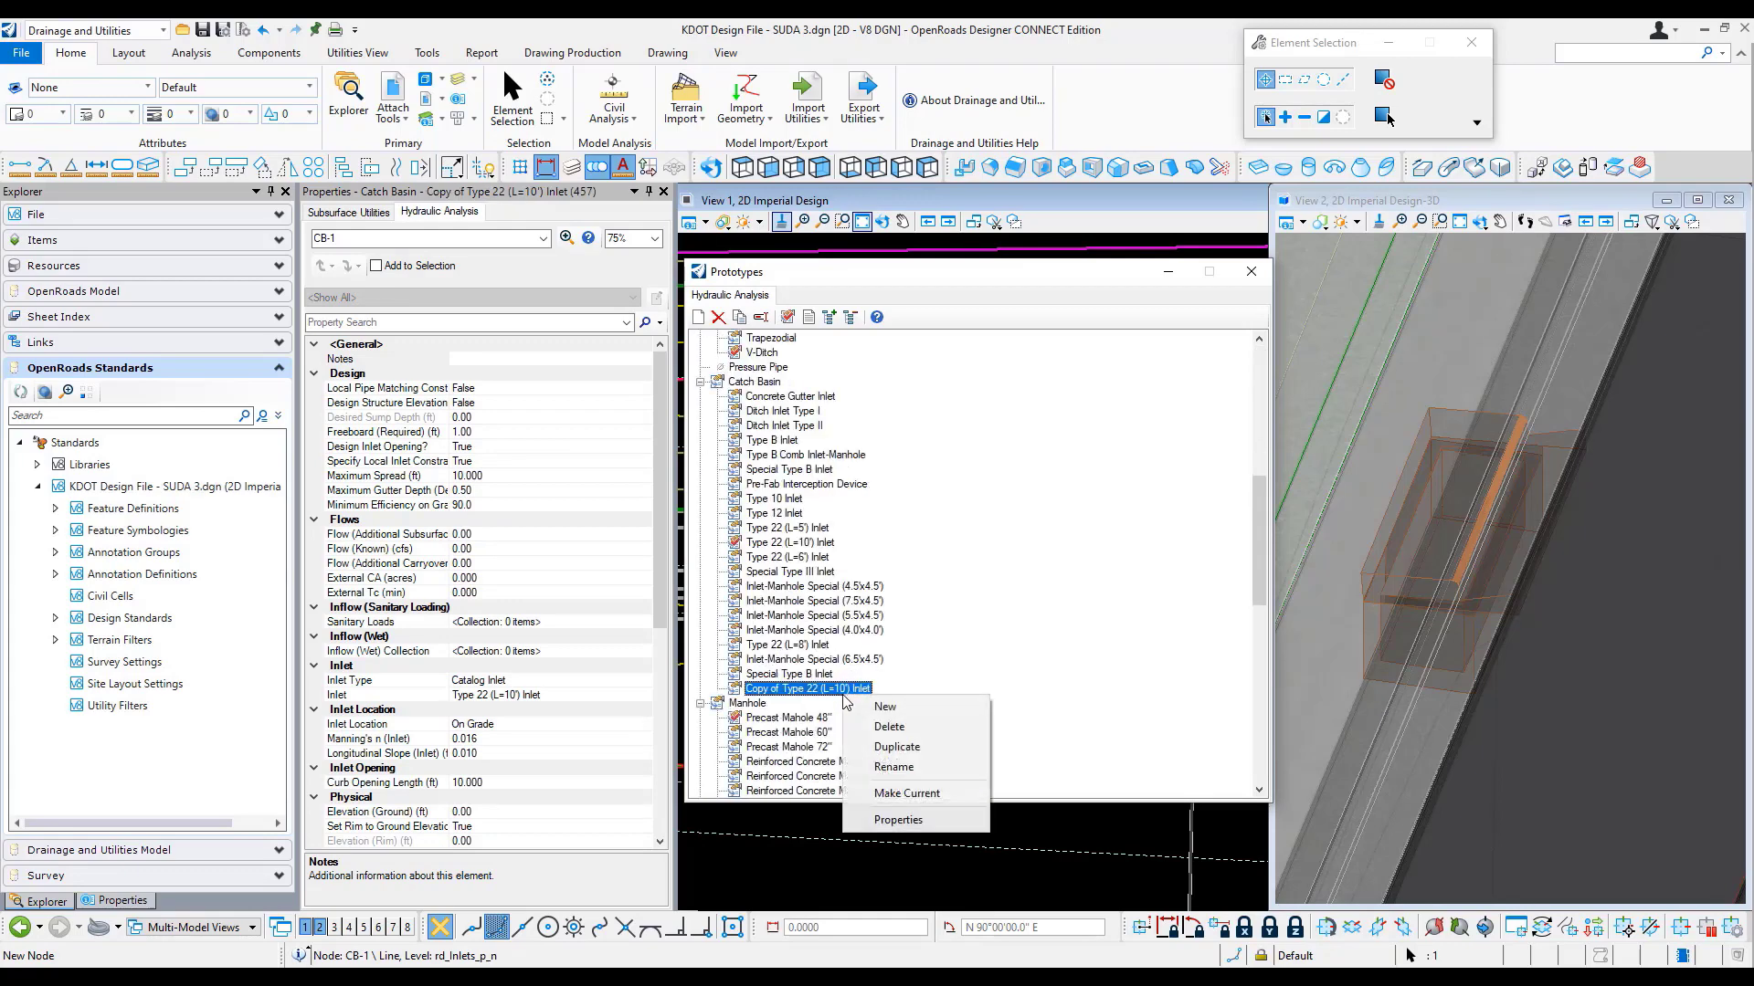
left_click(895, 767)
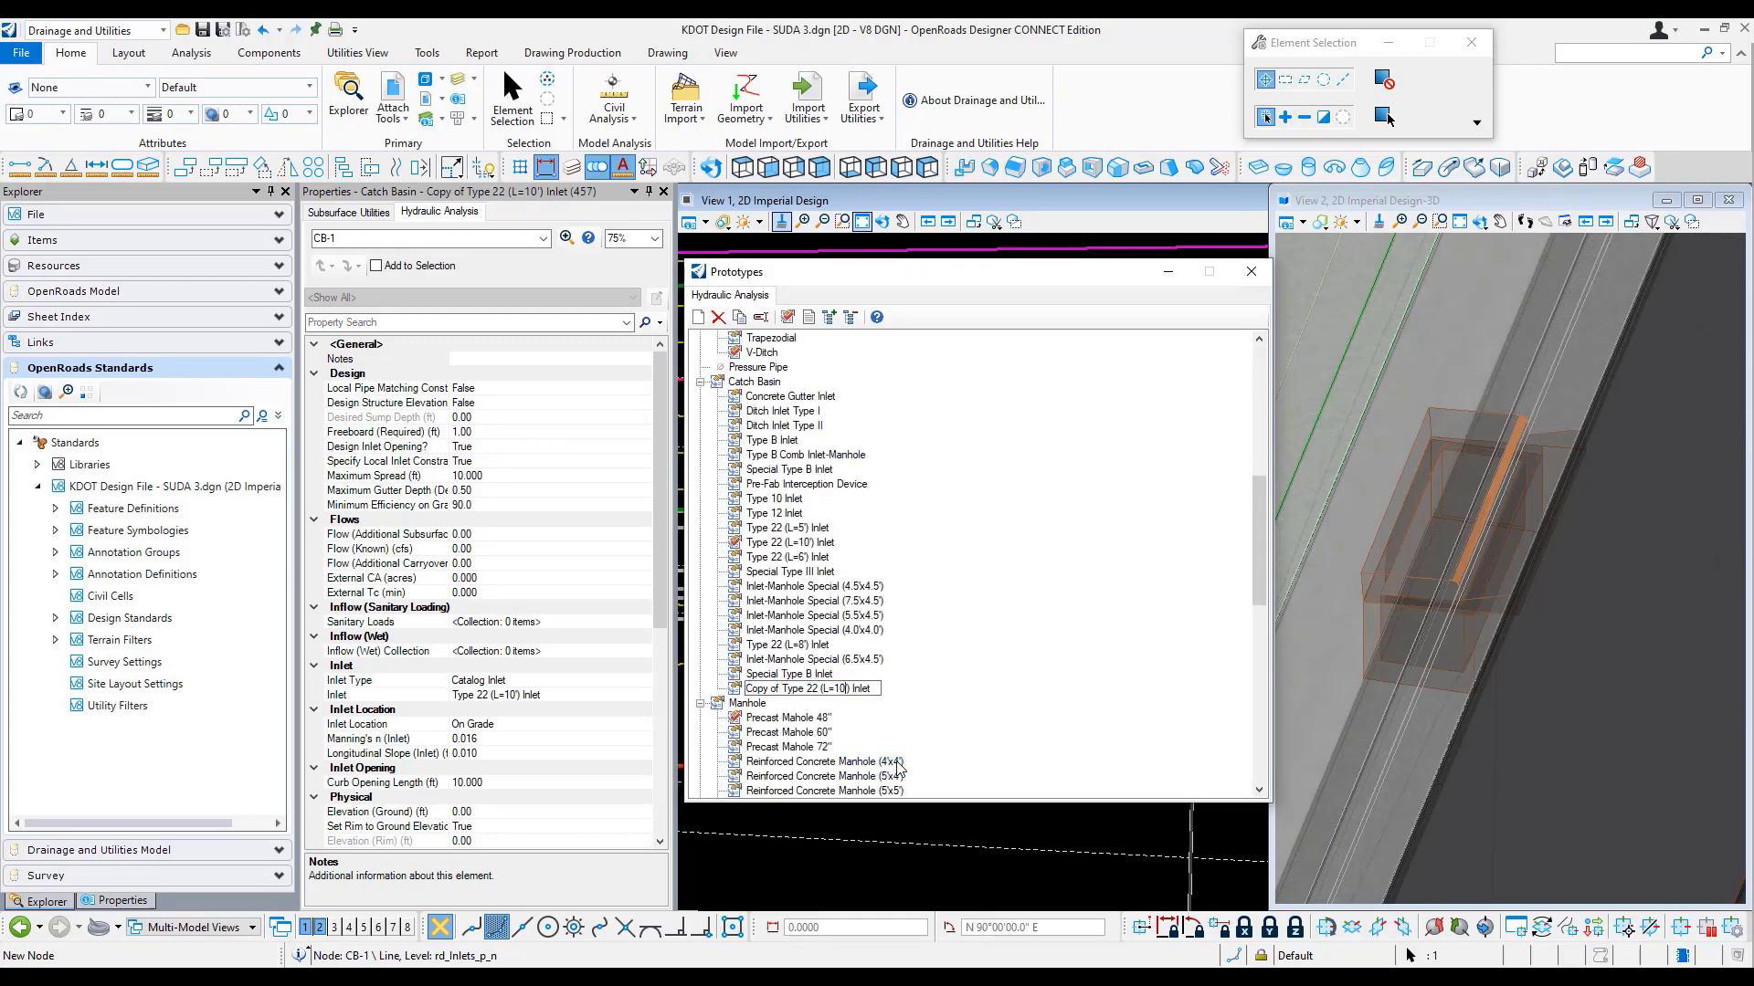
key("BackSpace")
type("3")
key("BackSpace")
key("BackSpace")
key("BackSpace")
key("BackSpace")
key("BackSpace")
key("BackSpace")
key("BackSpace")
key("BackSpace")
key("Return")
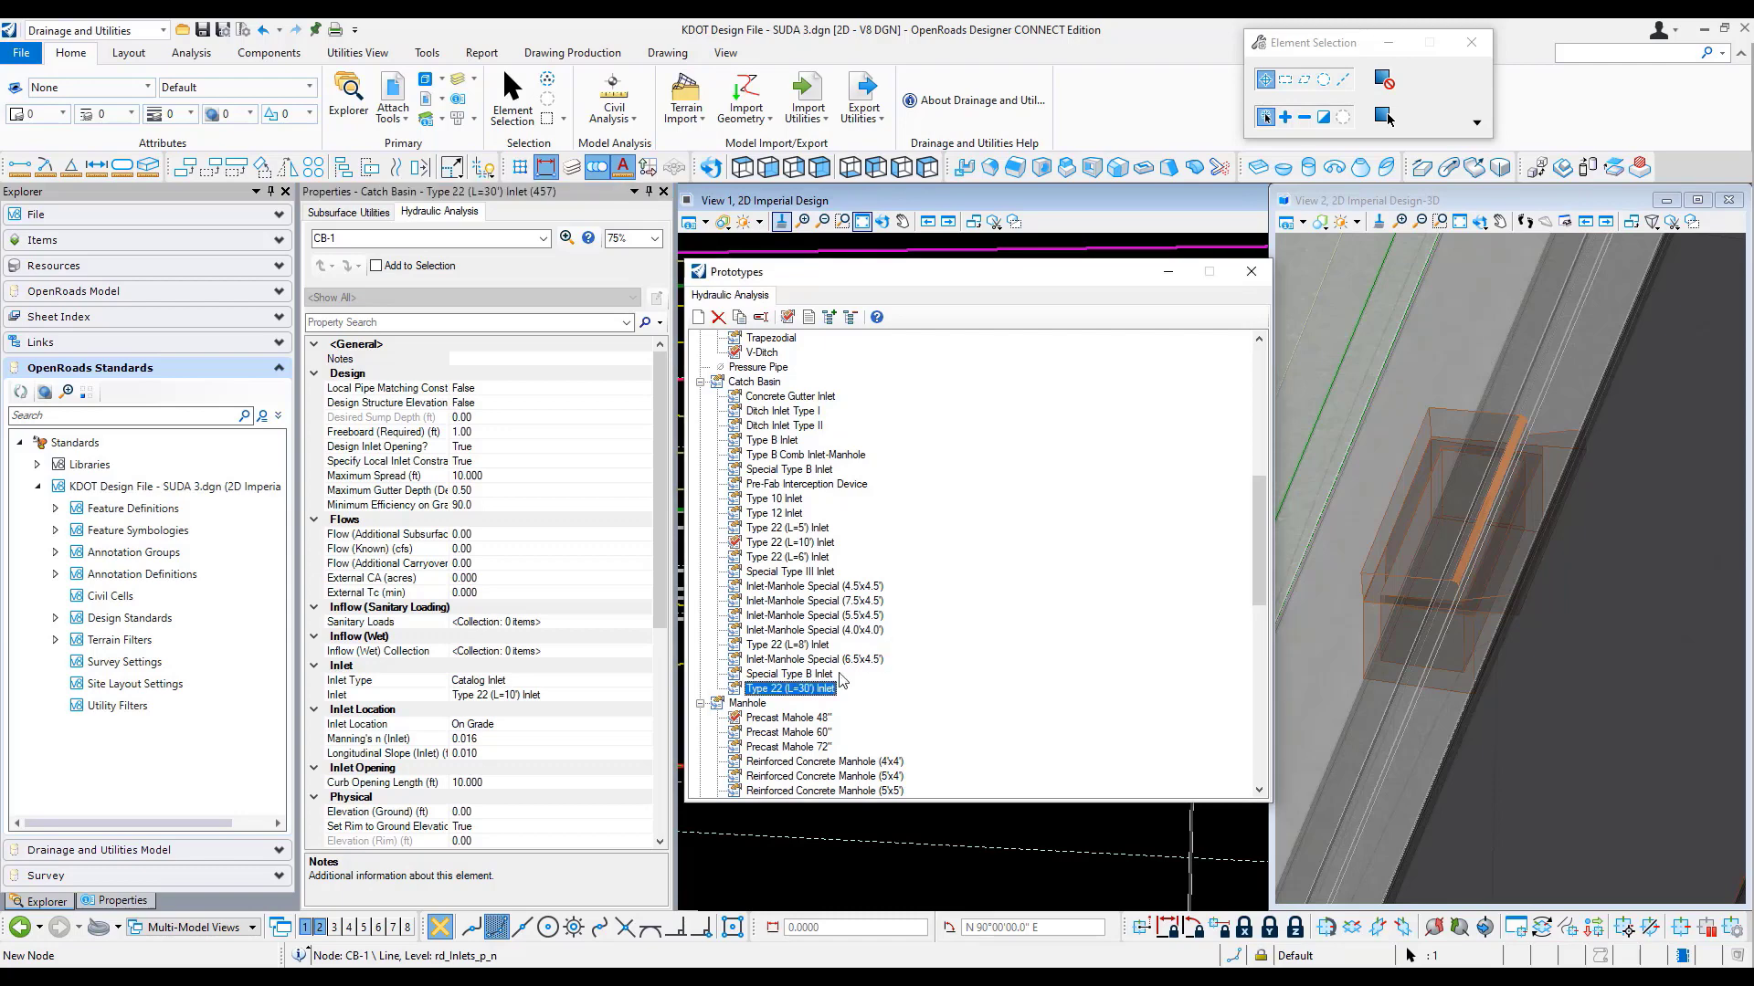
Assign the Type 22 (L=30') Inlet catalog entry as the inlet of the new catch basin prototype
double_click(819, 691)
left_click(891, 676)
left_click(927, 829)
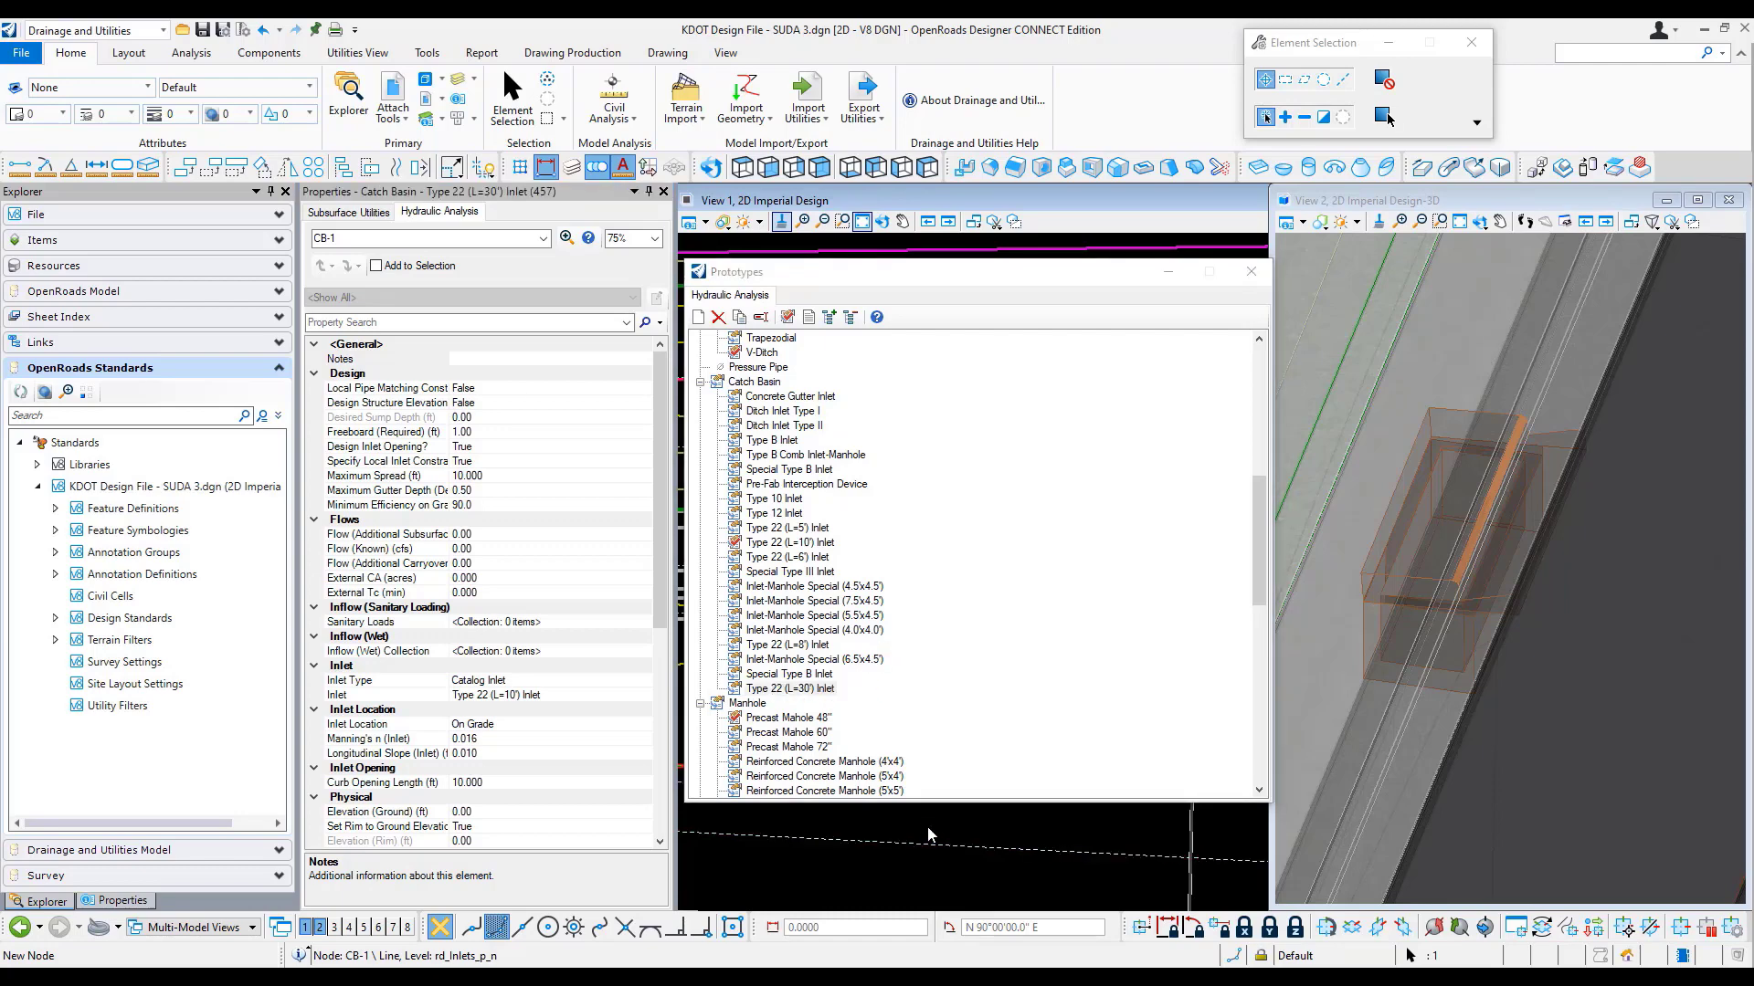
left_click(772, 690)
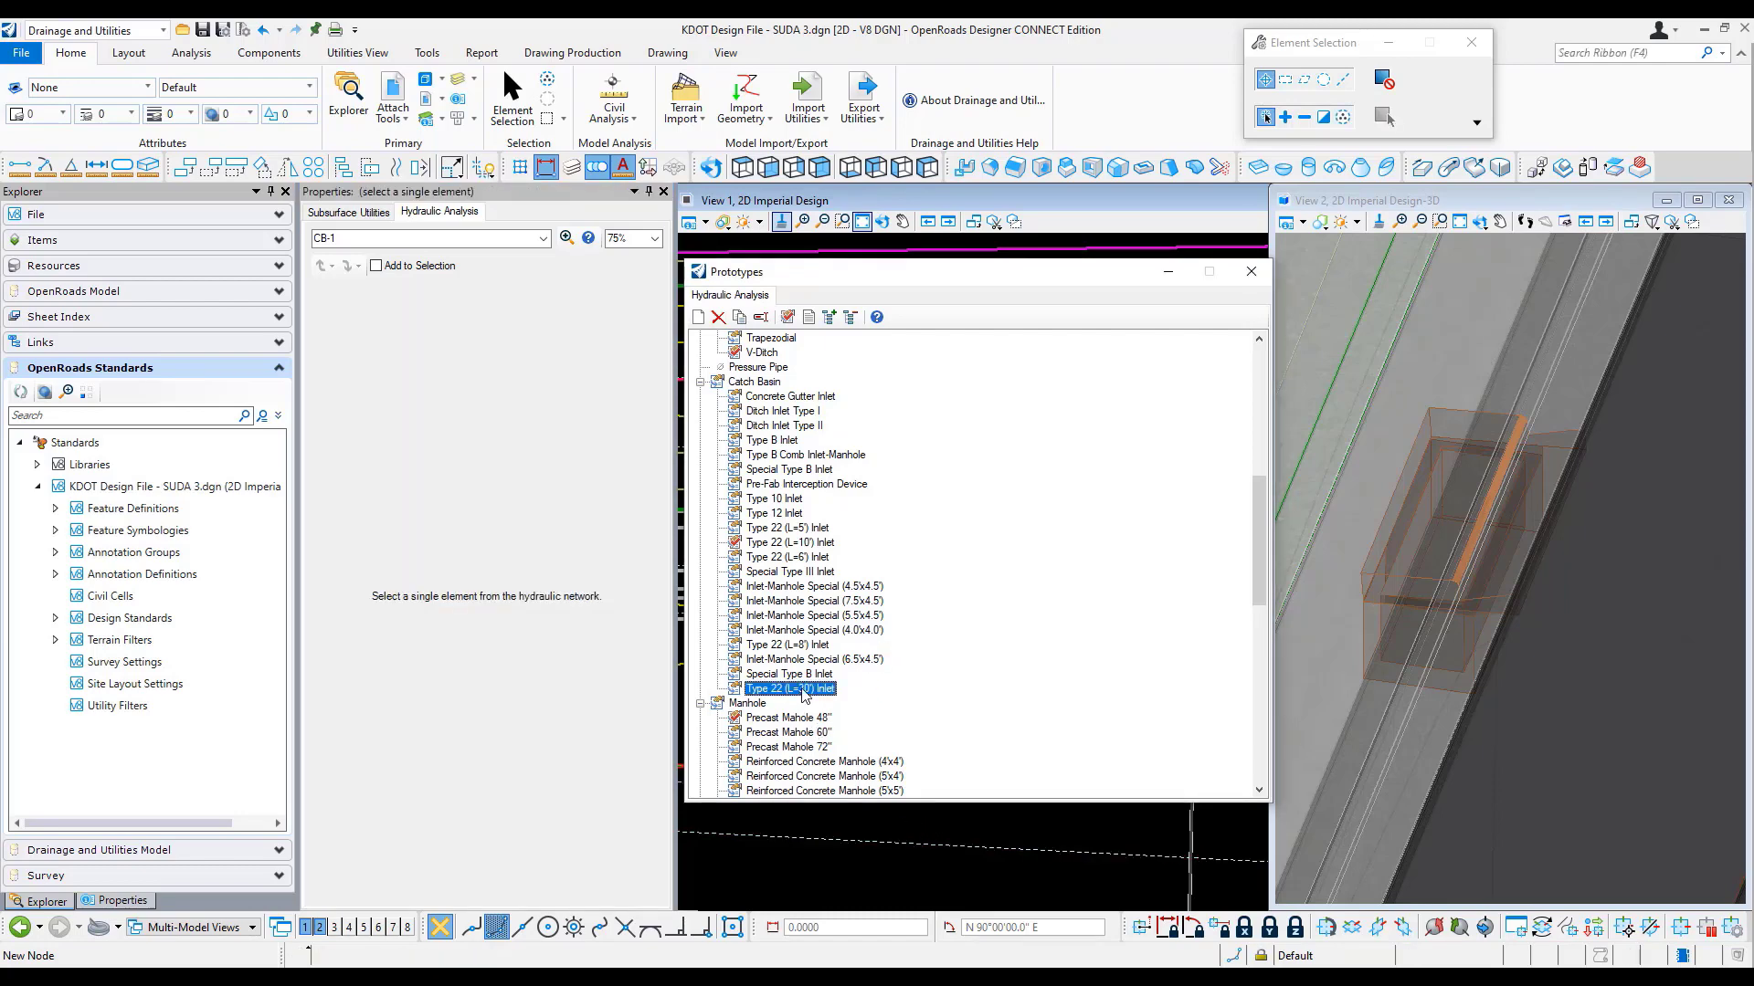
left_click(577, 669)
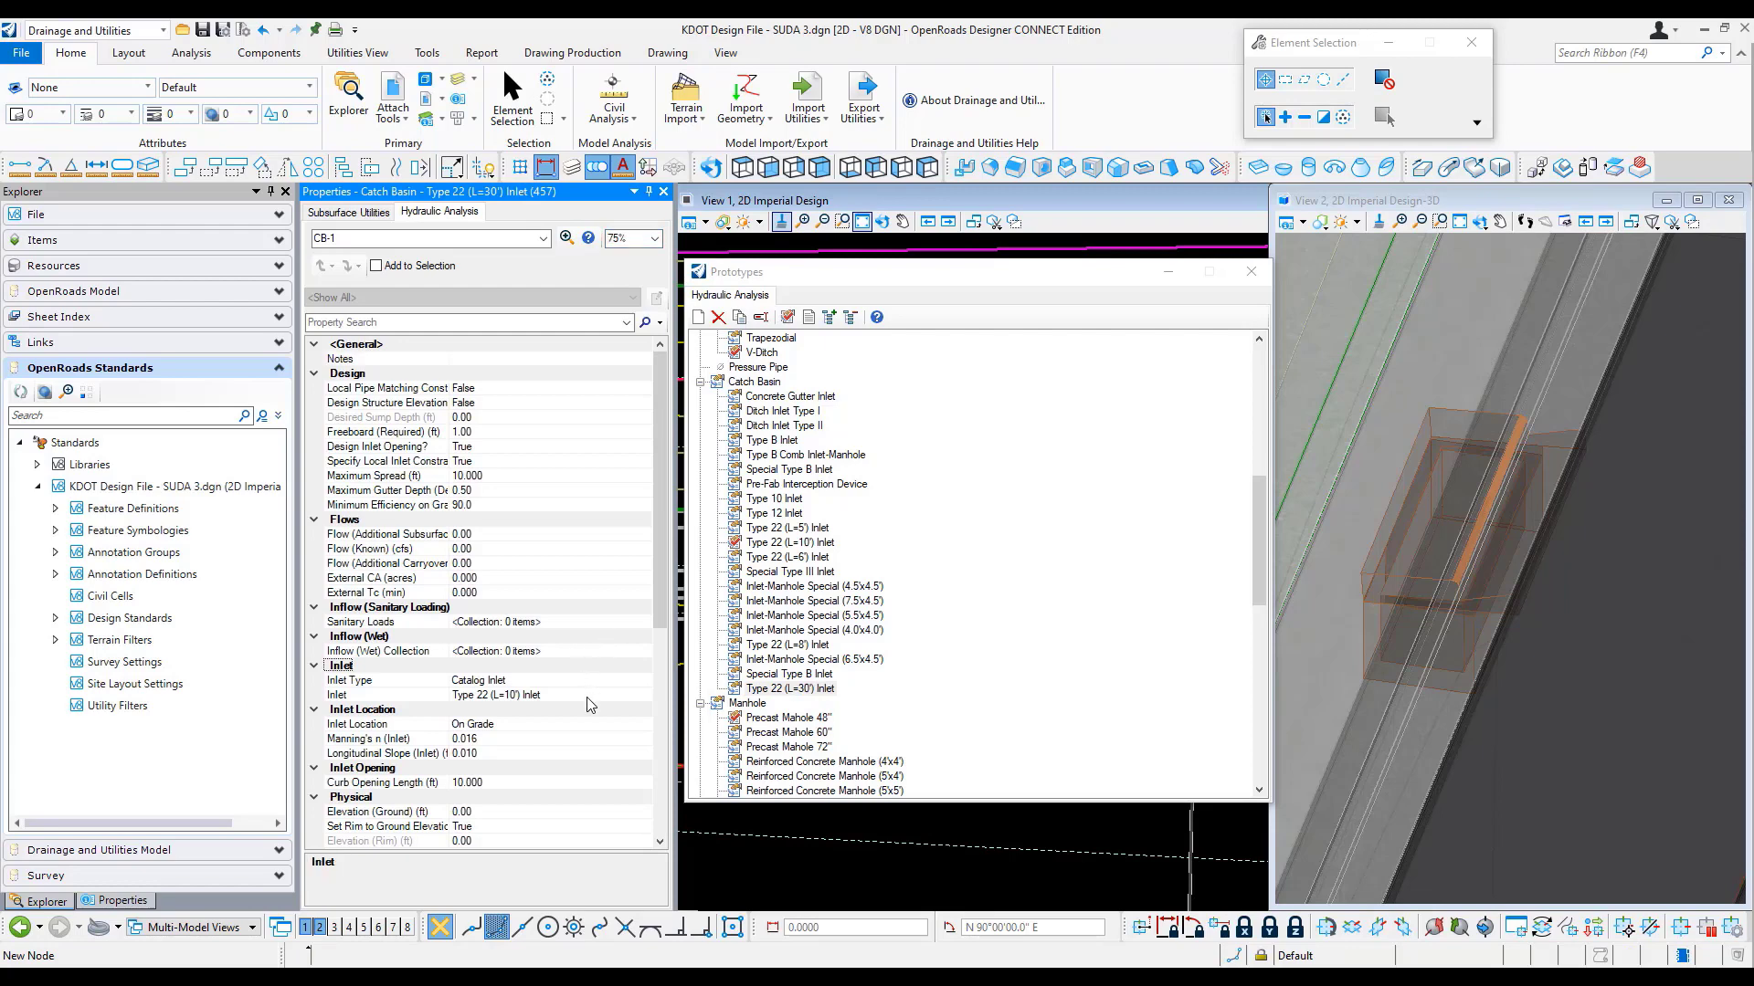
left_click(588, 696)
left_click(660, 693)
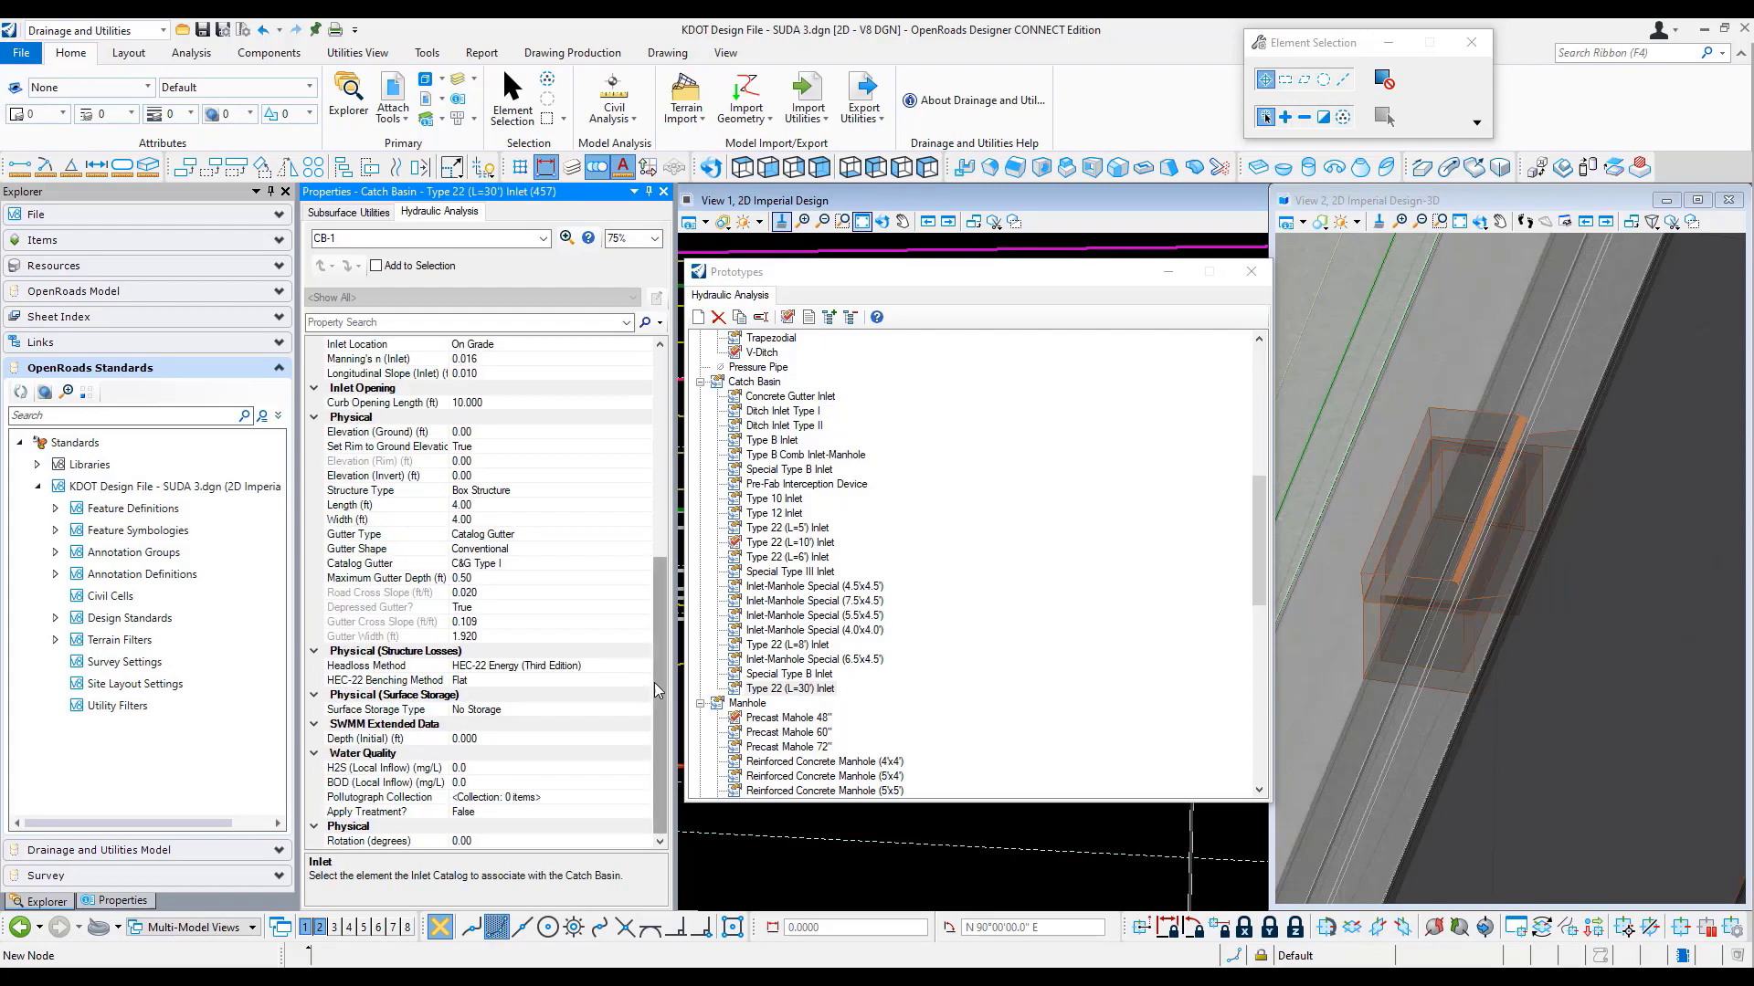
left_click_drag(660, 686, 677, 499)
left_click(644, 651)
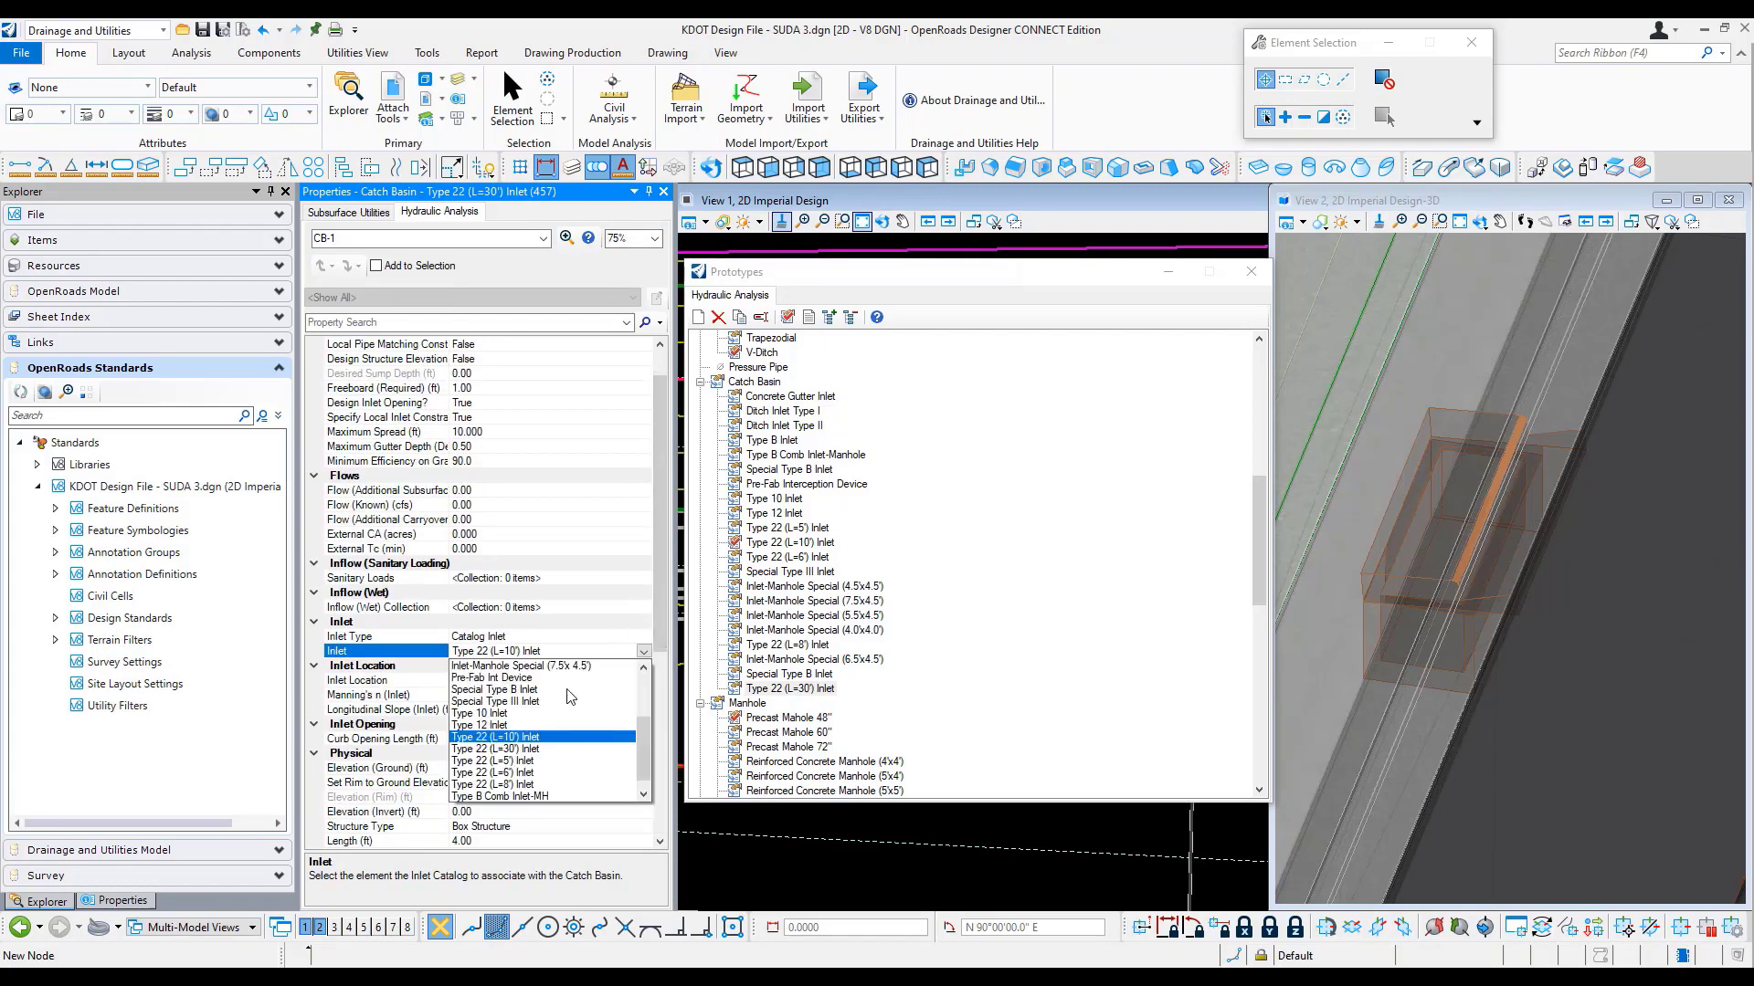
left_click(537, 749)
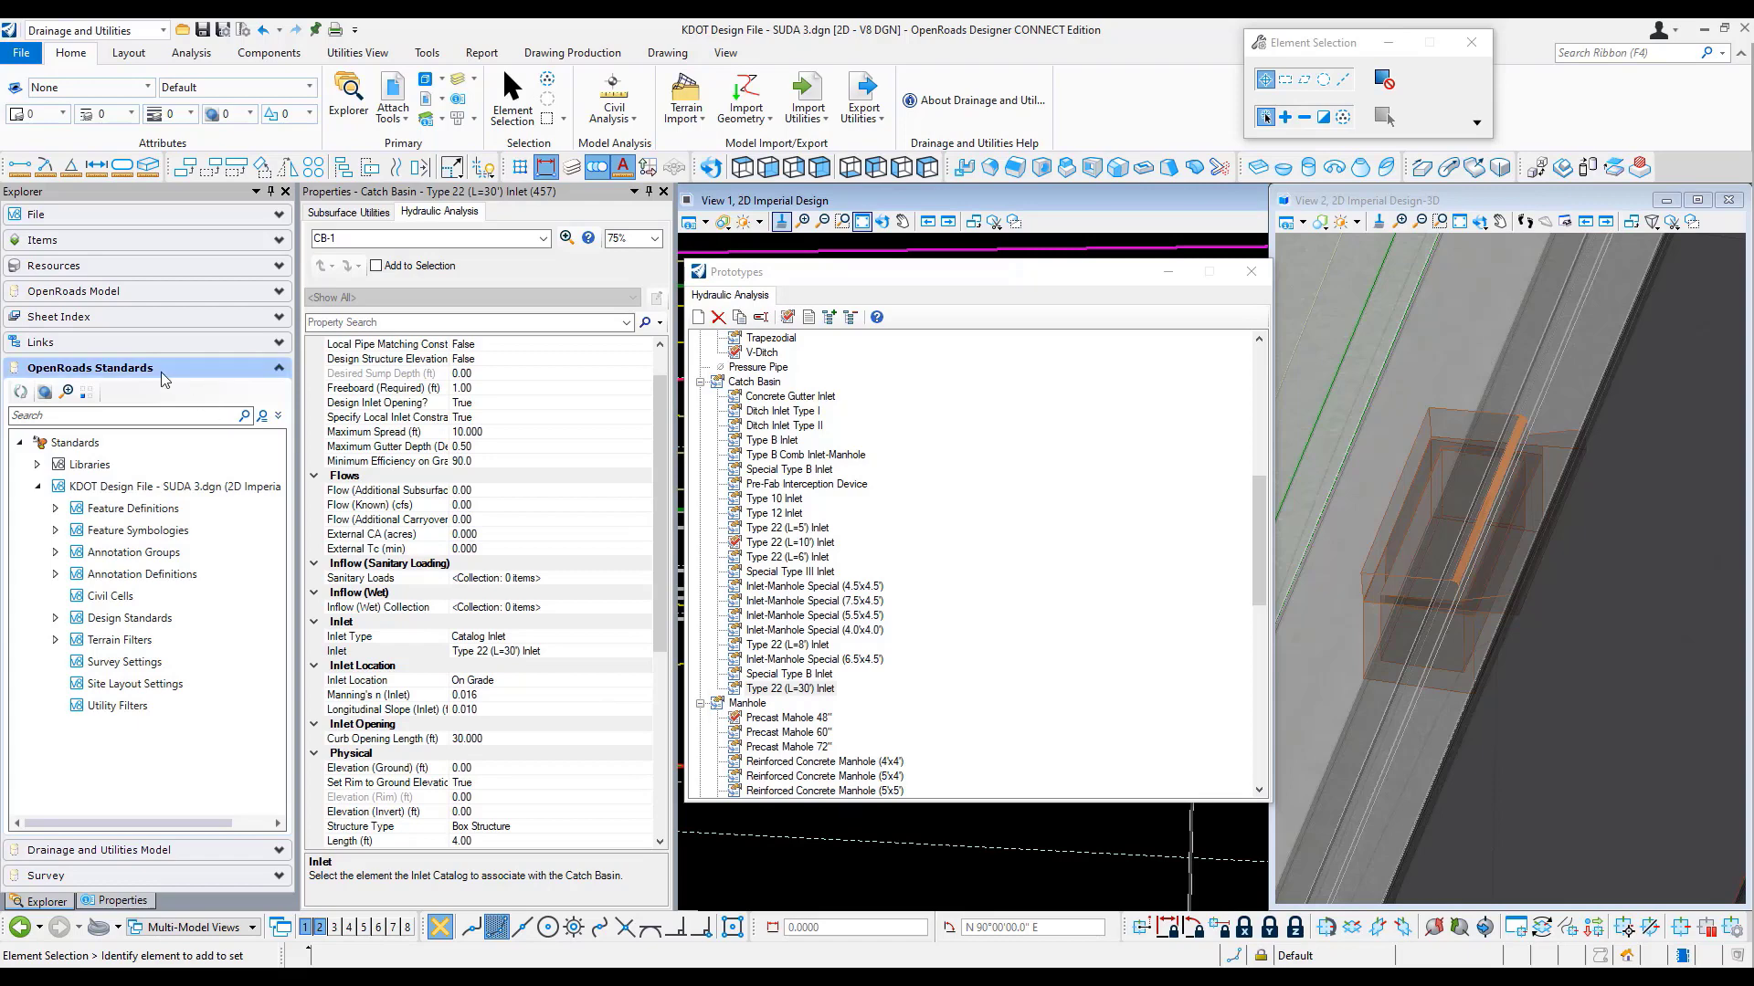
Duplicate the Type 22 Inlet (L=10') feature definition in the StormWaterNode Catch Basins folder of the drawing's standards
left_click(56, 509)
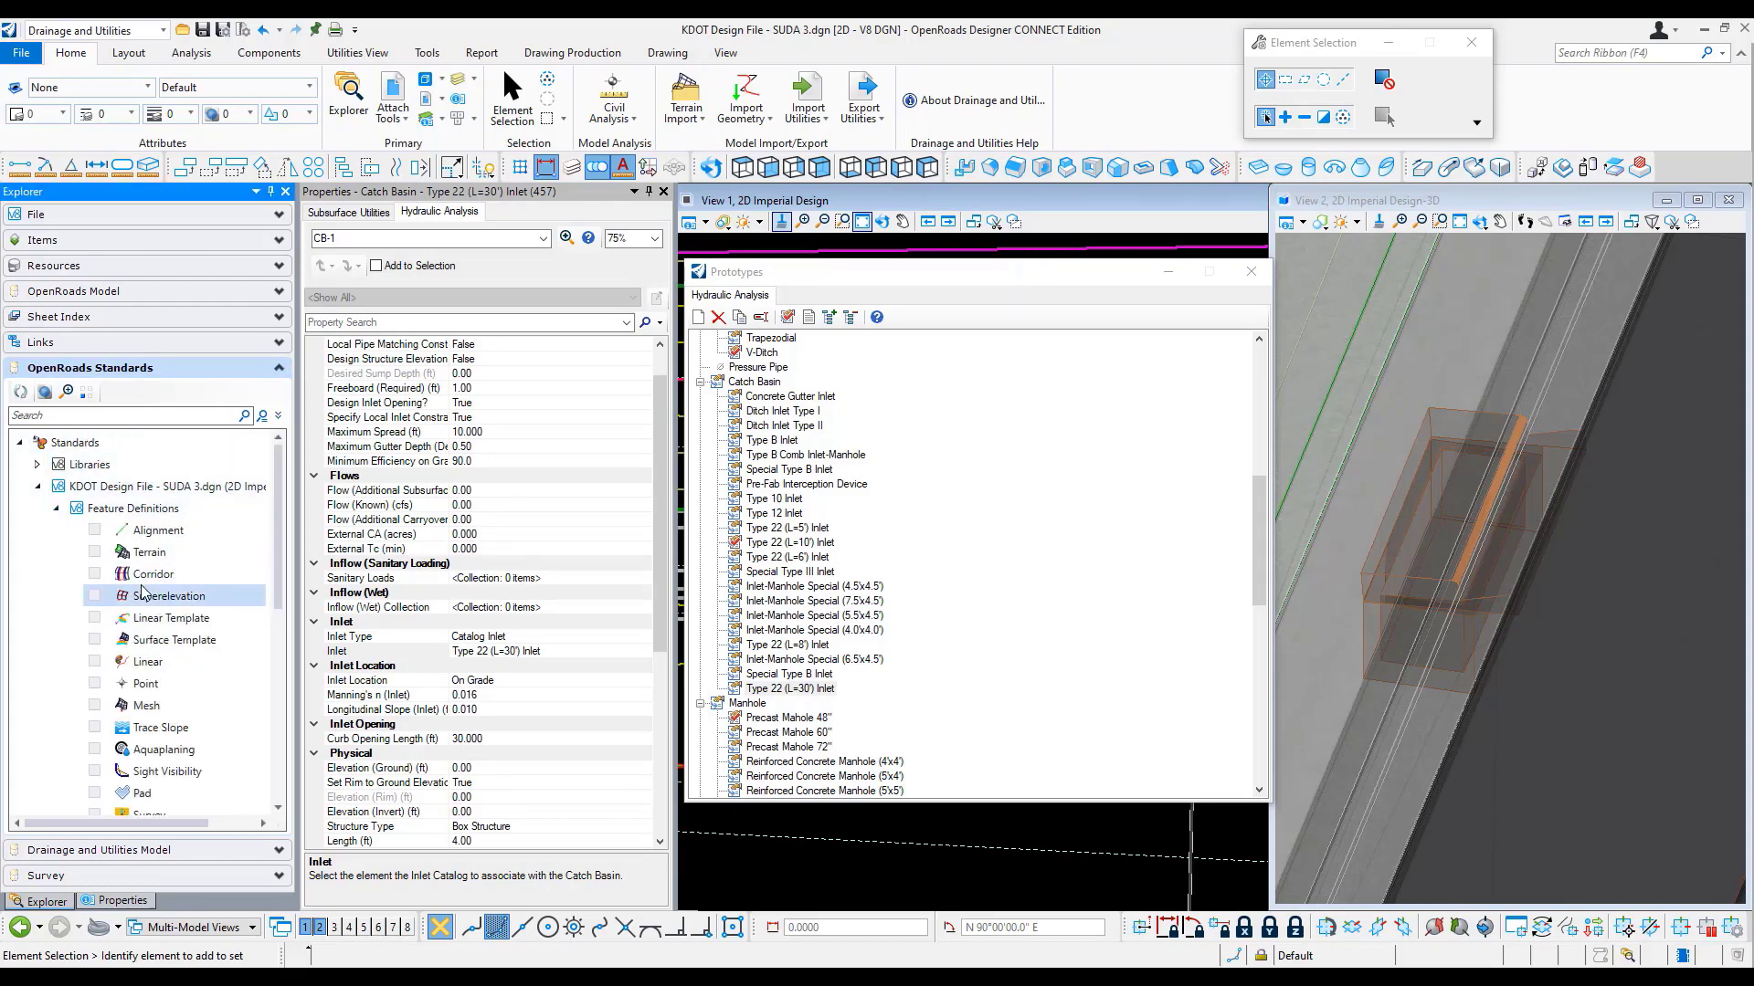
scroll(142, 589, "down", 3)
scroll(141, 593, "down", 4)
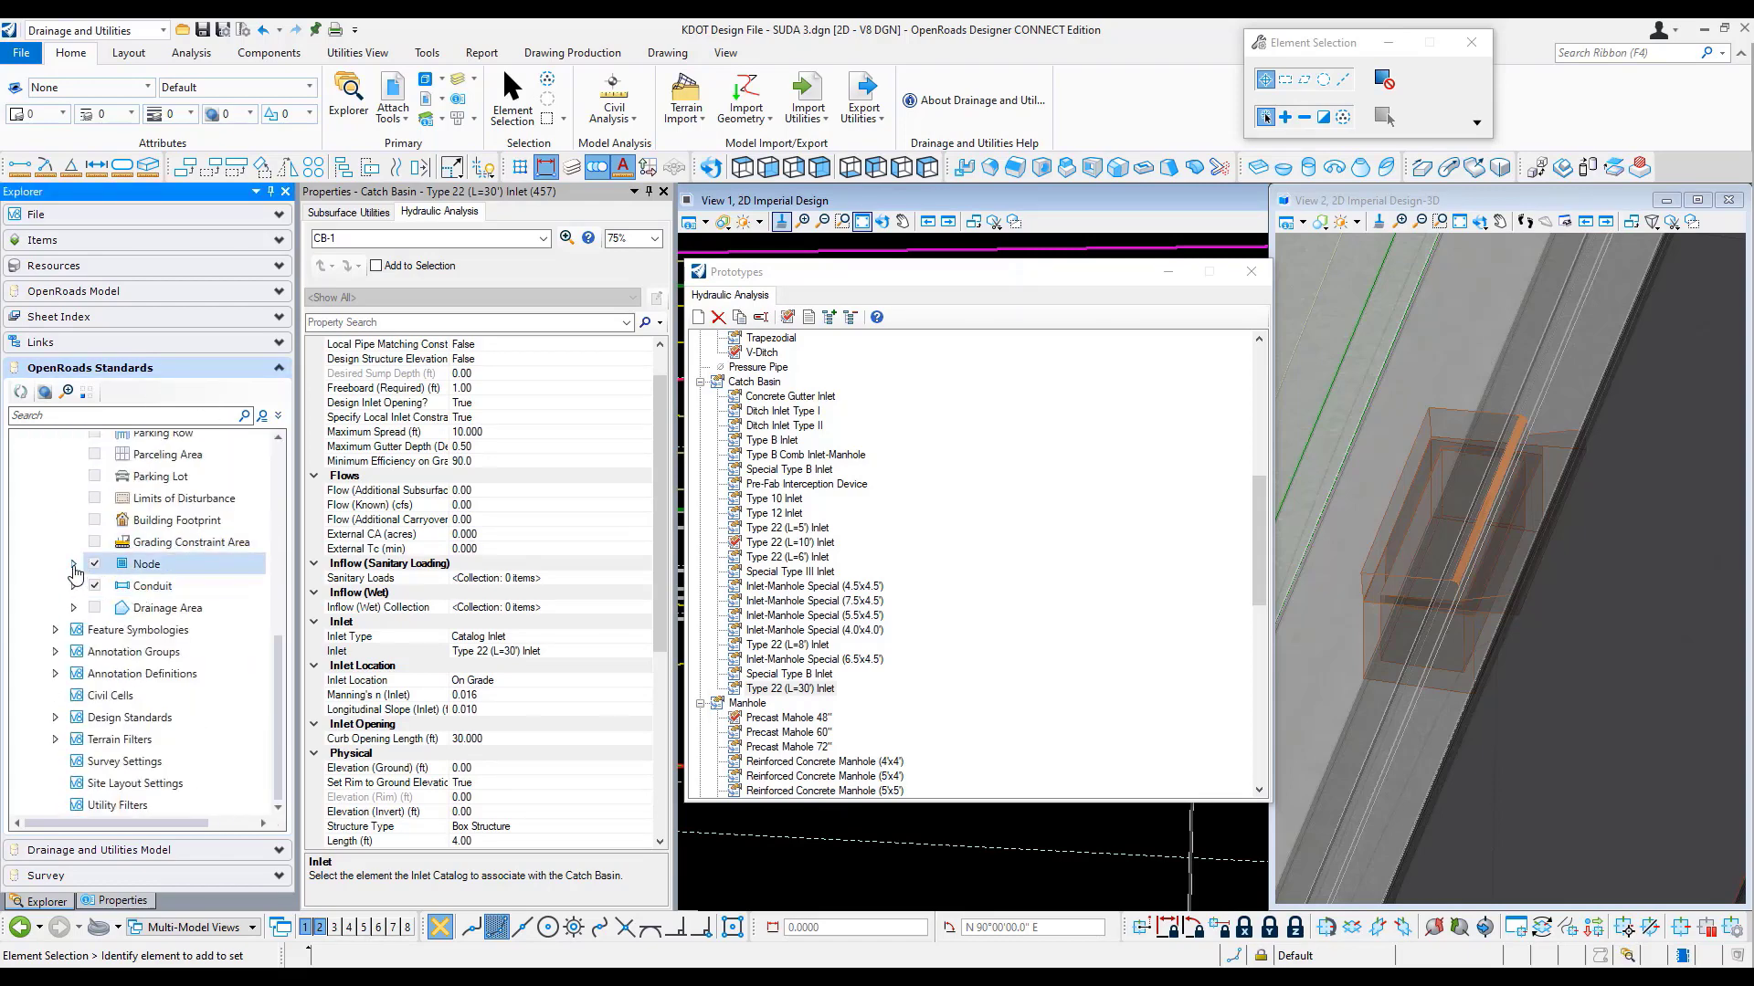
left_click(74, 564)
left_click(91, 717)
scroll(101, 630, "down", 2)
left_click(110, 607)
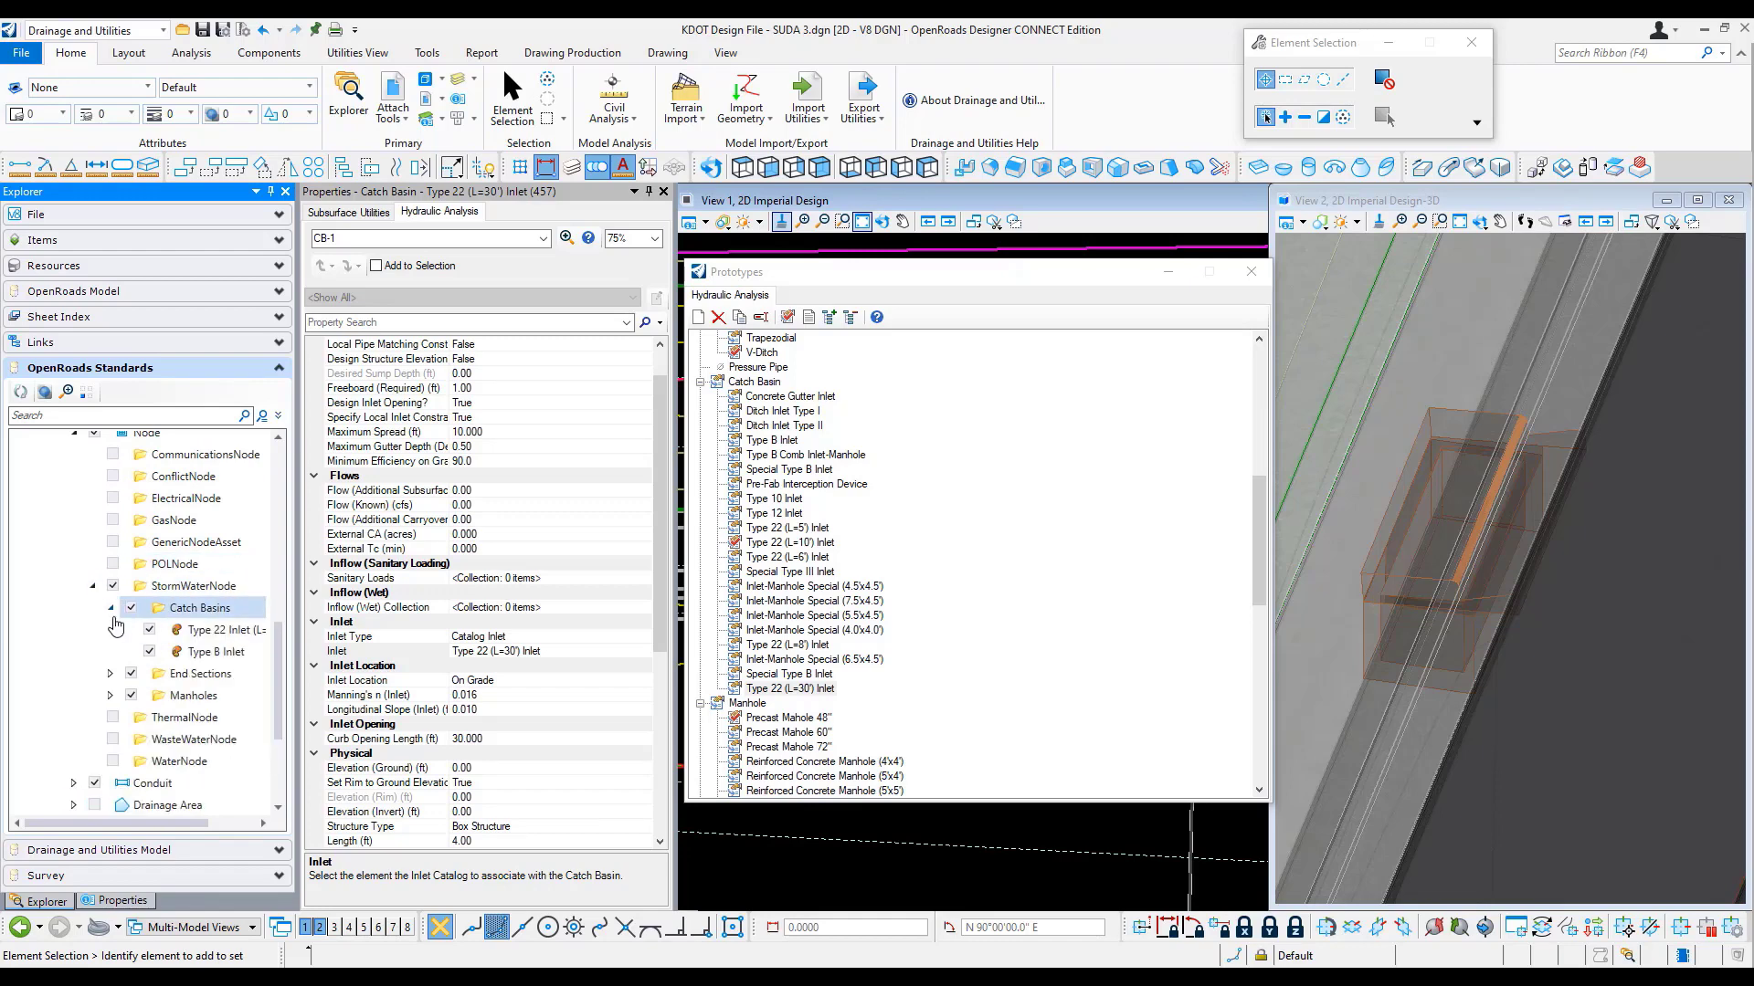
scroll(124, 632, "down", 1)
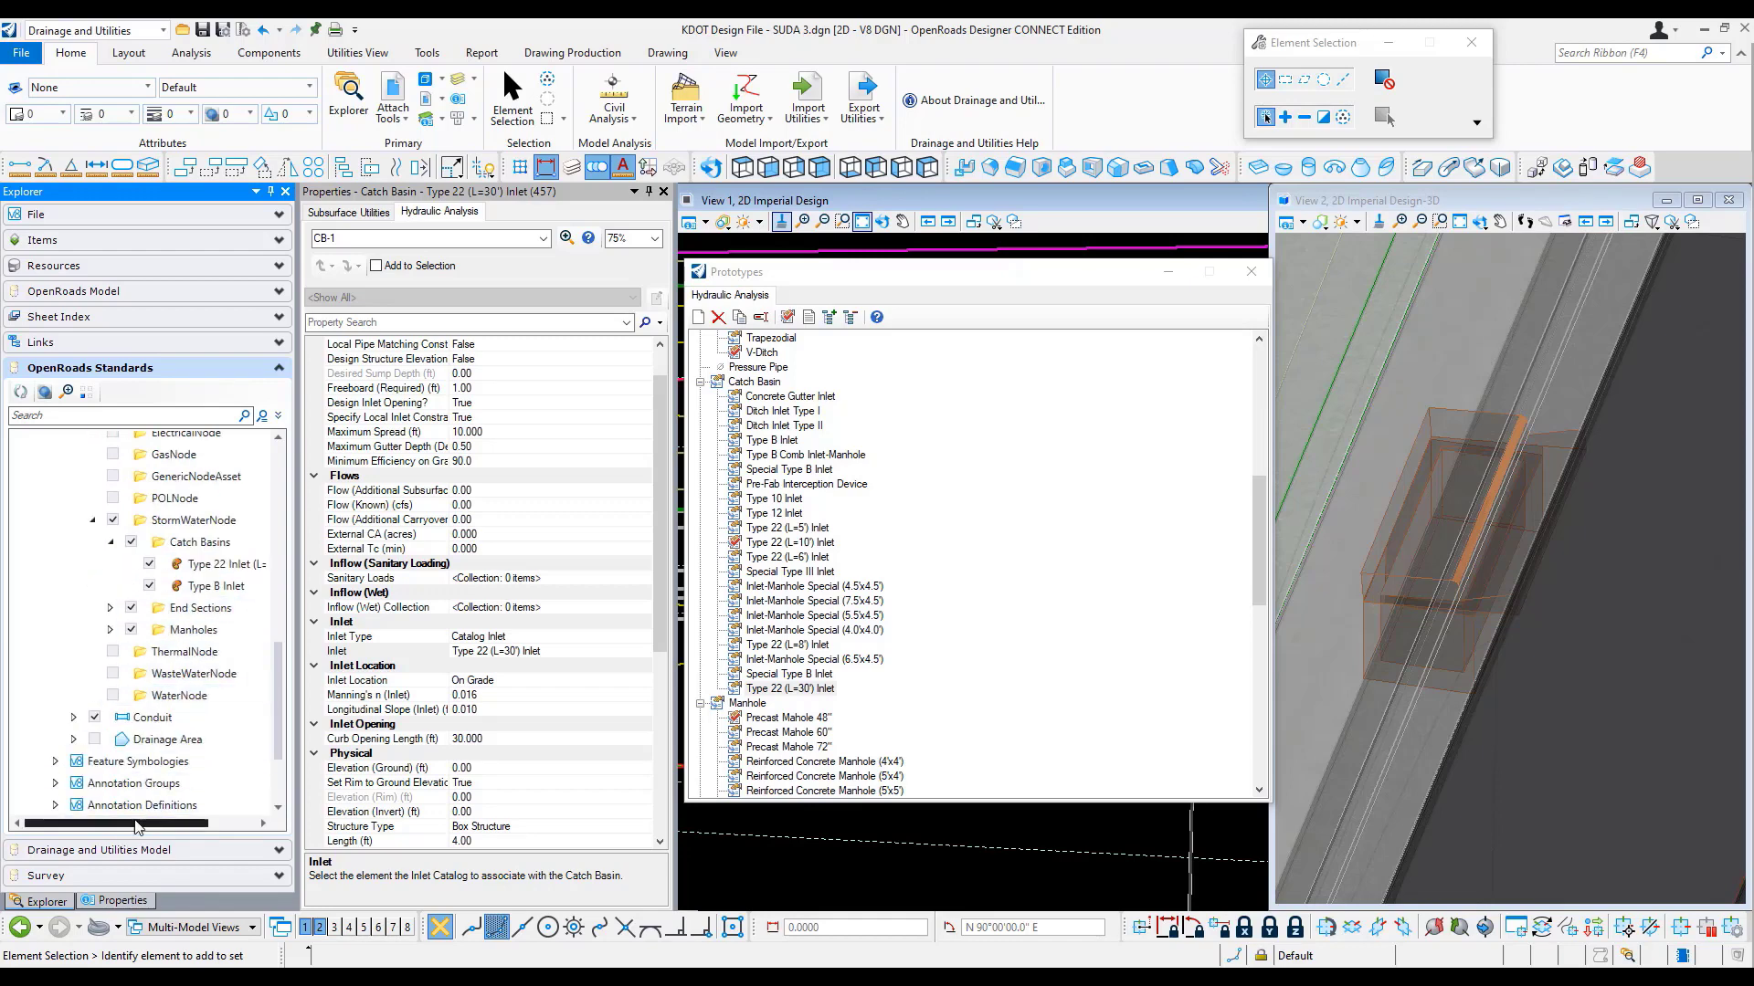
left_click_drag(165, 823, 210, 823)
left_click(190, 565)
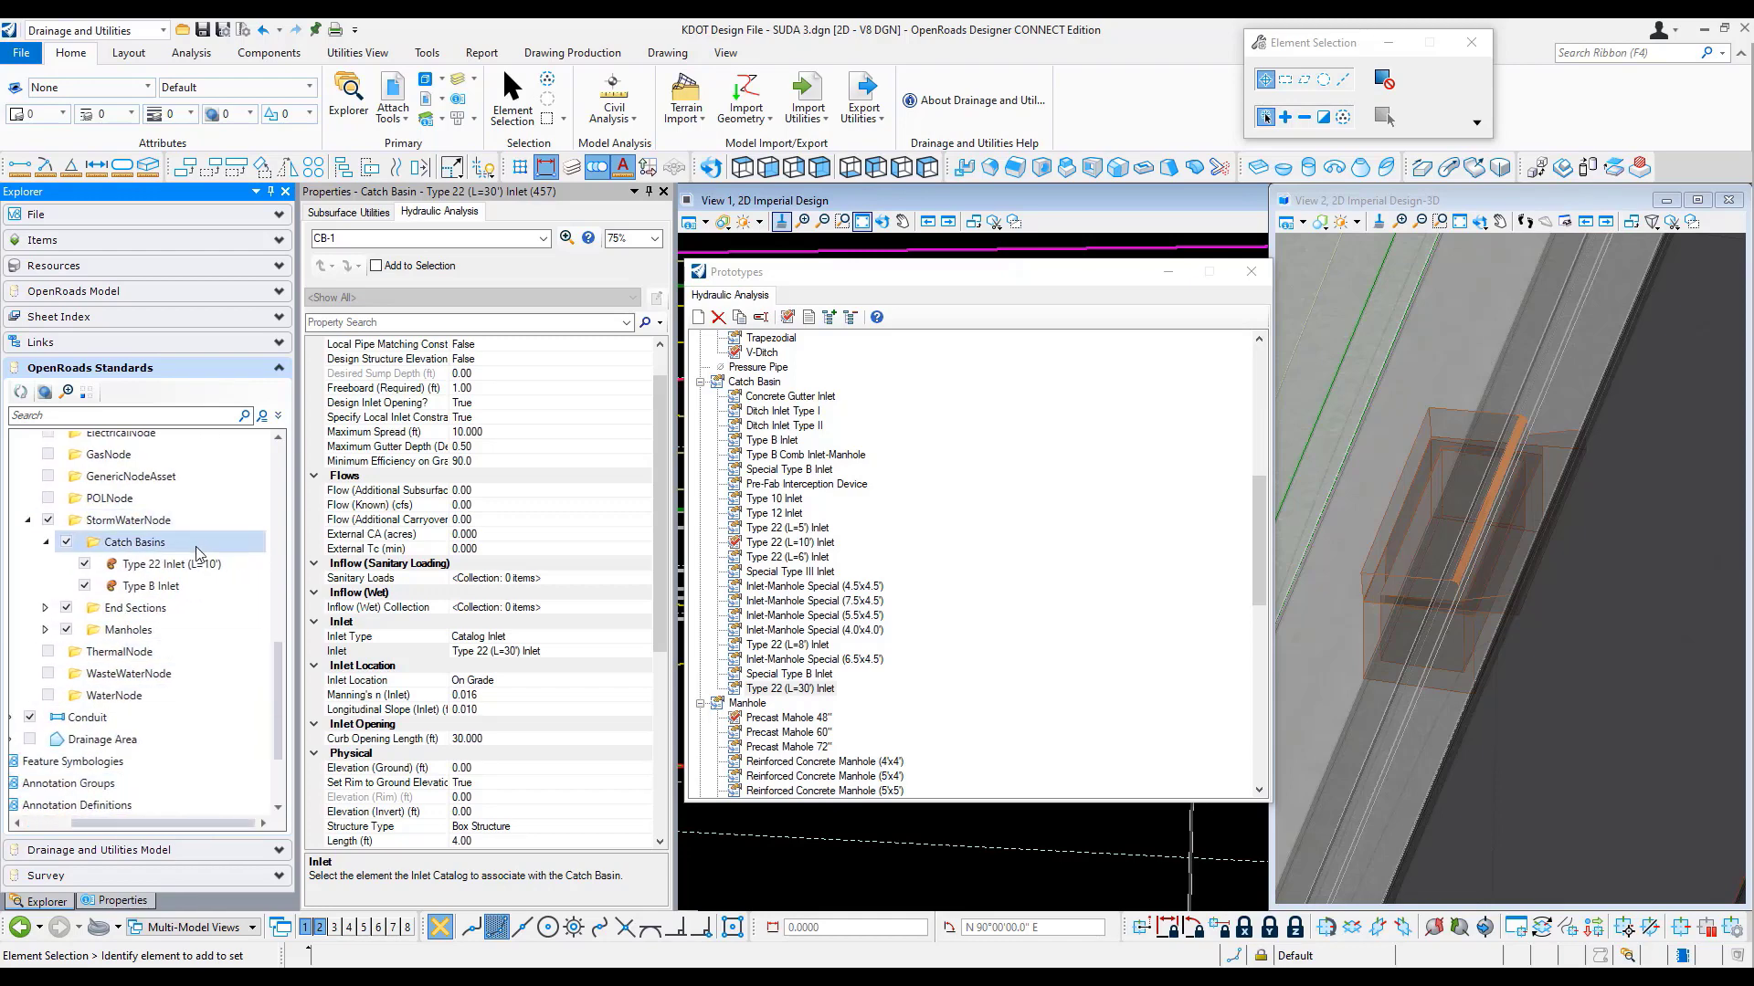
right_click(190, 565)
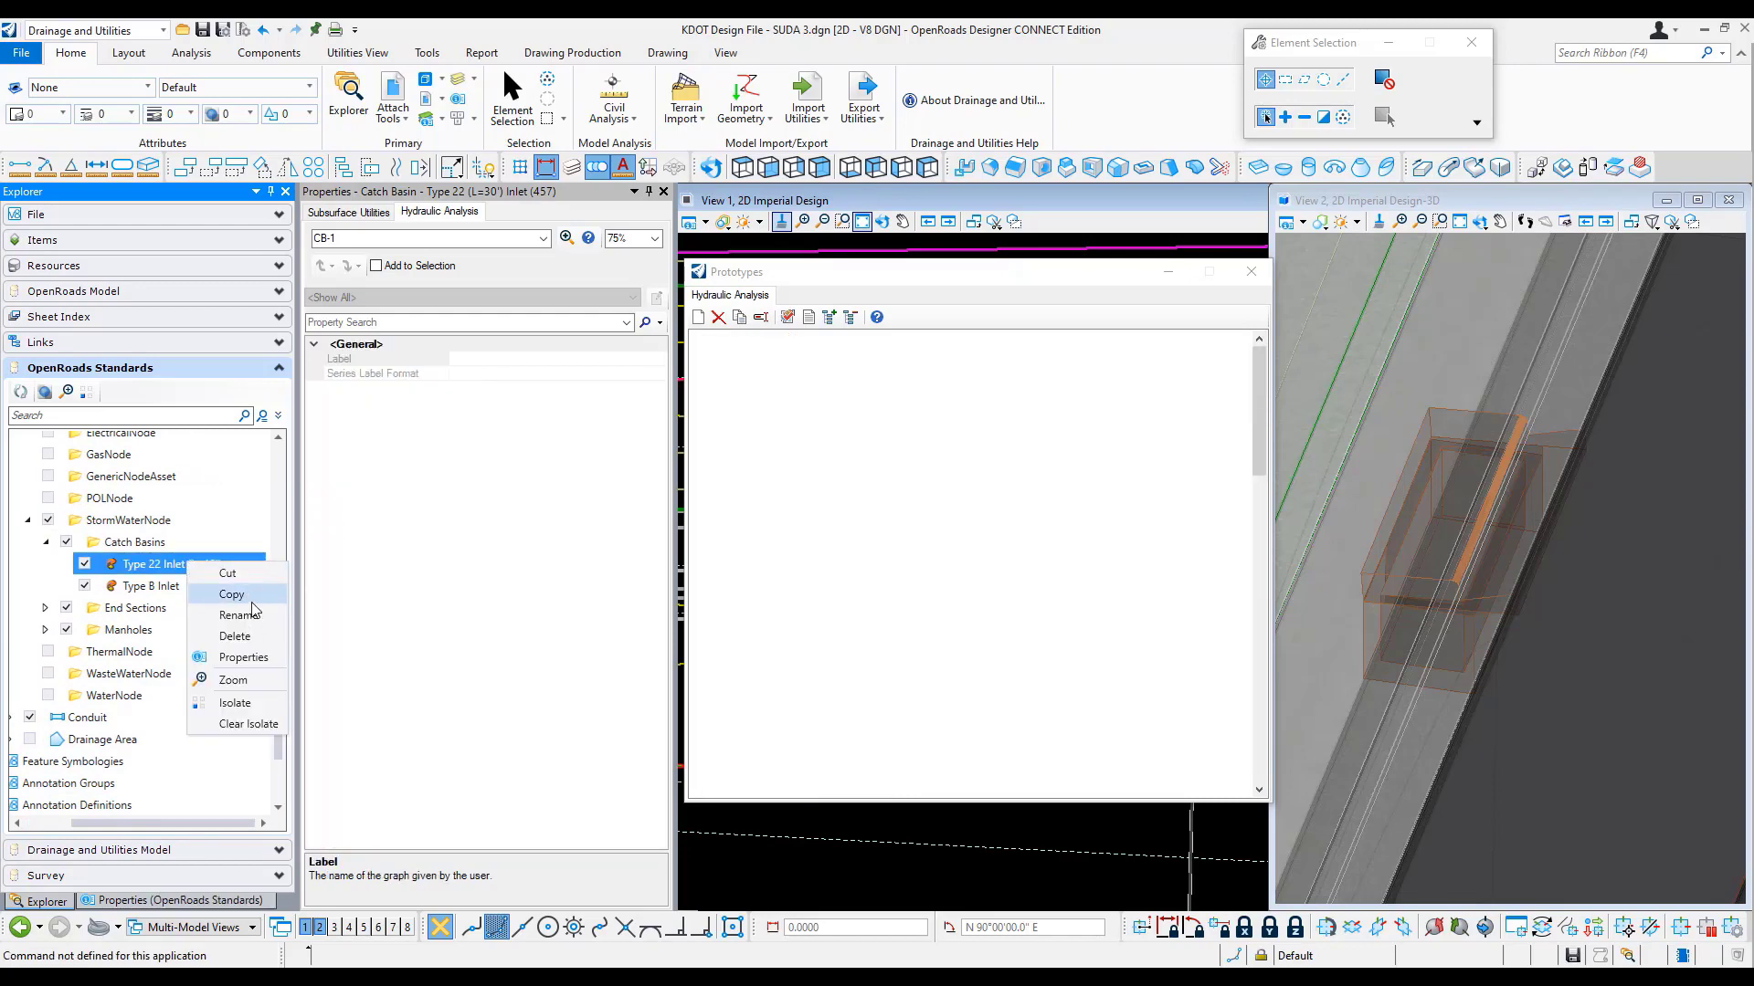
key("ctrl+v")
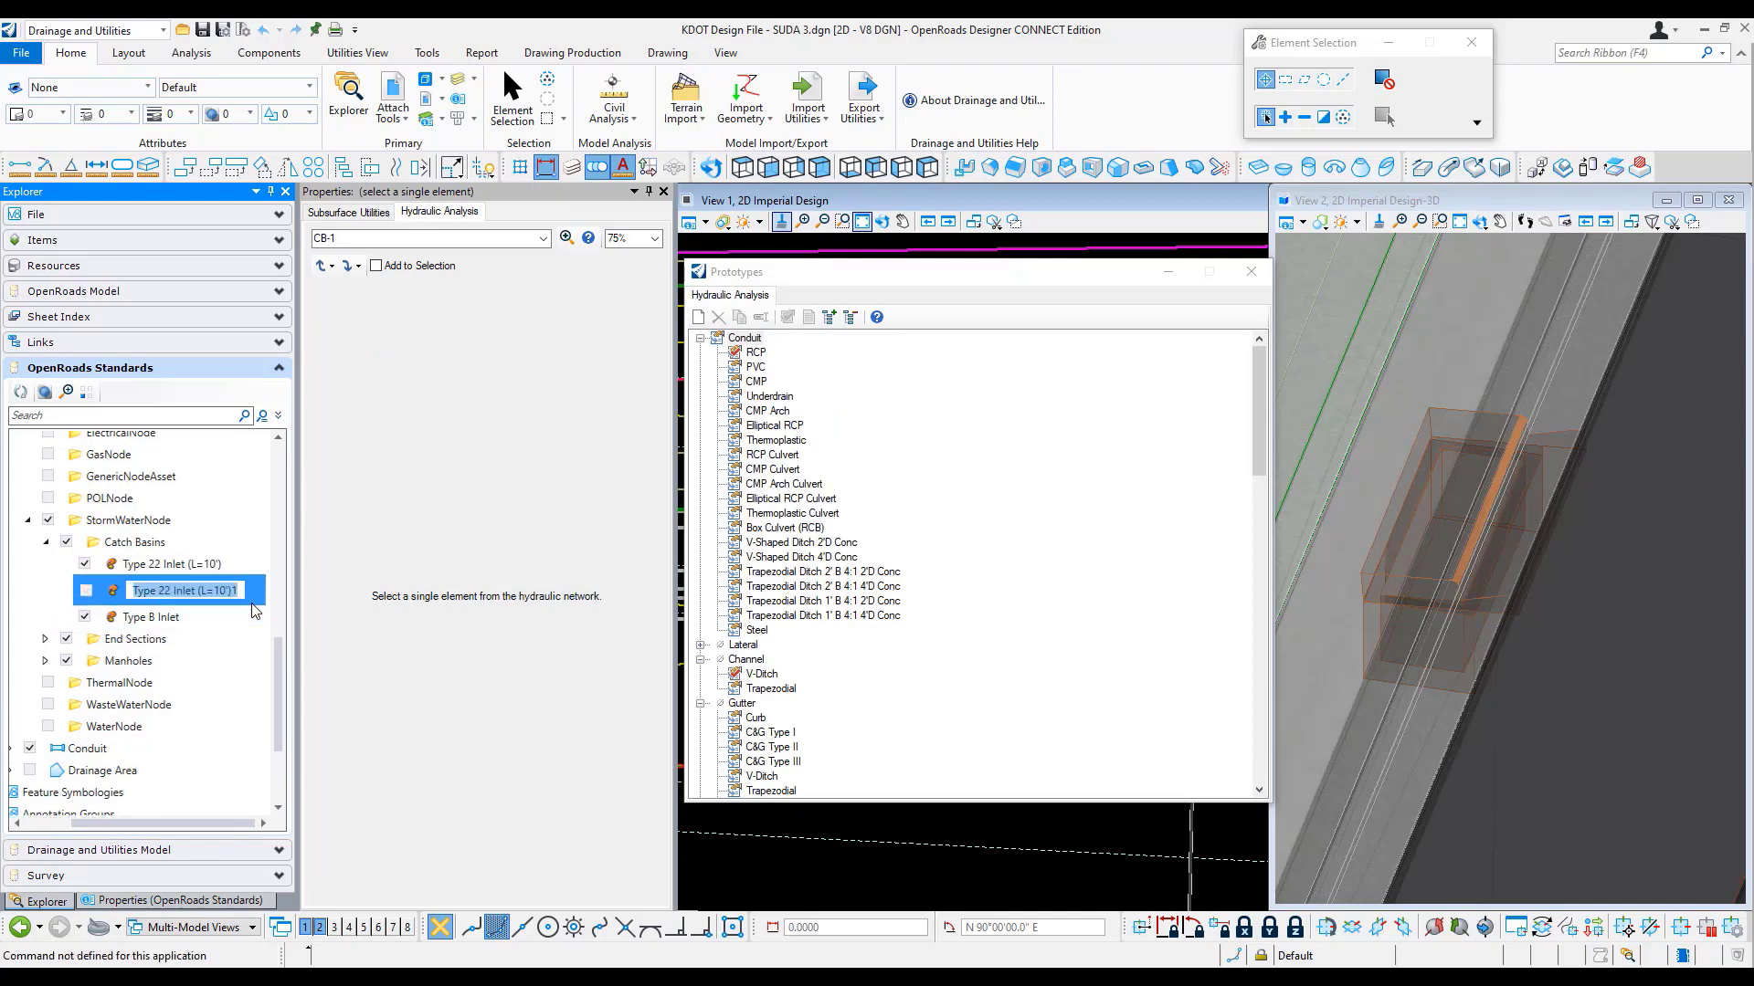
Rename the copied catch basin feature definition as Type 22 Inlet (L=30')
key("End")
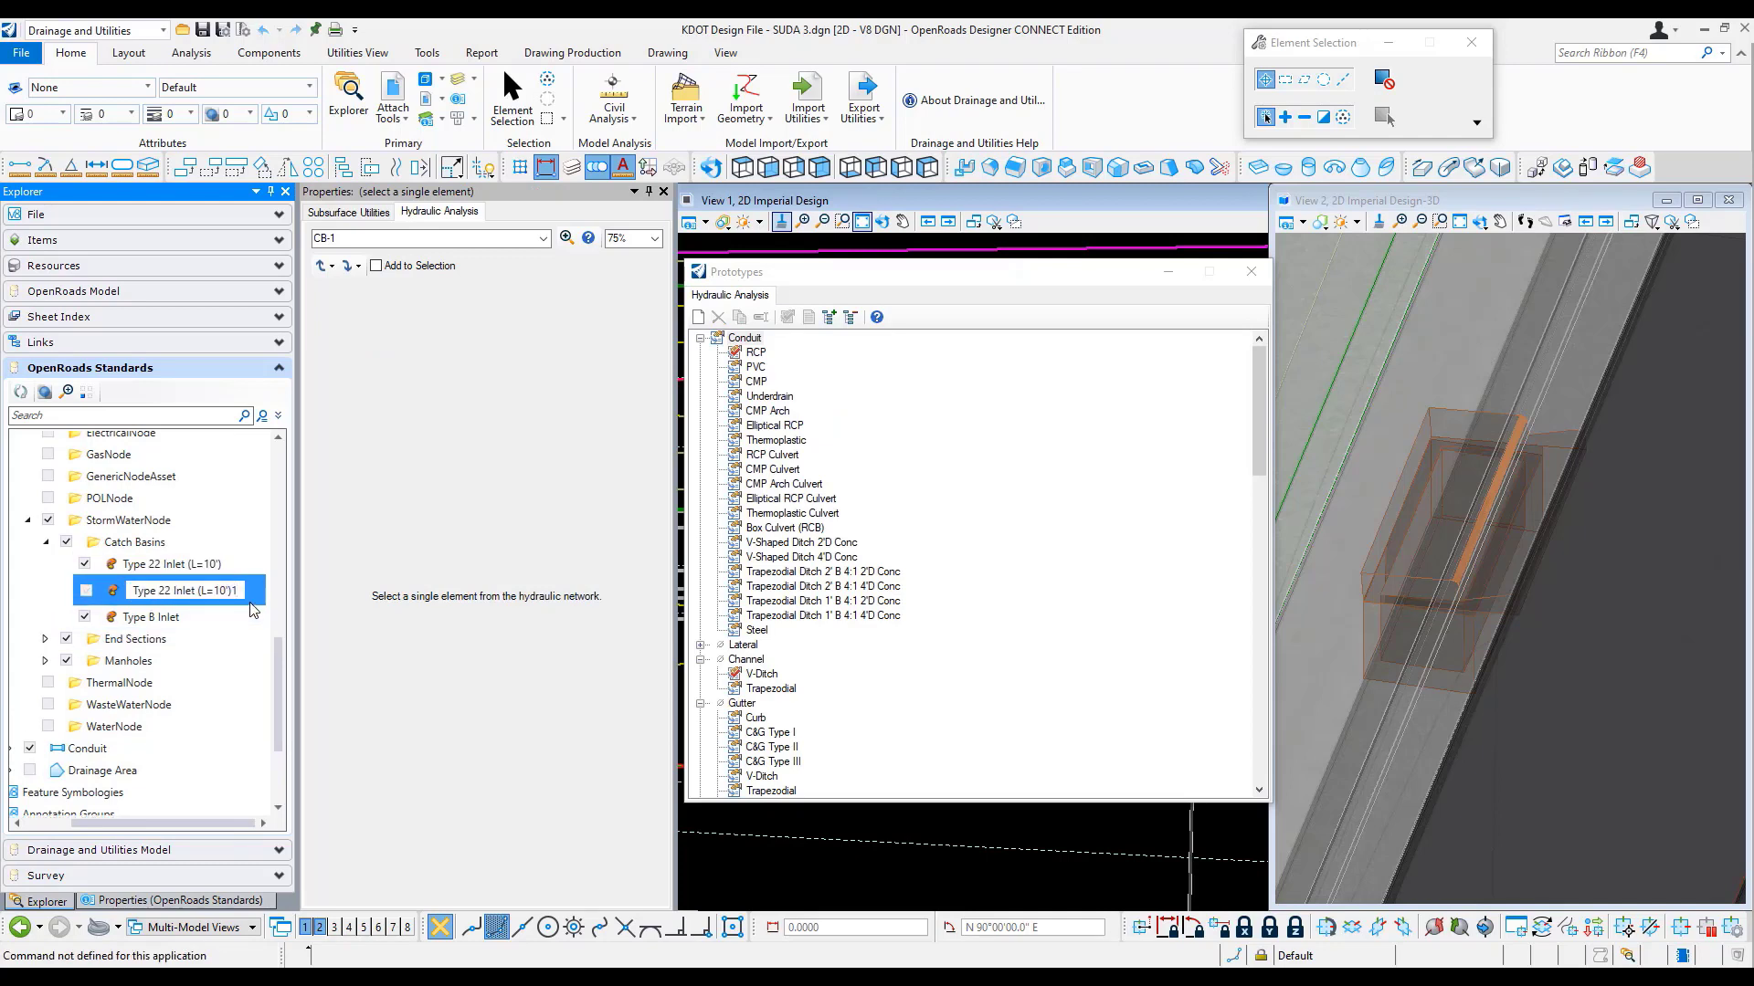
key("BackSpace")
key("Left")
key("BackSpace")
key("BackSpace")
type("3")
key("Return")
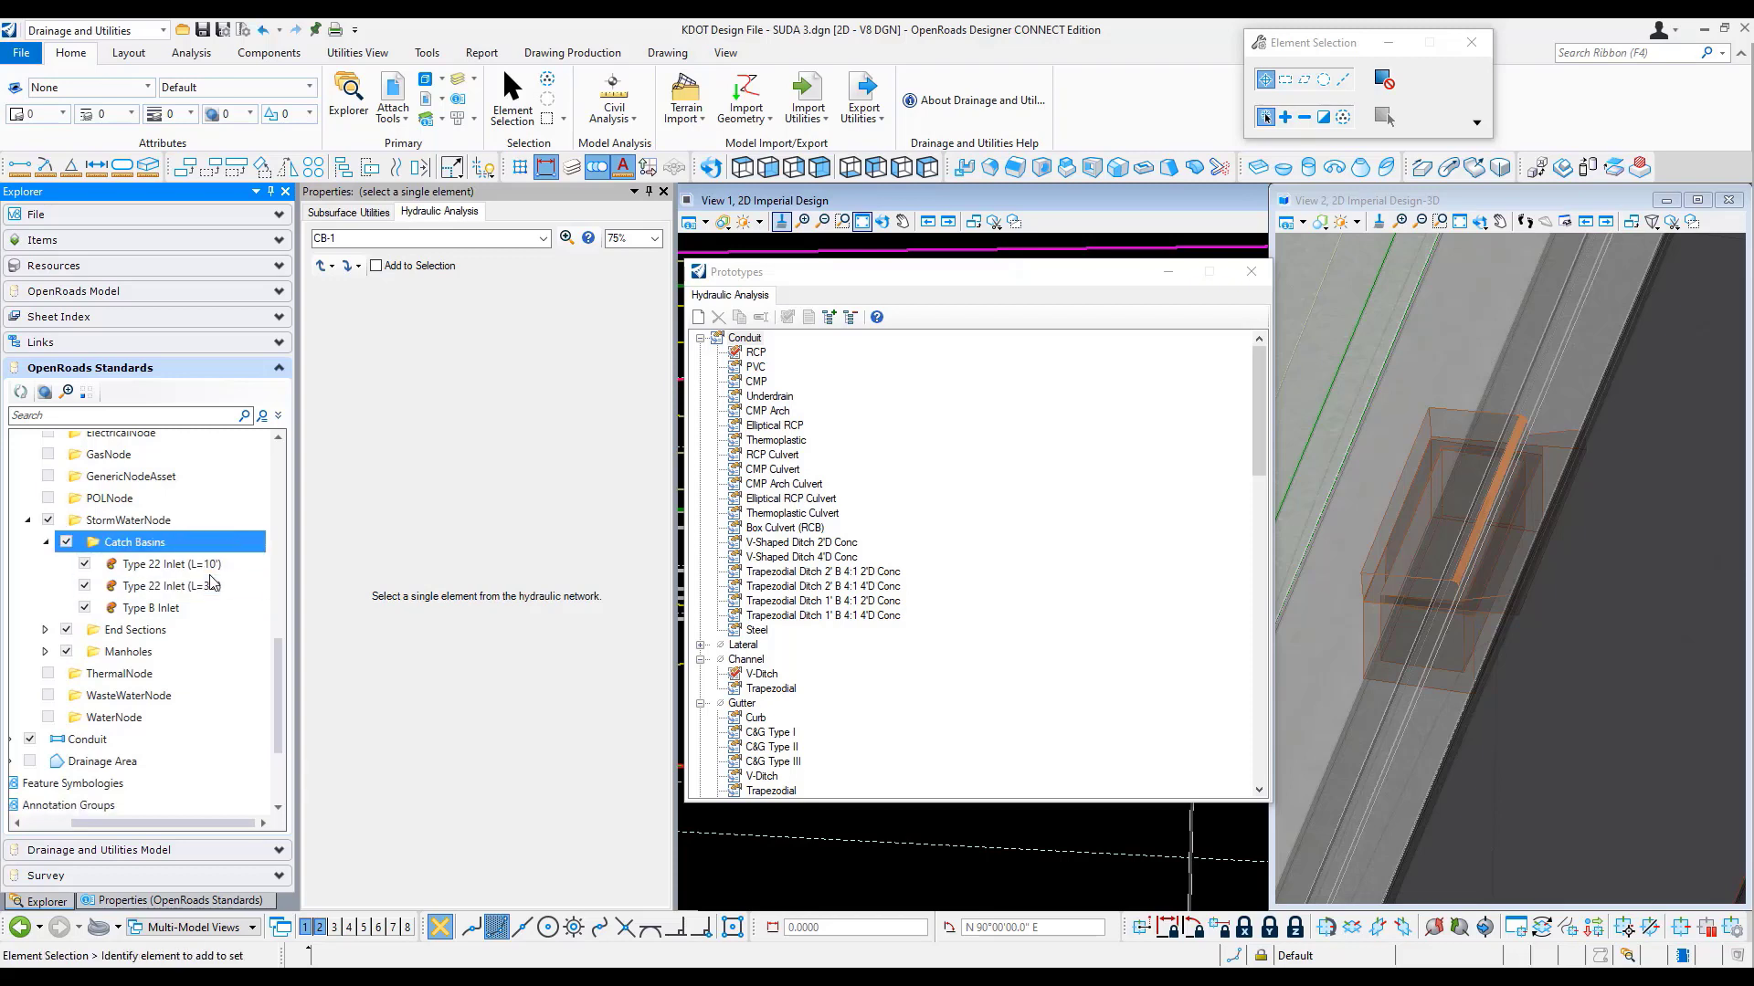
Assign the Type 22 (L=30') Inlet hydraulic prototype to the Type 22 Inlet (L=30') catch basin feature definition
left_click(210, 586)
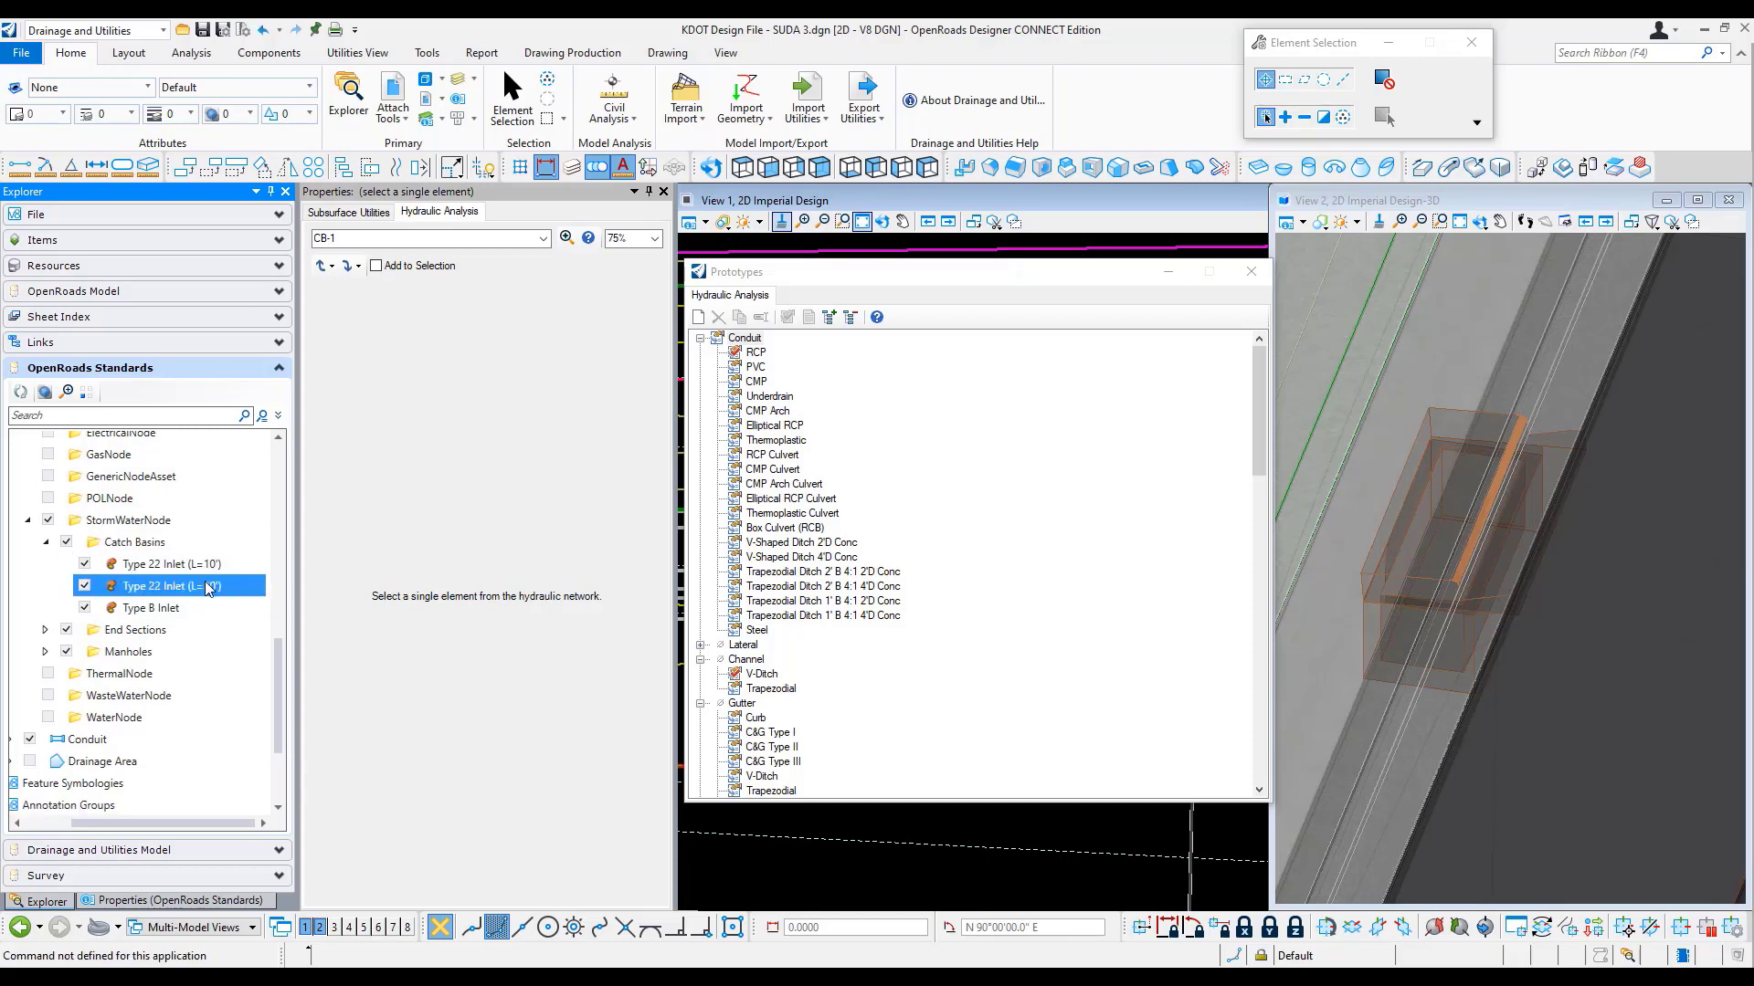
left_click(116, 902)
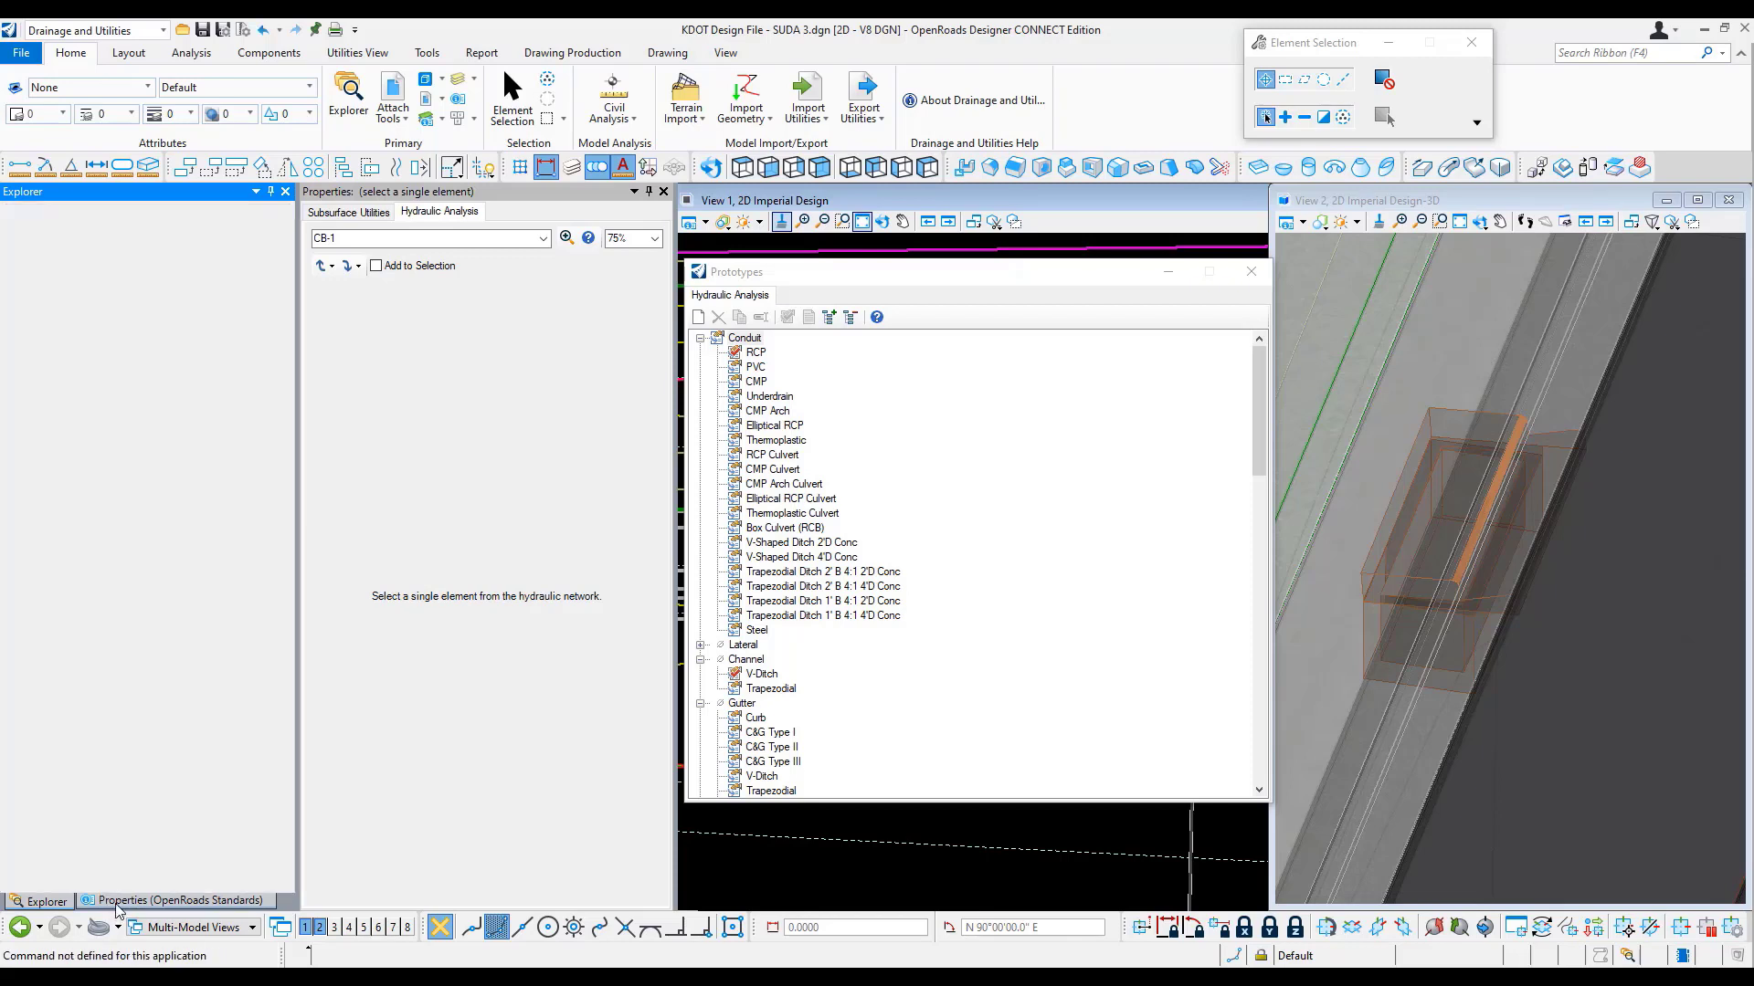
left_click(275, 636)
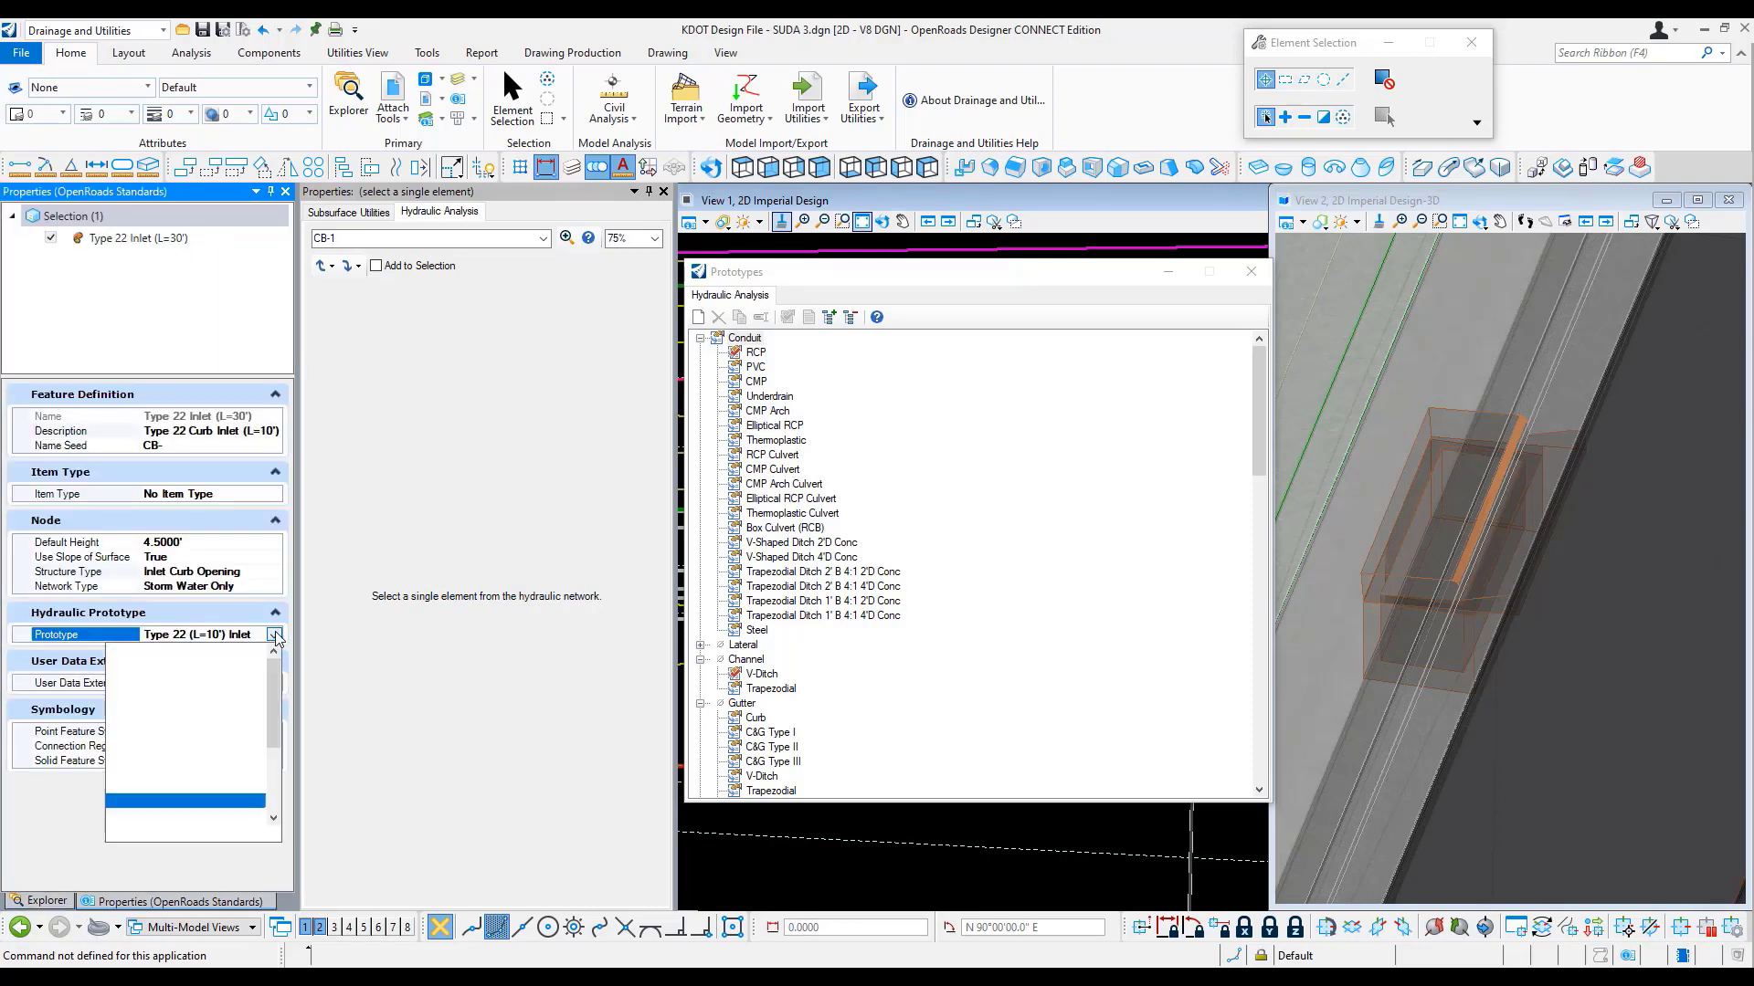
scroll(216, 763, "down", 2)
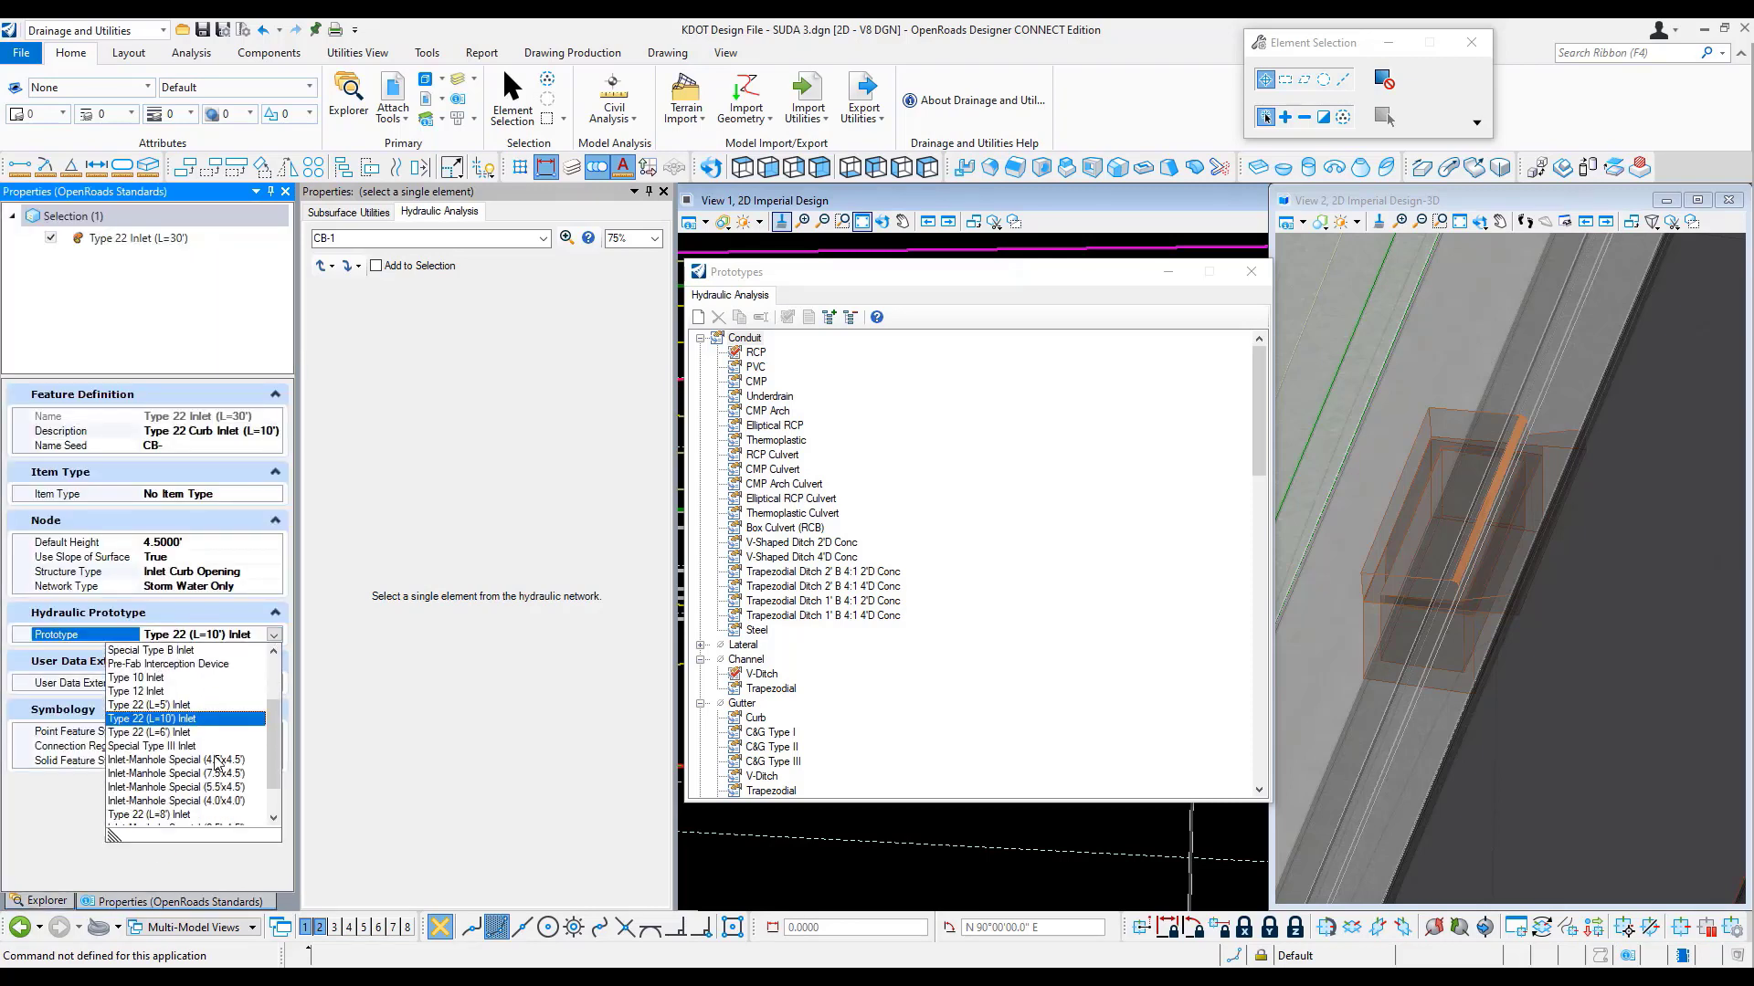
scroll(217, 763, "down", 1)
left_click(183, 815)
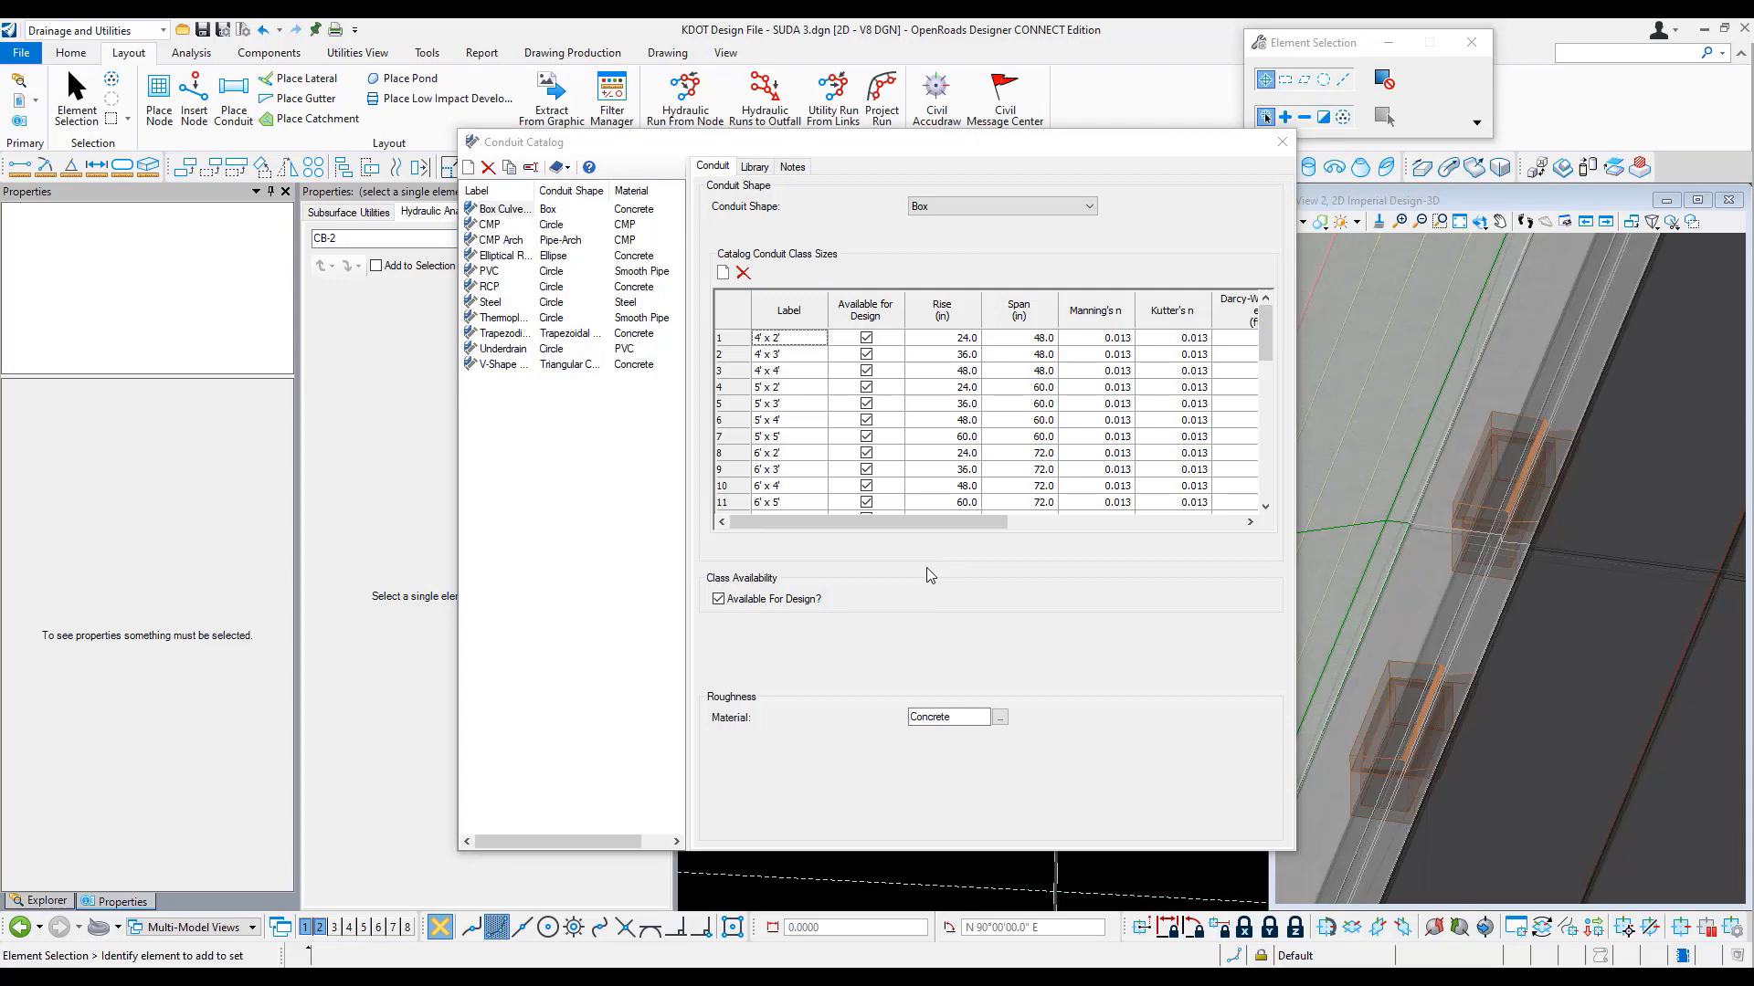
Examine the available conduit shapes in the Conduit Catalog and the gutter shapes for the V-Ditch entry in the Gutter Catalog
left_click(977, 208)
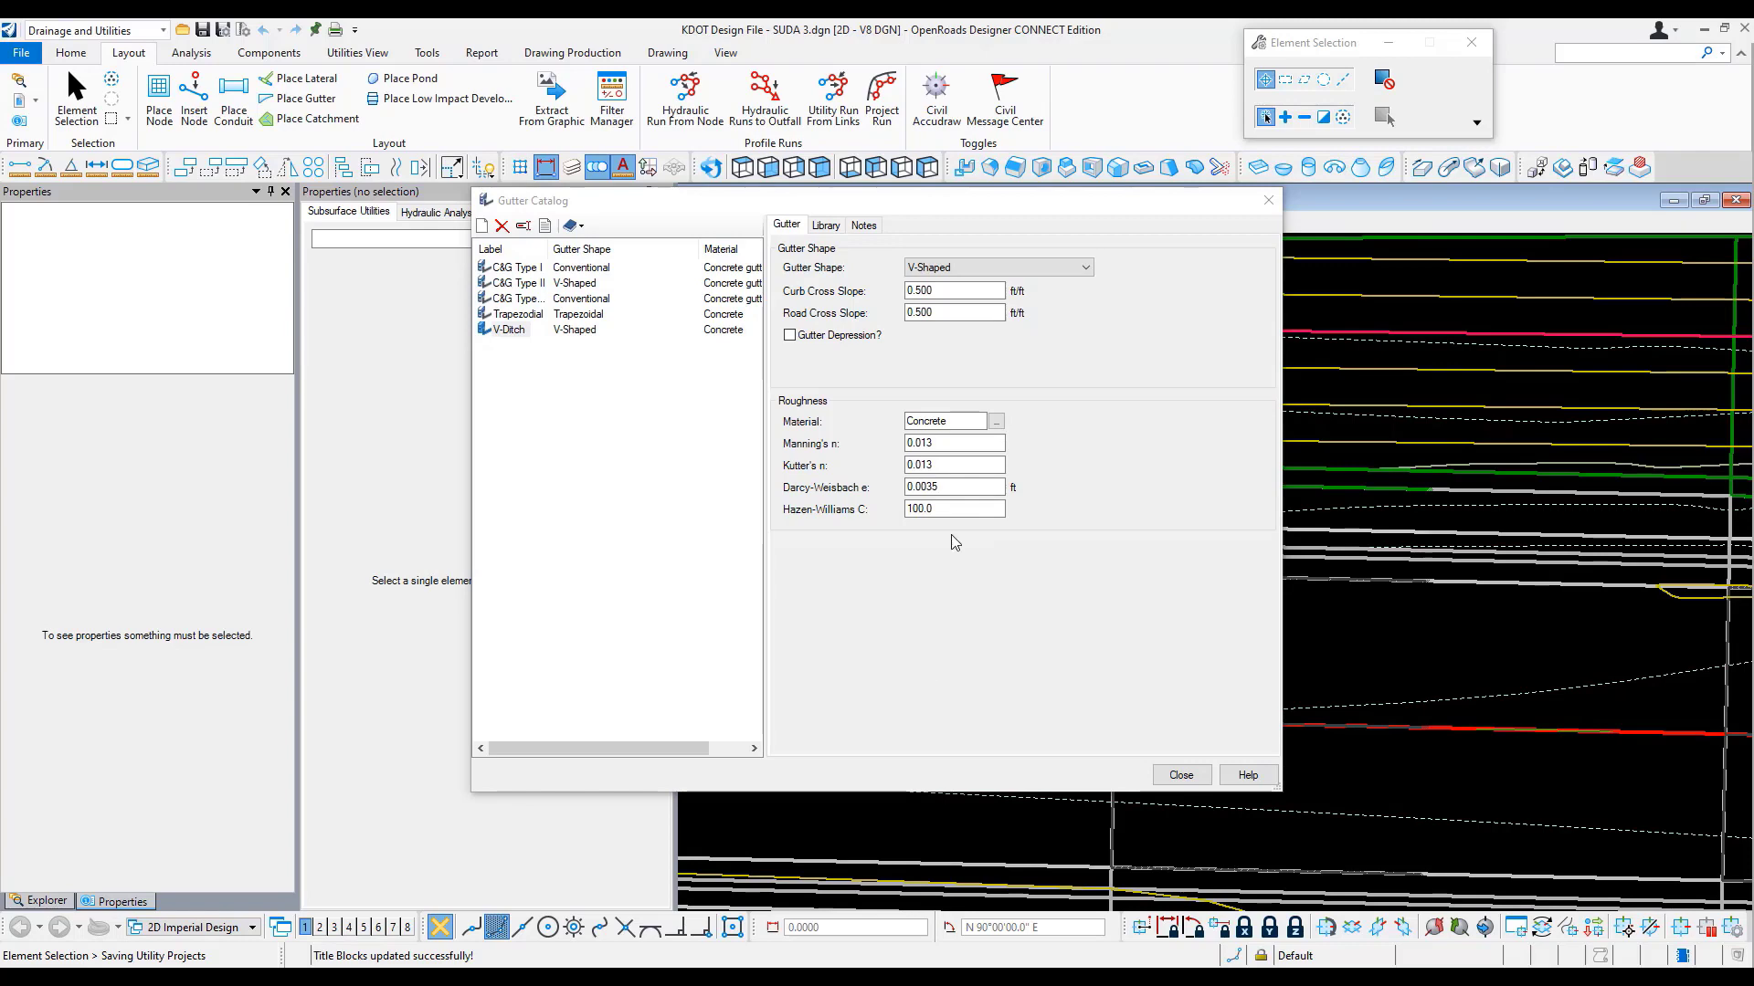
left_click(1007, 270)
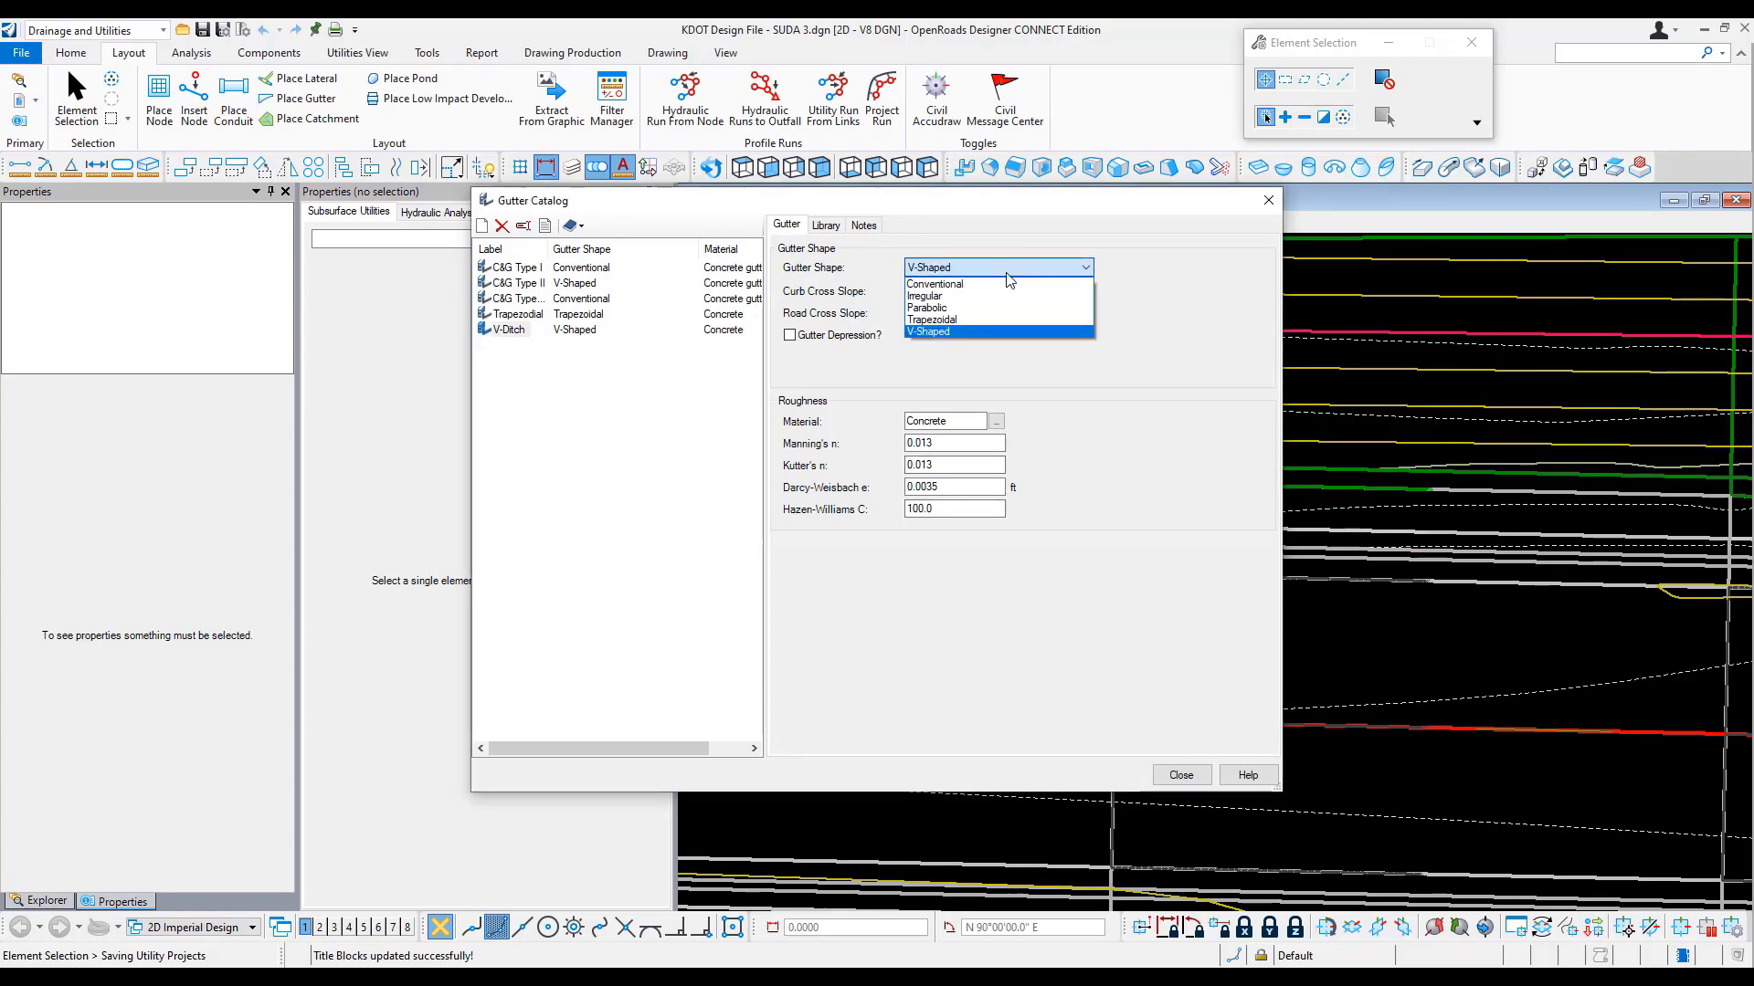
left_click(1006, 273)
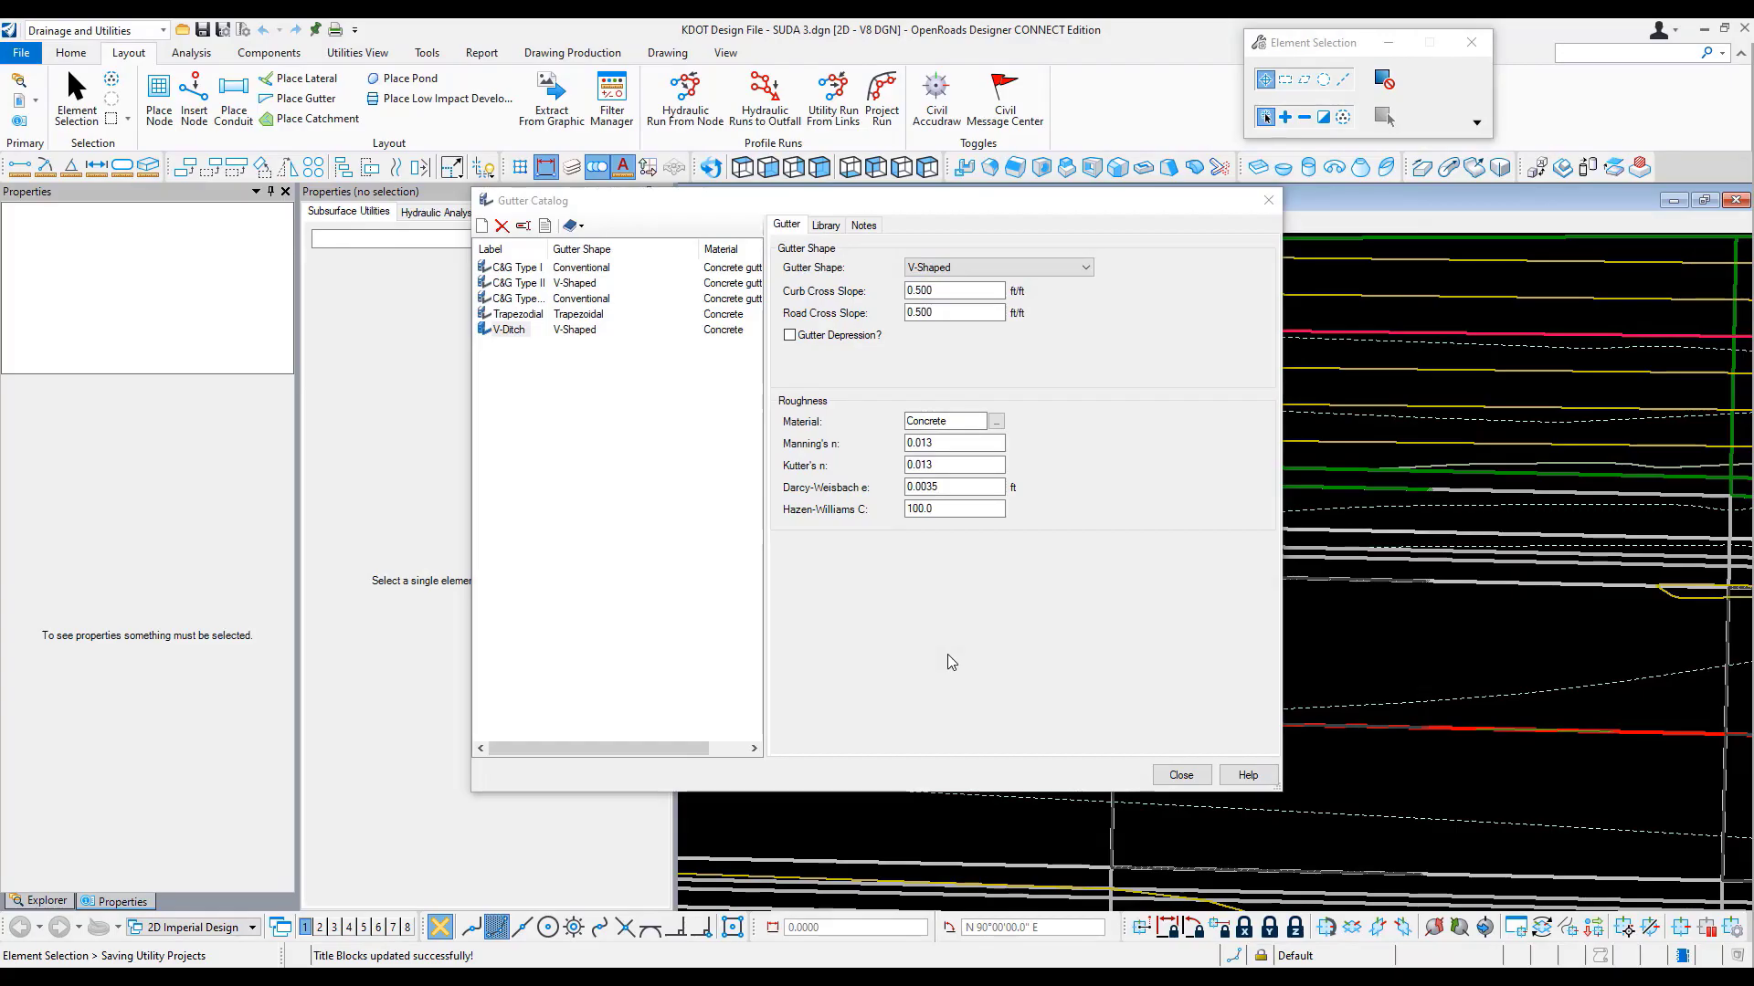